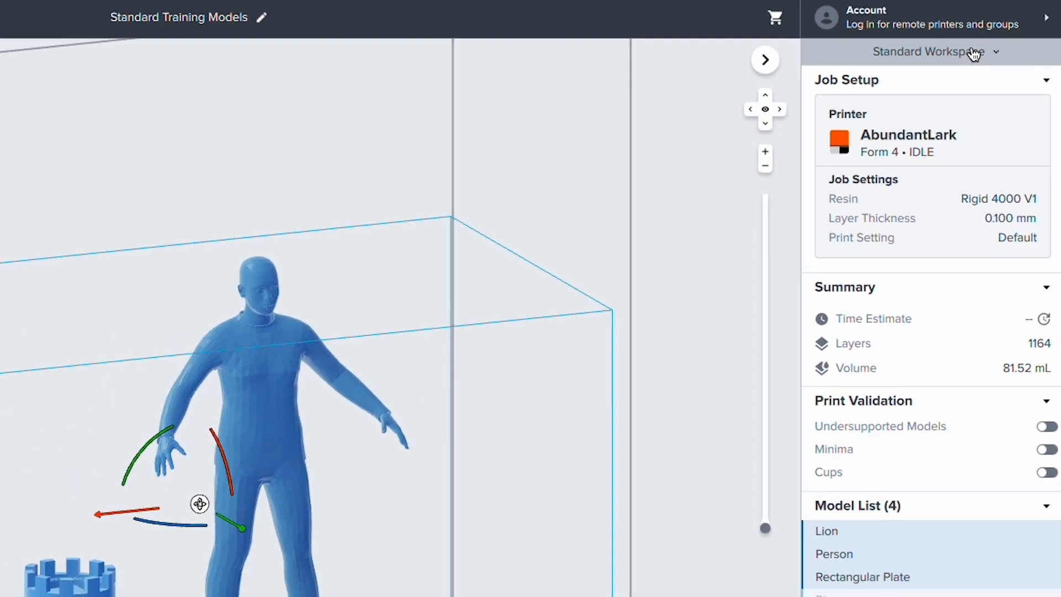
- Choose the Standard Workspace and apply it as the active workspace
{"action": "left_click", "coordinate": [942, 71]}
{"action": "left_click", "coordinate": [590, 227]}
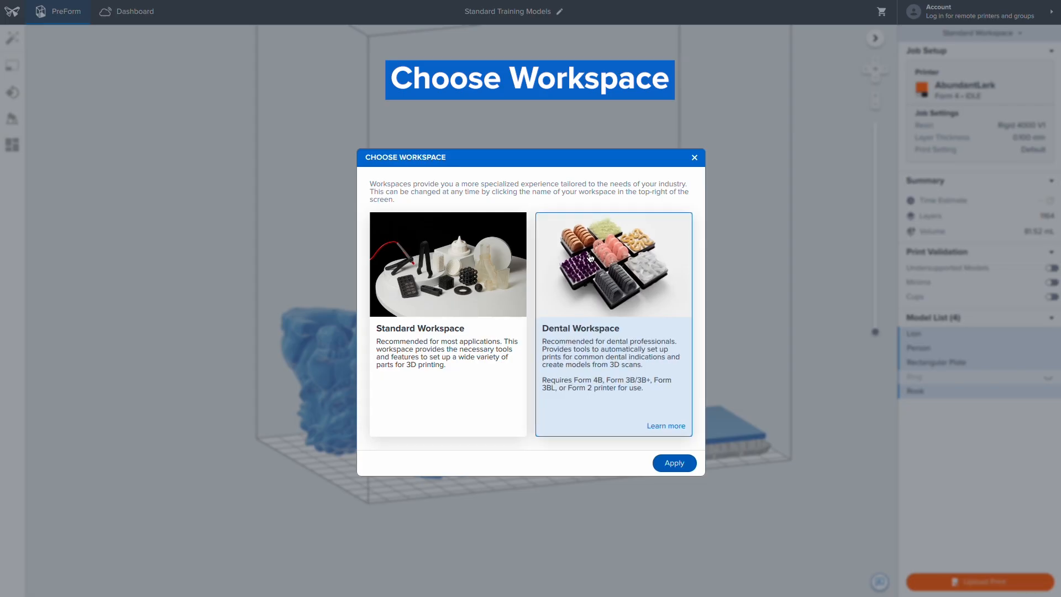
{"action": "left_click", "coordinate": [424, 280]}
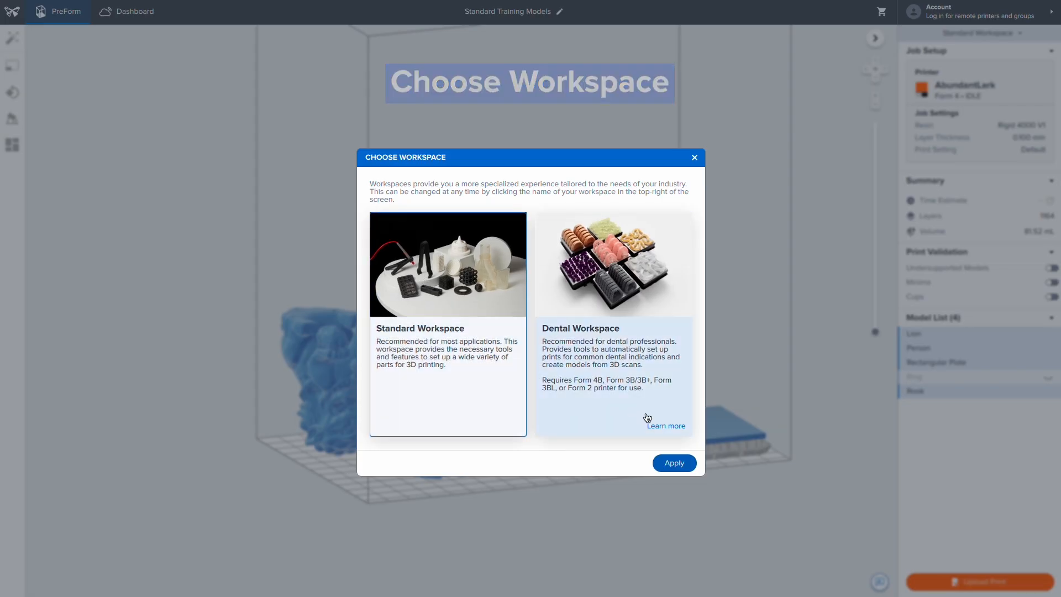
{"action": "left_click", "coordinate": [661, 463]}
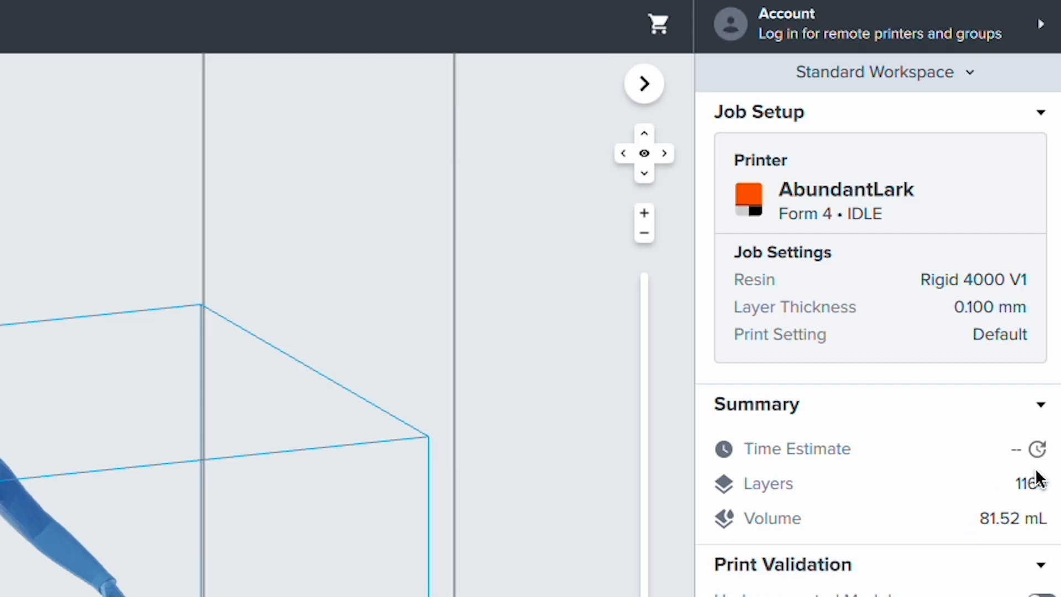
- Calculate the print time estimate and enable the Undersupported Models, Minima and Cups validation checks
{"action": "left_click", "coordinate": [1039, 452]}
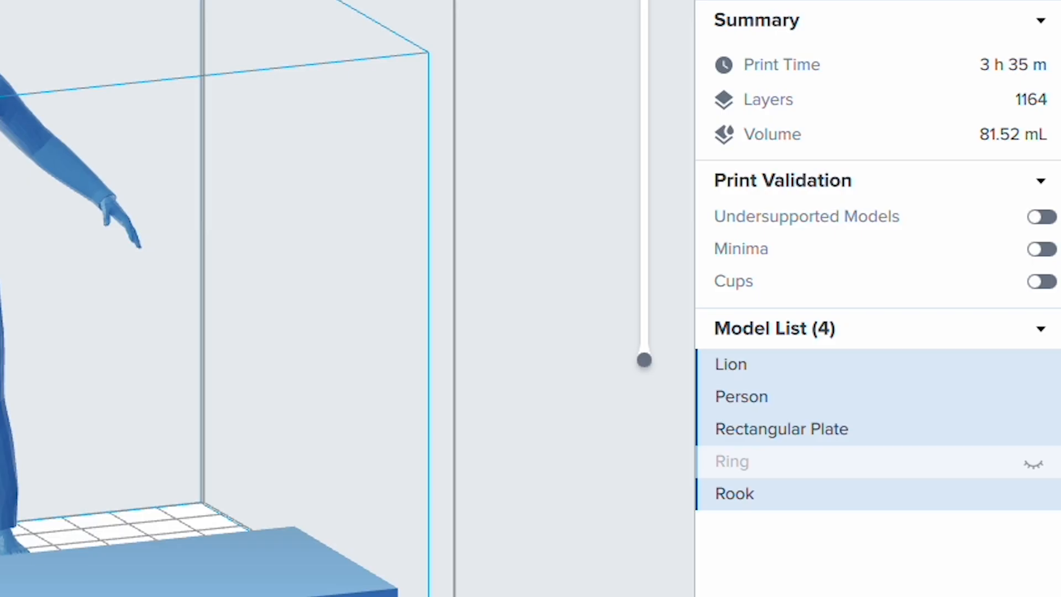
{"action": "left_click", "coordinate": [1042, 220]}
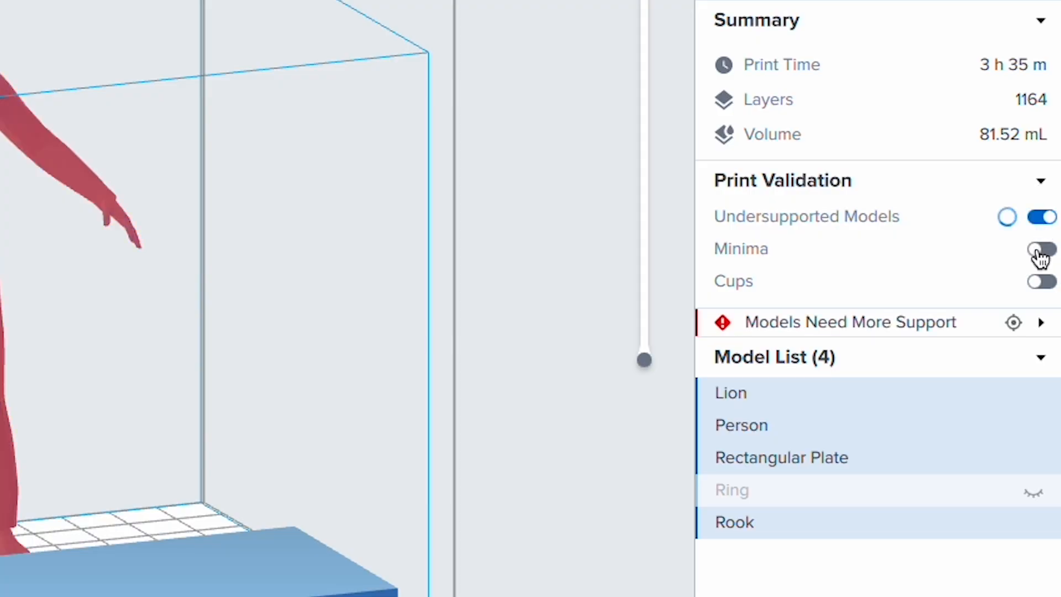
{"action": "left_click", "coordinate": [1039, 258]}
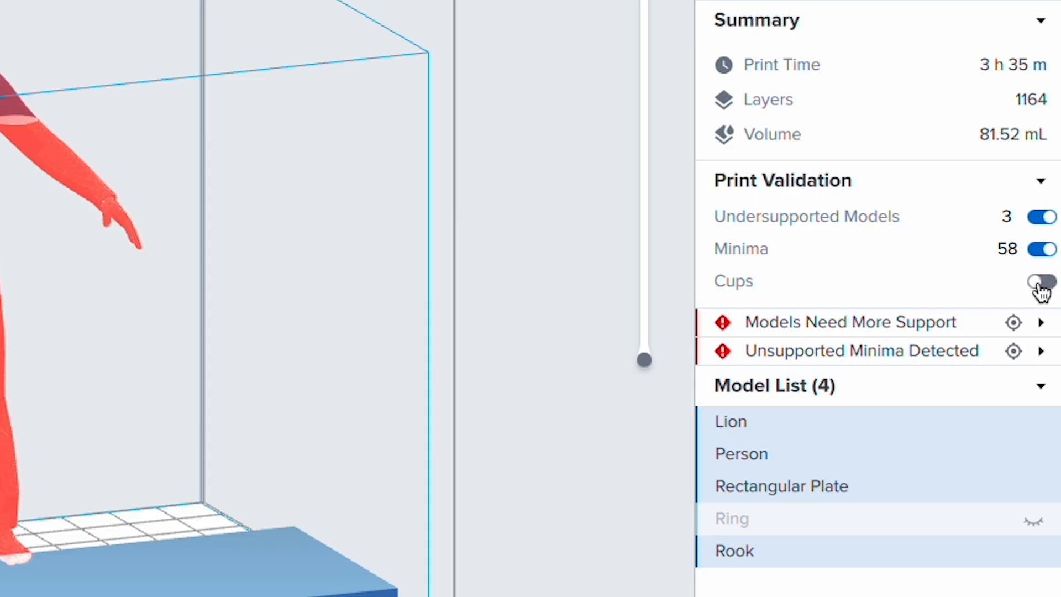
{"action": "left_click", "coordinate": [1041, 283]}
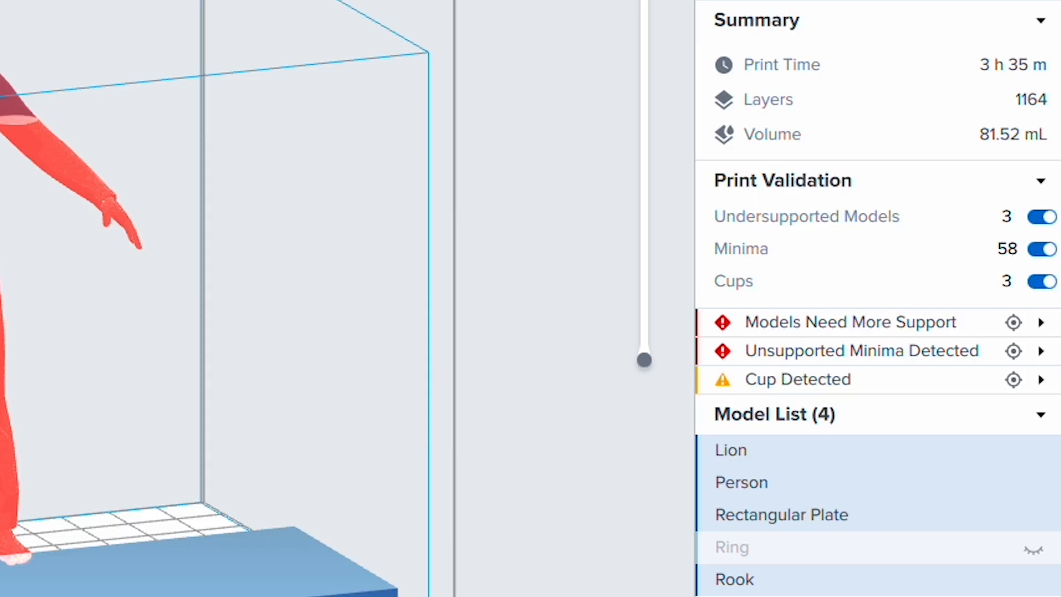
- Read the Models Need More Support details and examine the red-shaded regions on the models, including a sweep through the print layers
{"action": "left_click", "coordinate": [1043, 325]}
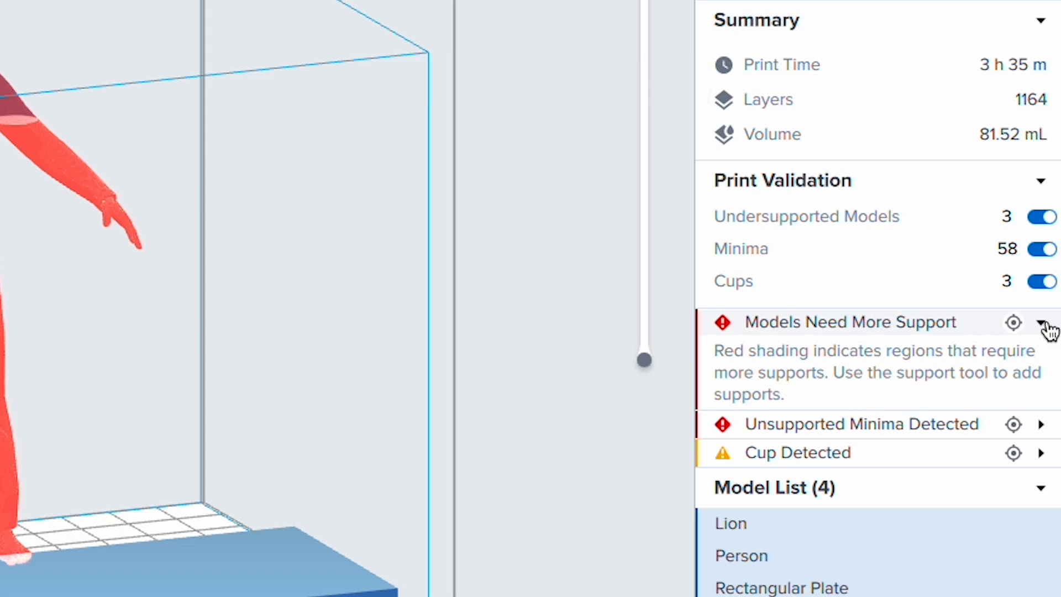
{"action": "left_click", "coordinate": [1043, 325]}
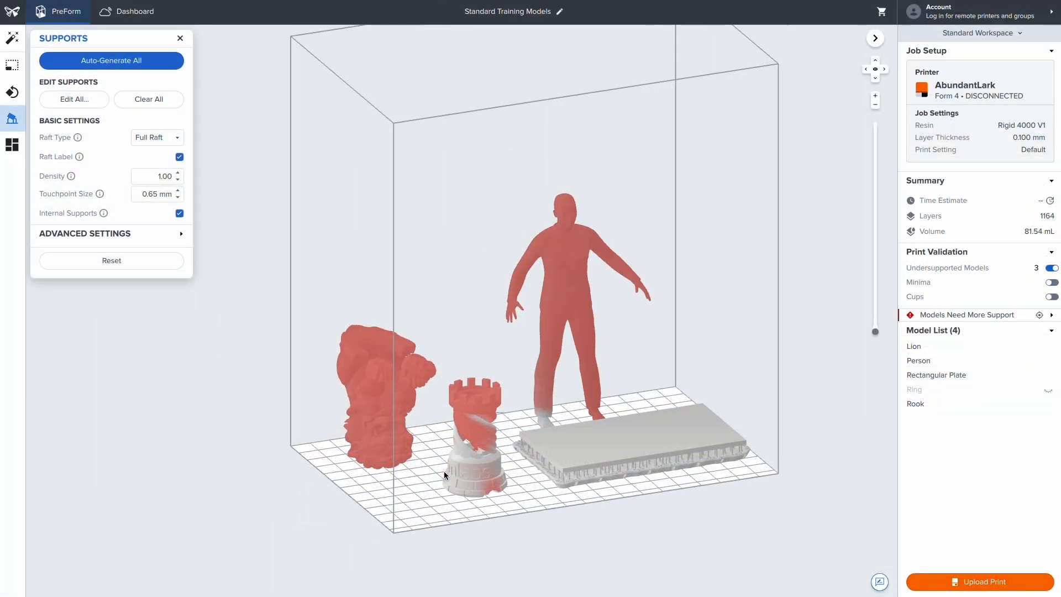
{"action": "scroll", "coordinate": [443, 470], "scroll_direction": "up", "scroll_amount": 3}
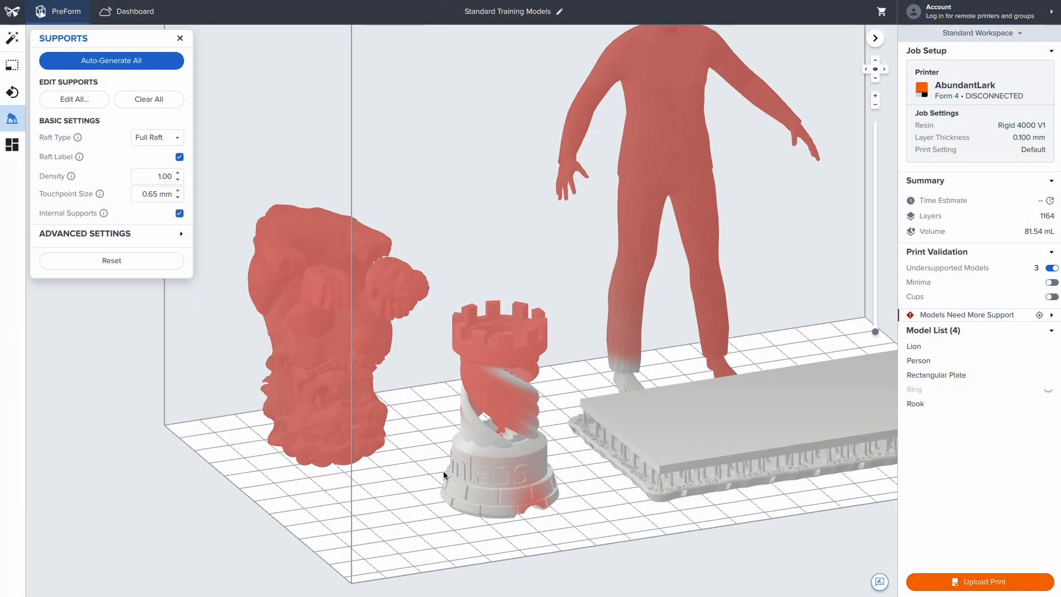
{"action": "right_click_drag", "start_coordinate": [420, 526], "coordinate": [509, 523]}
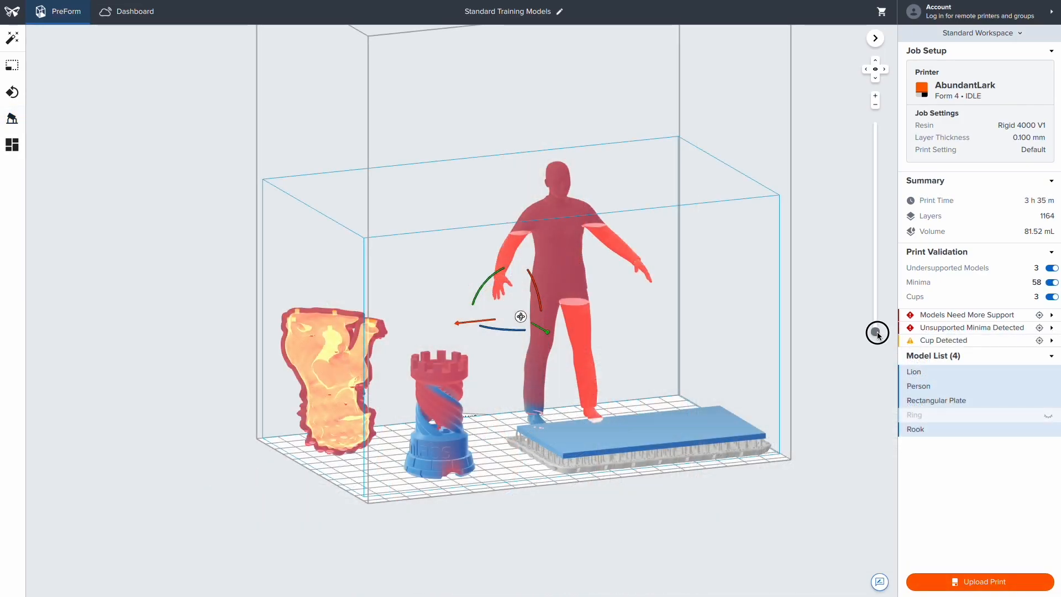
{"action": "left_click_drag", "start_coordinate": [873, 332], "coordinate": [873, 111]}
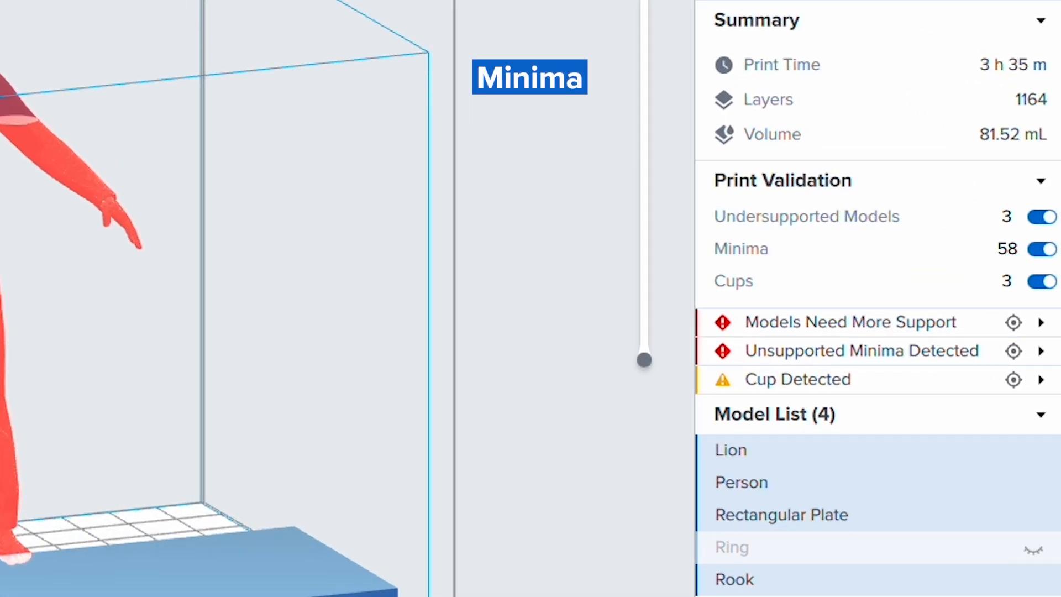
- Read the Unsupported Minima details and inspect the highlighted minima on the Person, slicing the view to layer 706 and examining the leg closely
{"action": "left_click", "coordinate": [1041, 353]}
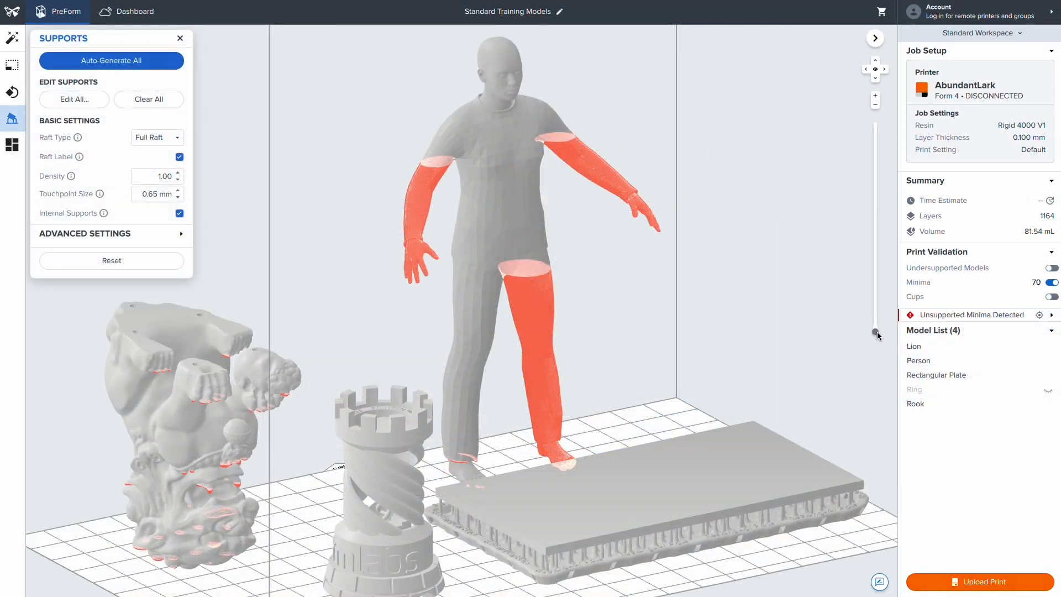
{"action": "left_click_drag", "start_coordinate": [875, 331], "coordinate": [876, 201]}
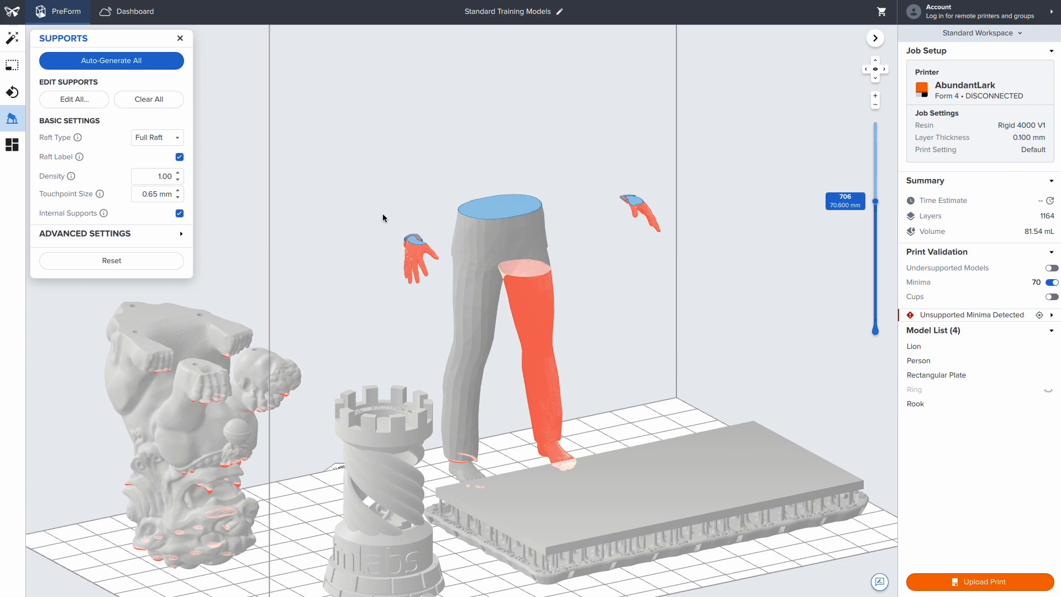
{"action": "scroll", "coordinate": [509, 279], "scroll_direction": "up", "scroll_amount": 1}
{"action": "scroll", "coordinate": [558, 317], "scroll_direction": "up", "scroll_amount": 10}
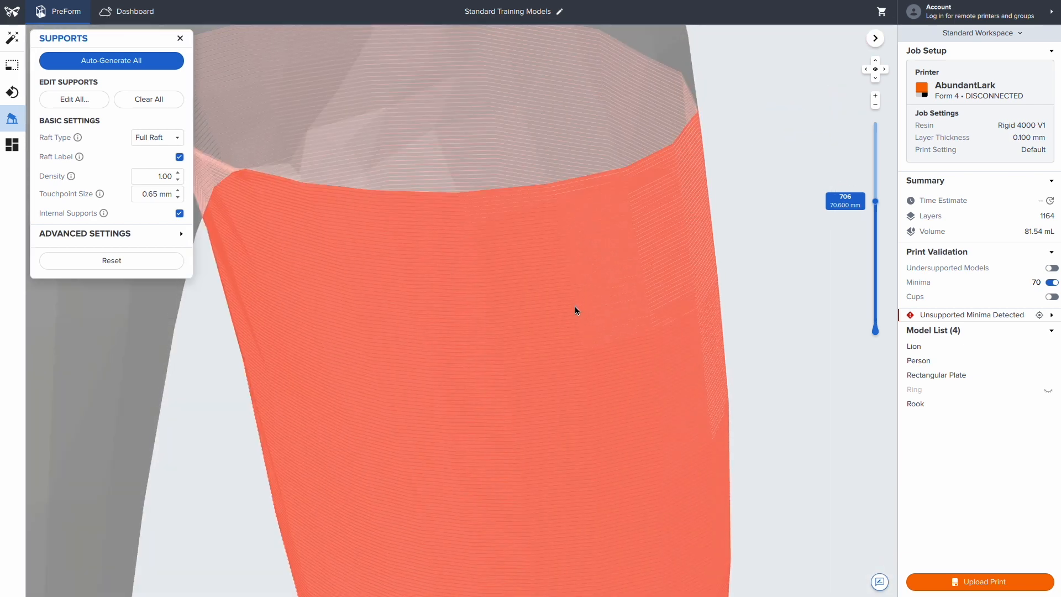
{"action": "middle_click_drag", "start_coordinate": [575, 306], "coordinate": [620, 497]}
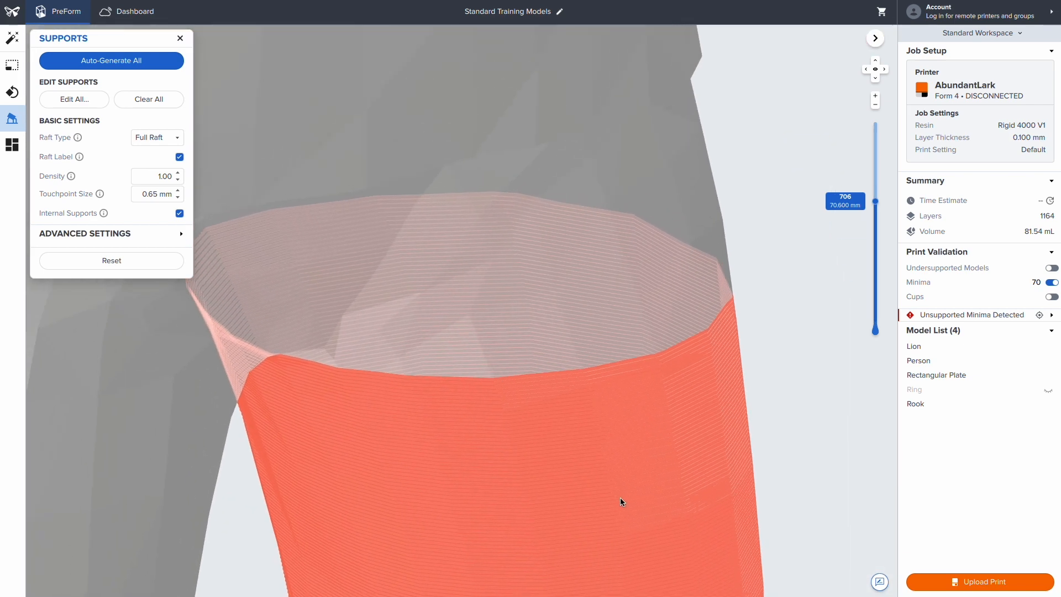
{"action": "scroll", "coordinate": [623, 305], "scroll_direction": "up", "scroll_amount": 4}
{"action": "middle_click_drag", "start_coordinate": [624, 308], "coordinate": [694, 374]}
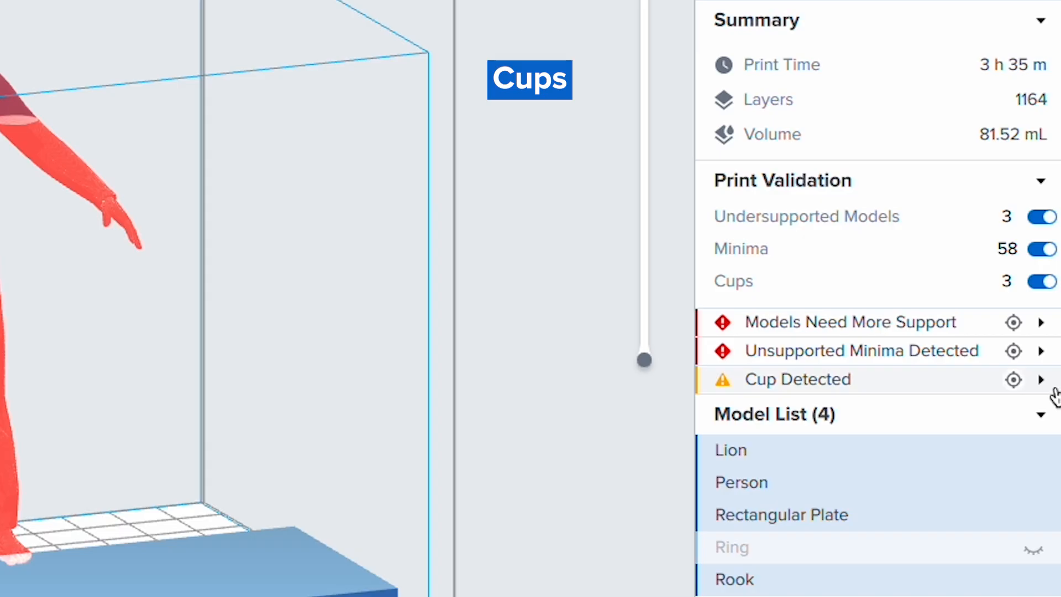
- Read the Cup Detected details and examine the highlighted cup regions inside the Lion
{"action": "left_click", "coordinate": [1040, 380]}
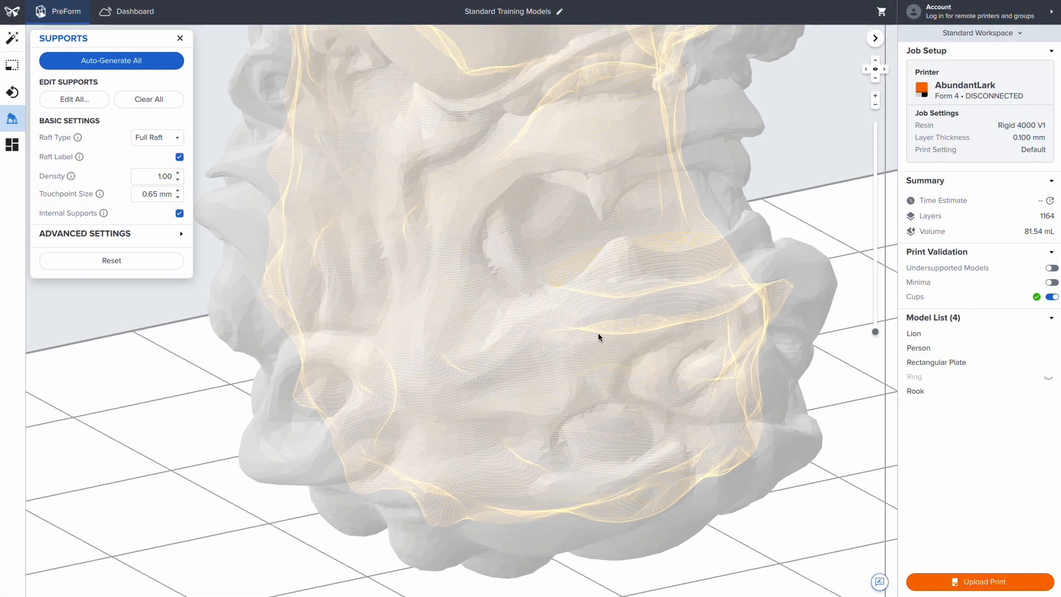
{"action": "scroll", "coordinate": [591, 317], "scroll_direction": "down", "scroll_amount": 6}
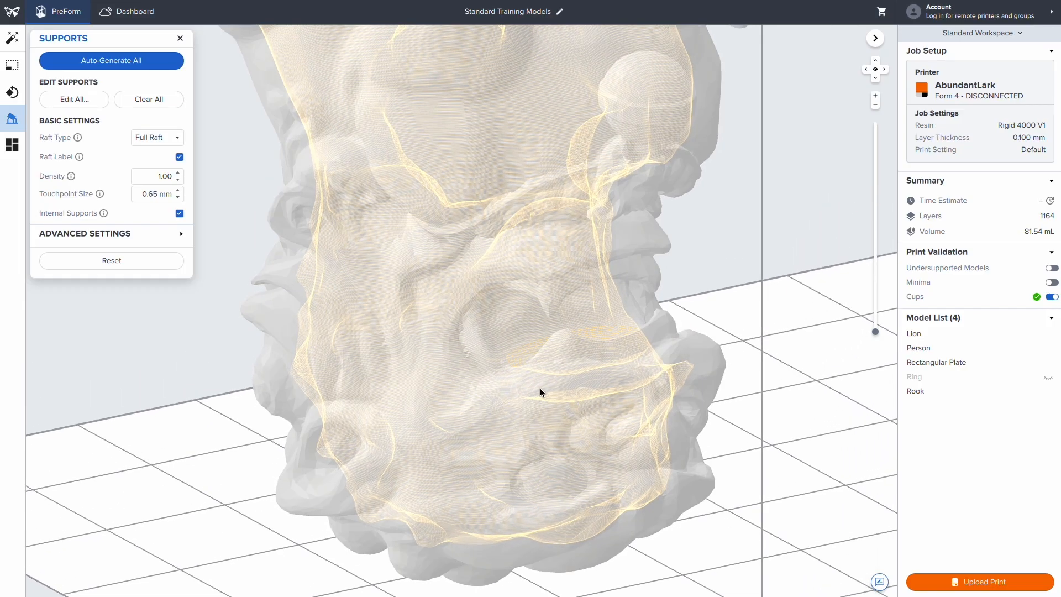
{"action": "scroll", "coordinate": [530, 387], "scroll_direction": "down", "scroll_amount": 5}
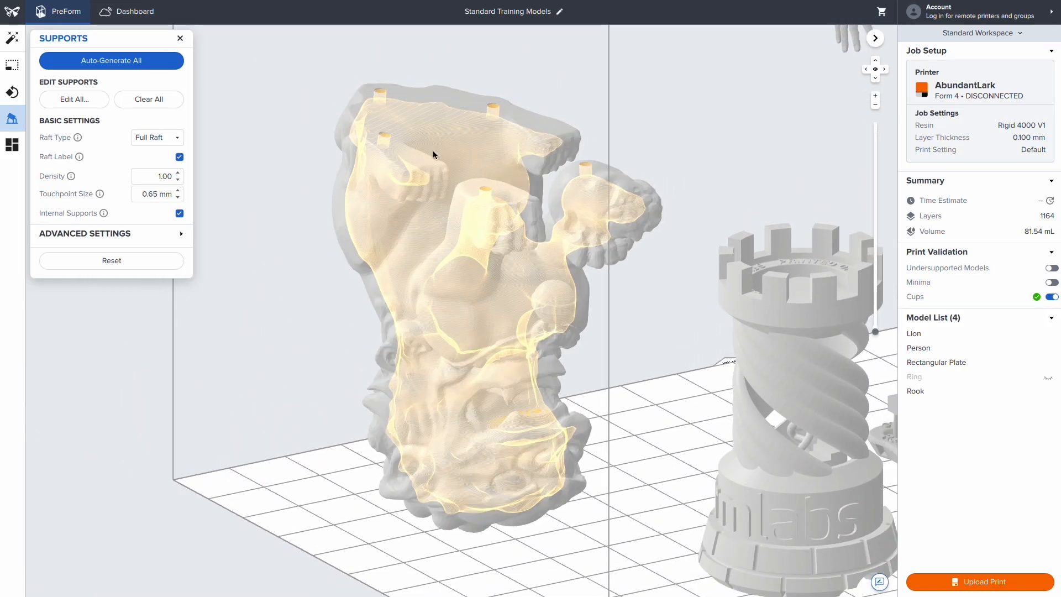
- Rotate the Lion so its feet face the build platform, and tilt it further to eliminate the remaining cups
{"action": "left_click", "coordinate": [540, 320]}
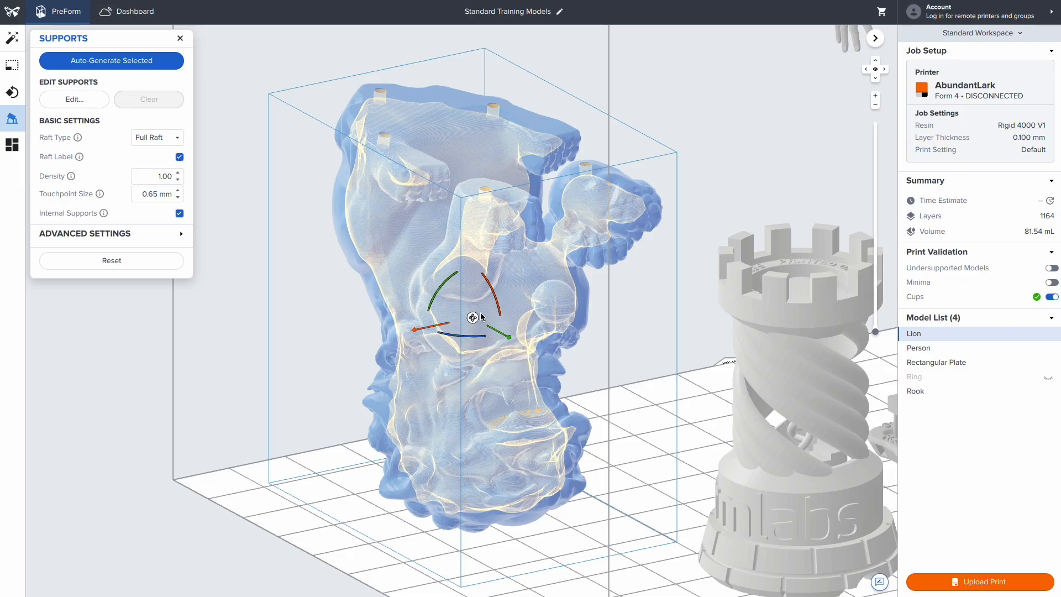
{"action": "left_click_drag", "start_coordinate": [488, 279], "coordinate": [512, 533]}
{"action": "middle_click_drag", "start_coordinate": [512, 543], "coordinate": [489, 476]}
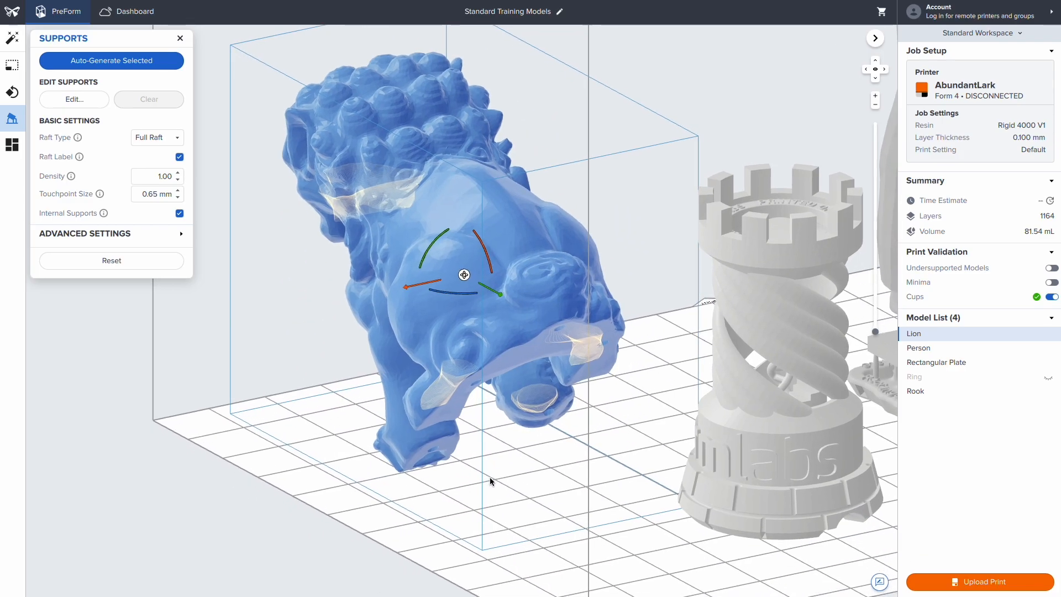
{"action": "right_click_drag", "start_coordinate": [499, 474], "coordinate": [502, 430]}
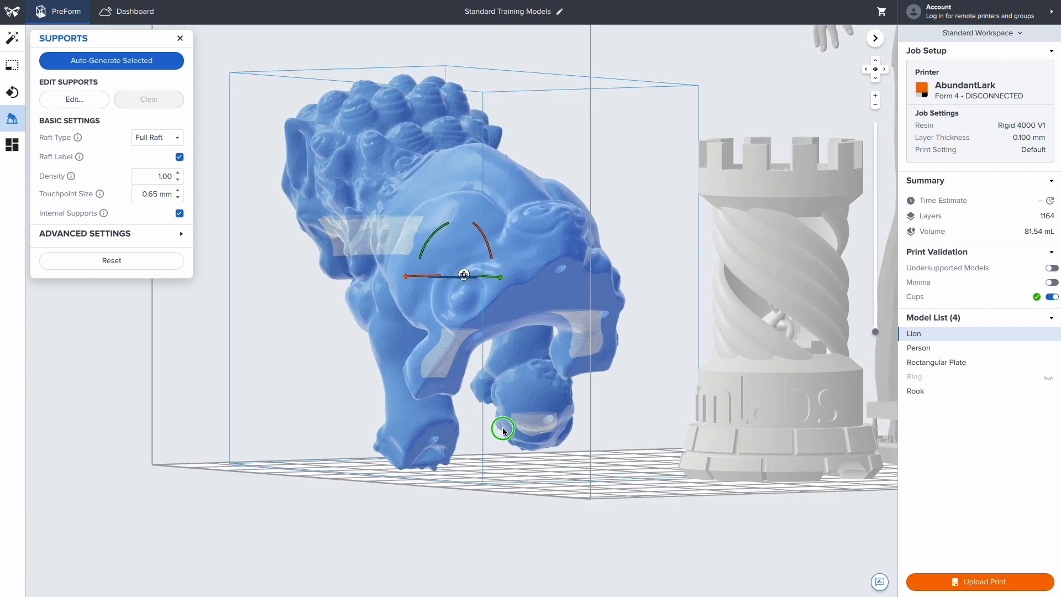
{"action": "left_click_drag", "start_coordinate": [479, 231], "coordinate": [487, 247]}
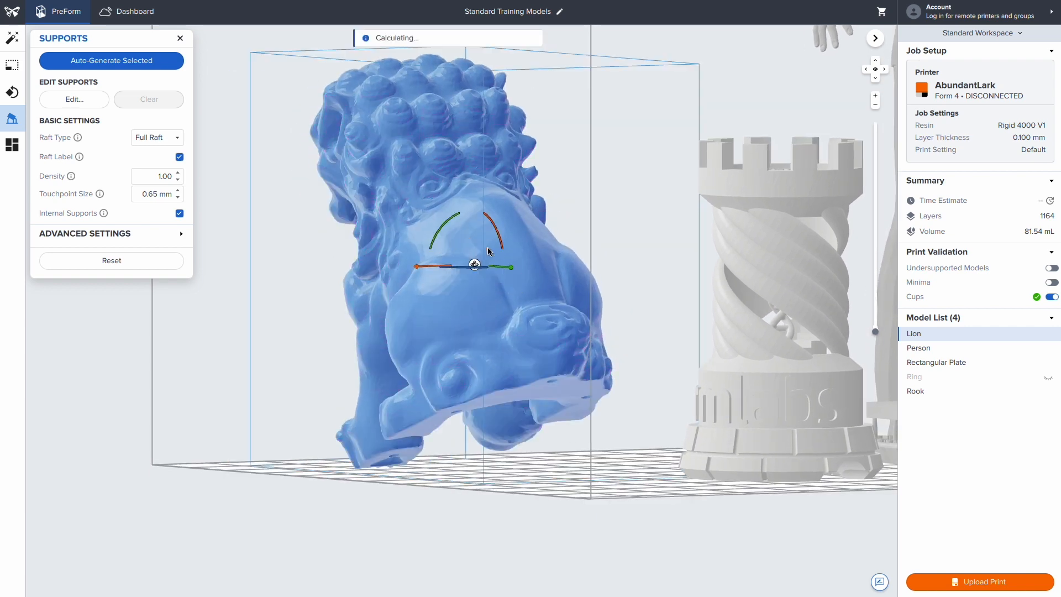
{"action": "right_click_drag", "start_coordinate": [508, 452], "coordinate": [506, 466]}
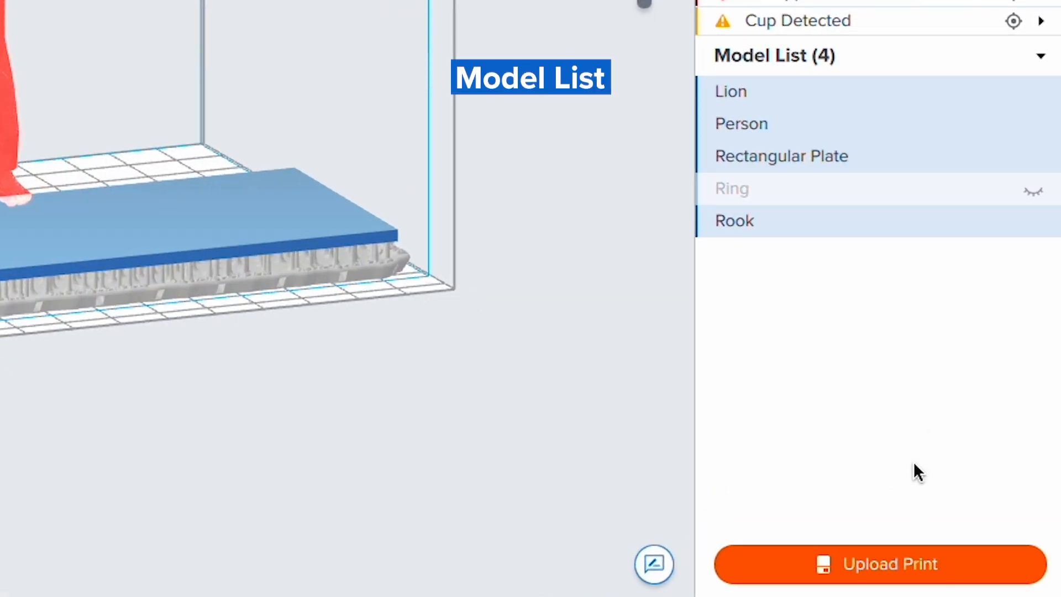
- Clear the selection of all models and select individual models from the model list, ending with the Lion
{"action": "left_click", "coordinate": [639, 377]}
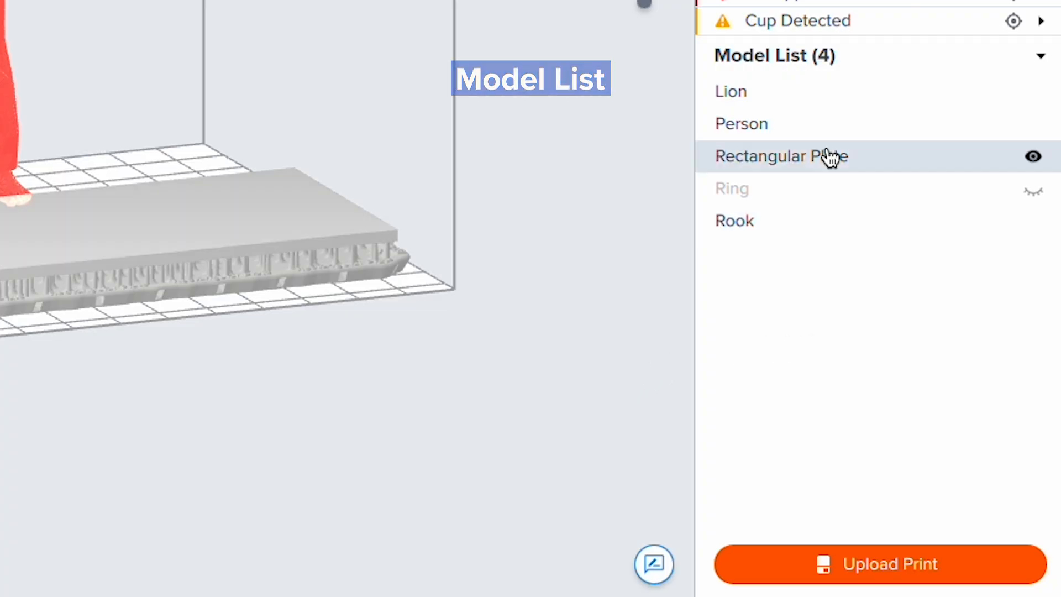
{"action": "left_click", "coordinate": [750, 94]}
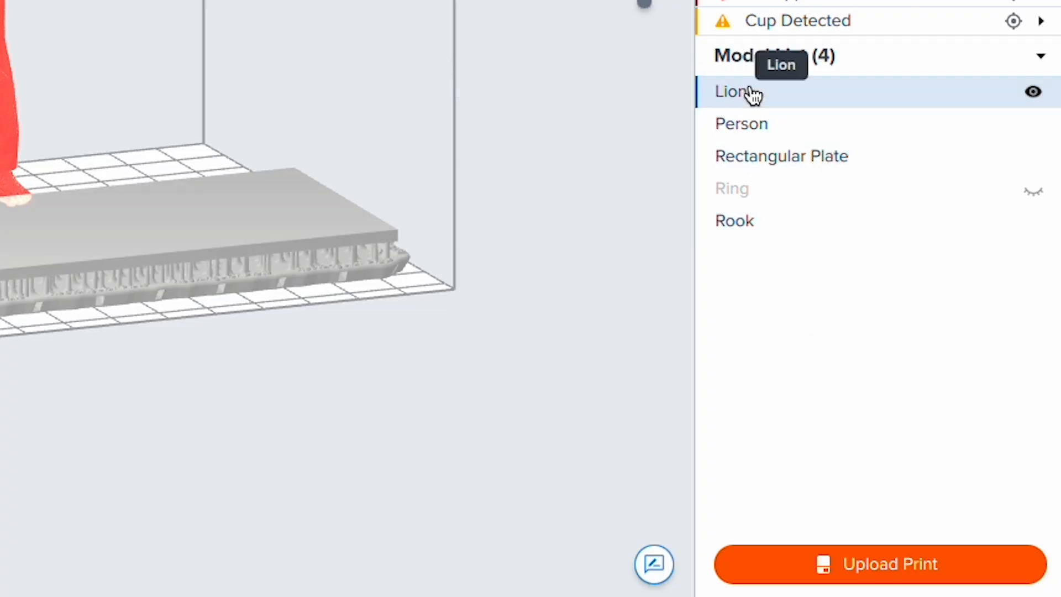
{"action": "left_click", "coordinate": [753, 163]}
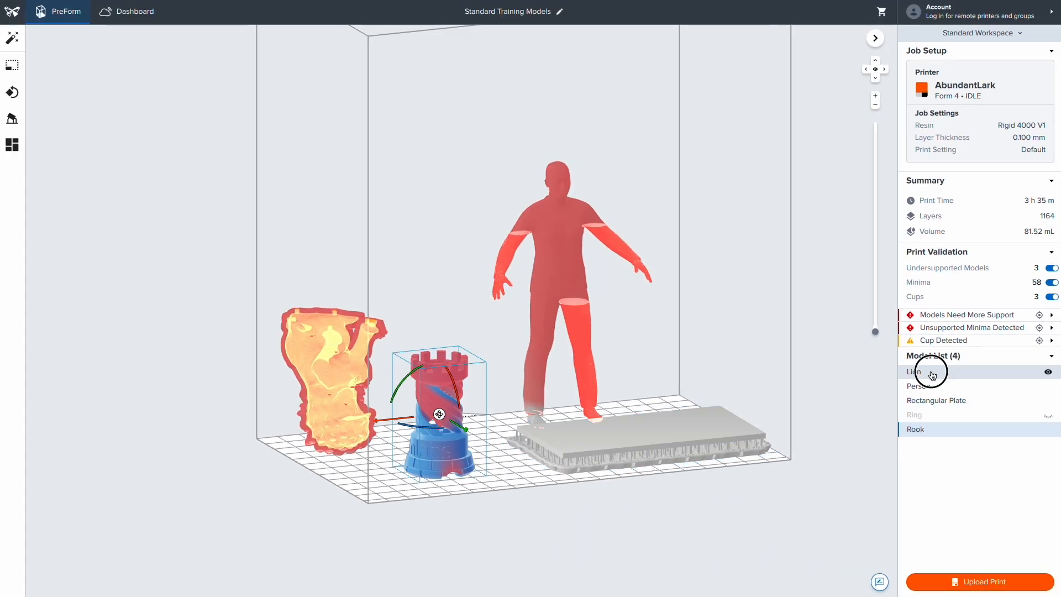
{"action": "left_click", "coordinate": [932, 375]}
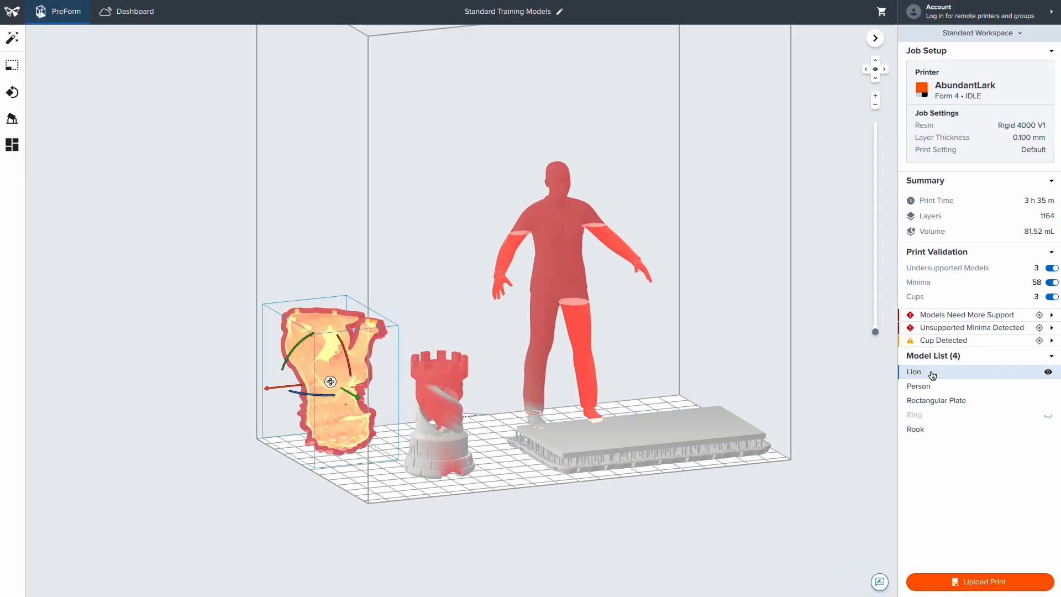
- Hide the Rectangular Plate in the model list and make it visible again
{"action": "left_click", "coordinate": [932, 399]}
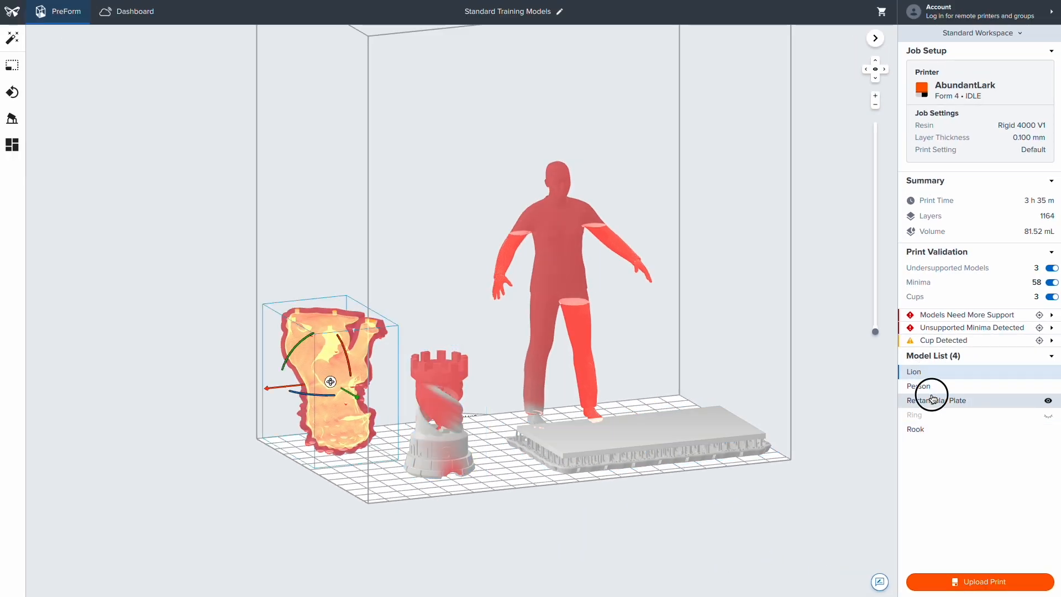
{"action": "left_click", "coordinate": [1049, 402]}
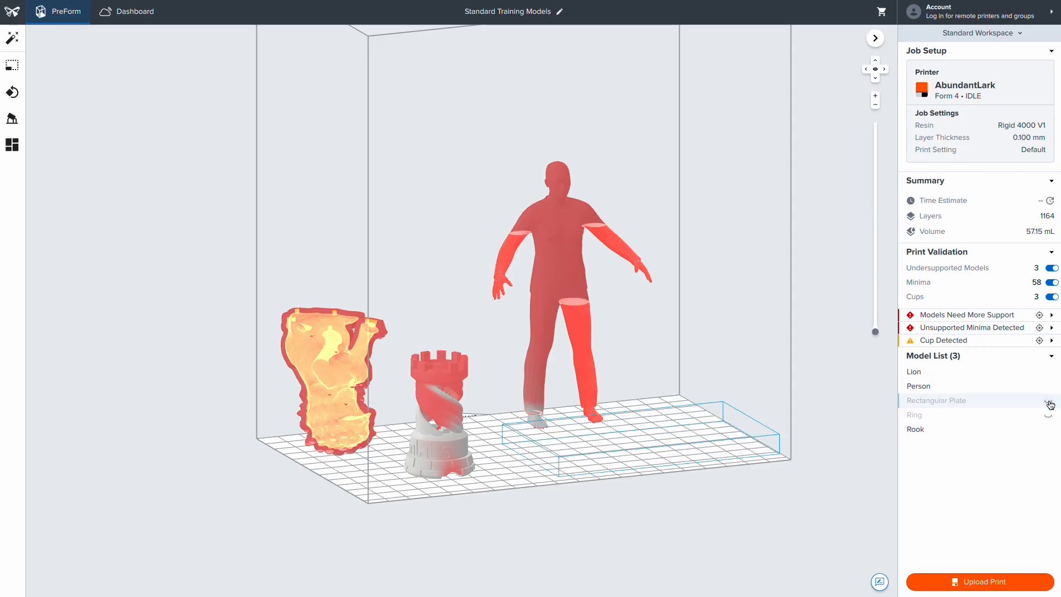
{"action": "left_click", "coordinate": [1049, 402]}
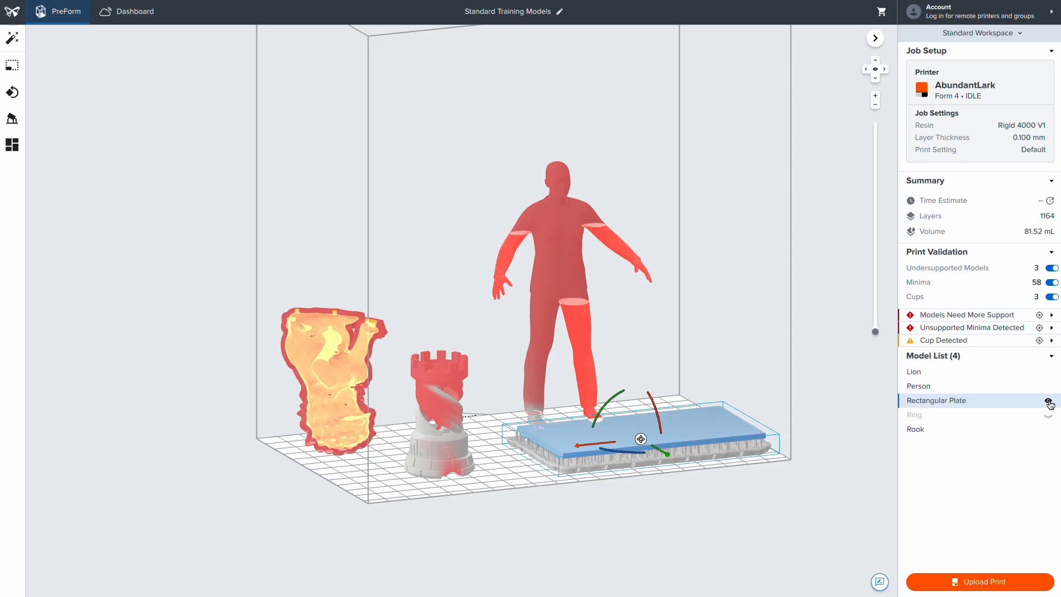
{"action": "right_click", "coordinate": [967, 434]}
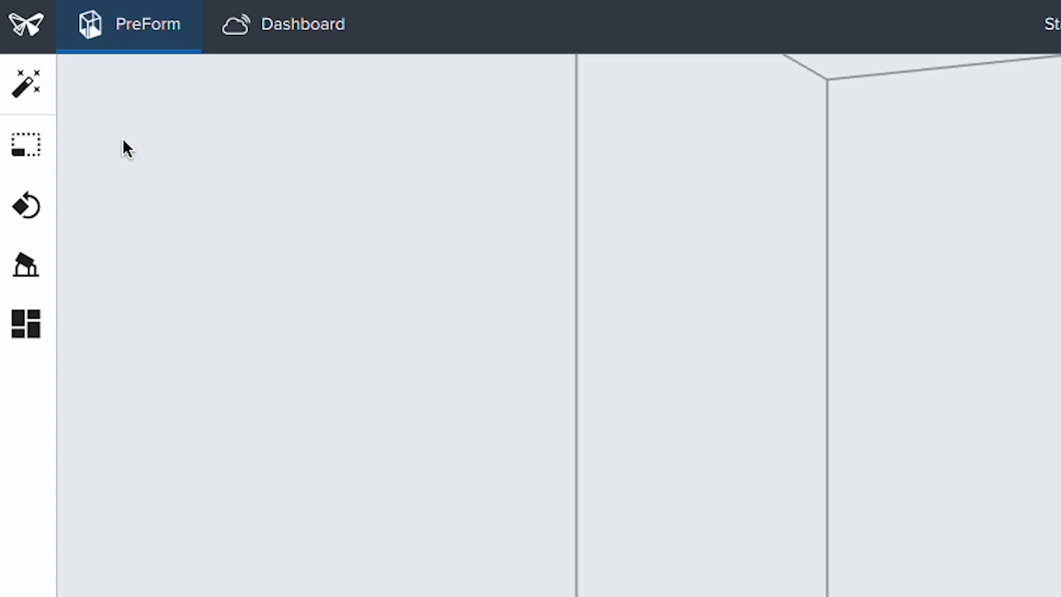
- Run One-Click Print to automatically orient, support and lay out the models
{"action": "left_click", "coordinate": [28, 87]}
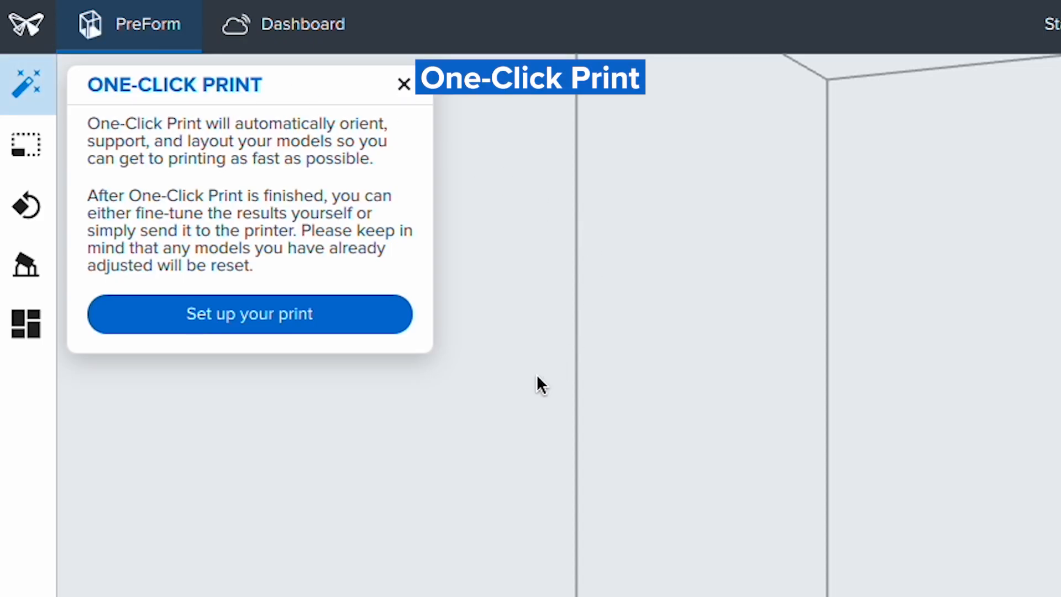
{"action": "left_click", "coordinate": [372, 320]}
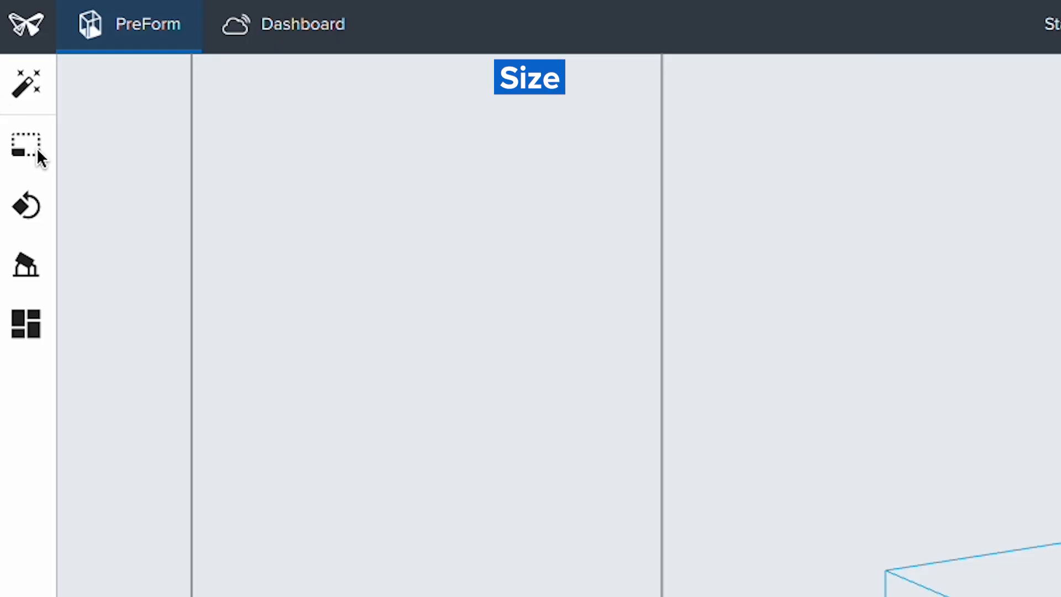
- Open the size settings for the Lion and scale it up to 1.300
{"action": "left_click", "coordinate": [31, 144]}
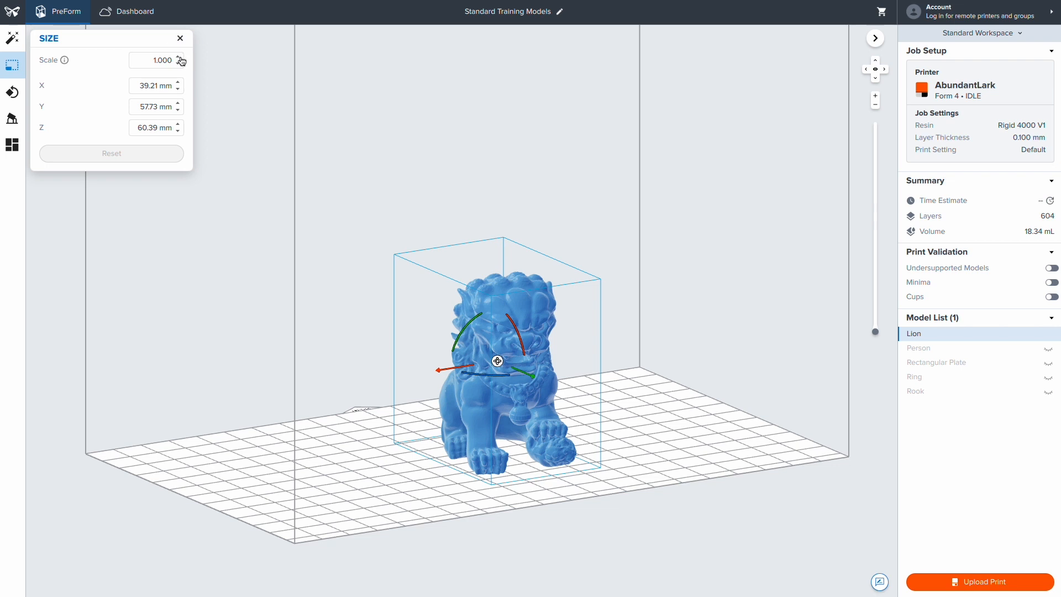
{"action": "left_click", "coordinate": [179, 58]}
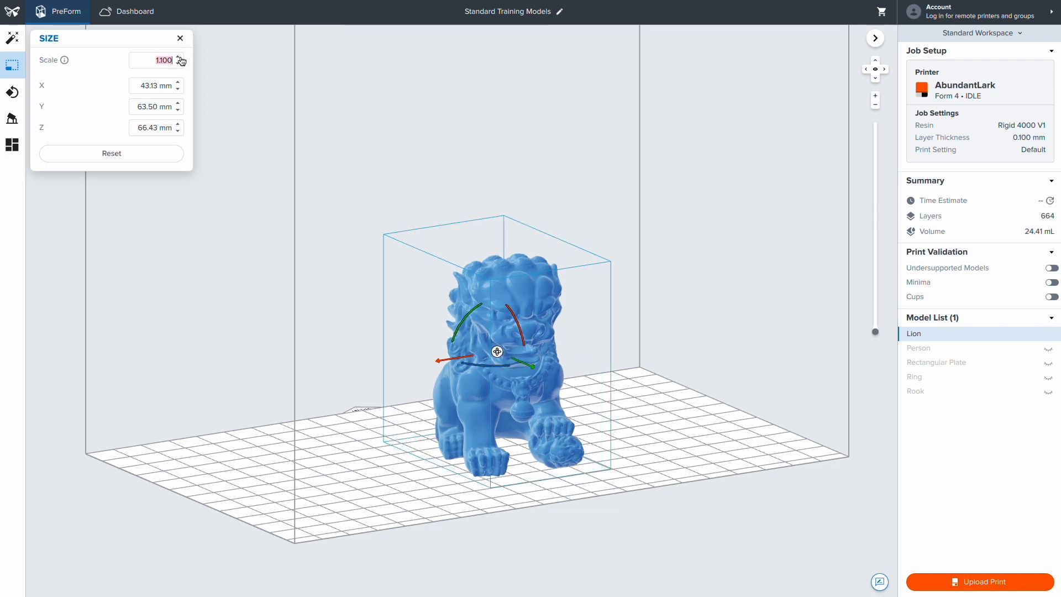
{"action": "left_click", "coordinate": [179, 58]}
{"action": "left_click", "coordinate": [179, 57]}
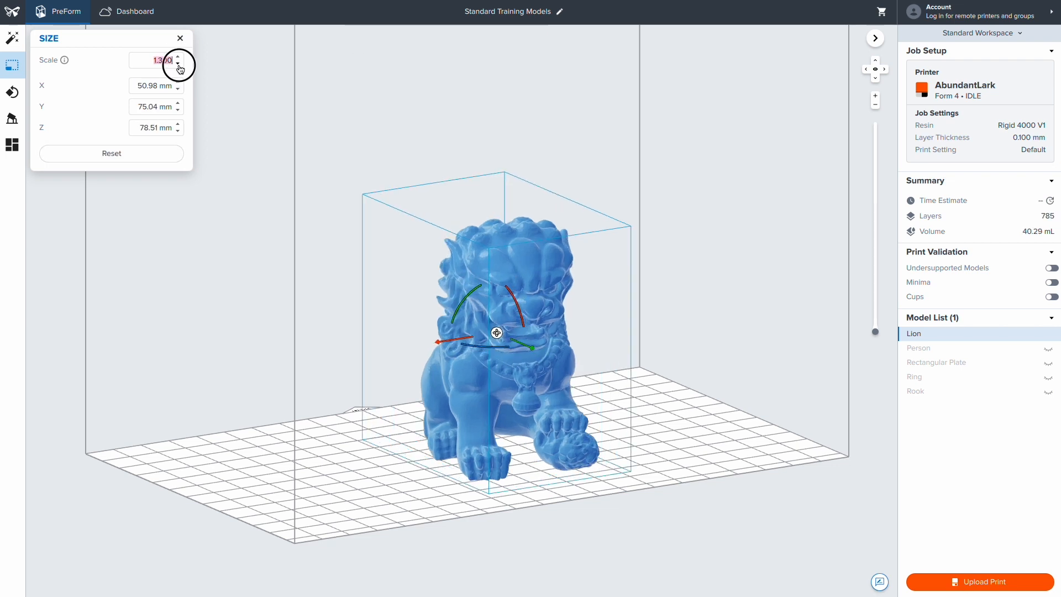
- Scale the Lion down to 0.900 and bring it back to a scale of 1.000
{"action": "left_click", "coordinate": [178, 65]}
{"action": "left_click", "coordinate": [178, 65]}
{"action": "left_click", "coordinate": [177, 65]}
{"action": "left_click", "coordinate": [177, 66]}
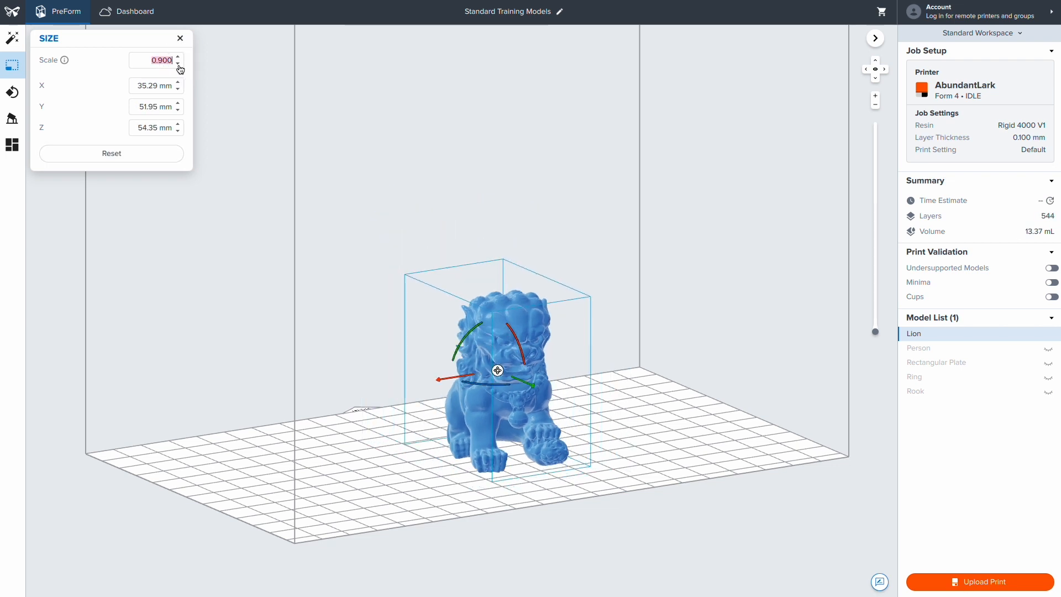
{"action": "left_click", "coordinate": [177, 66]}
{"action": "left_click", "coordinate": [179, 57]}
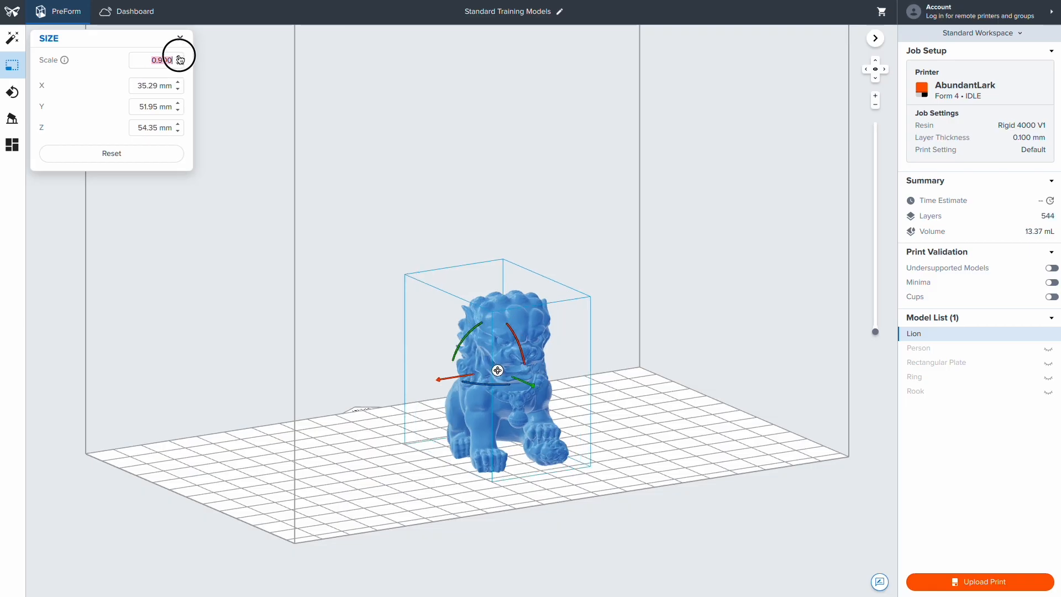
{"action": "left_click", "coordinate": [179, 58]}
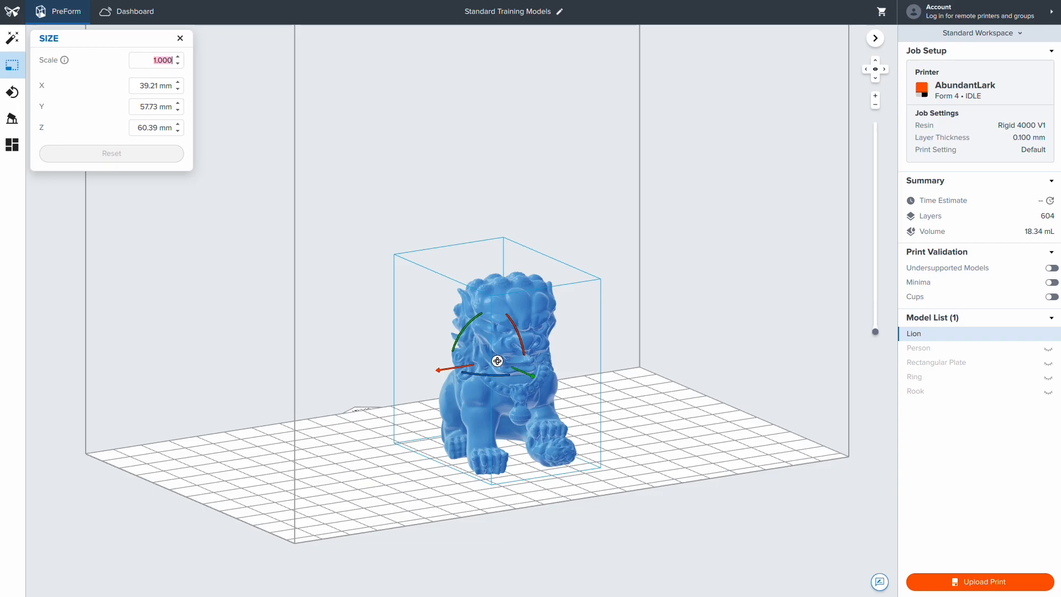
- Reselect the Lion, set its X dimension to 70 mm, and reset the model to its original size
{"action": "left_click", "coordinate": [134, 204]}
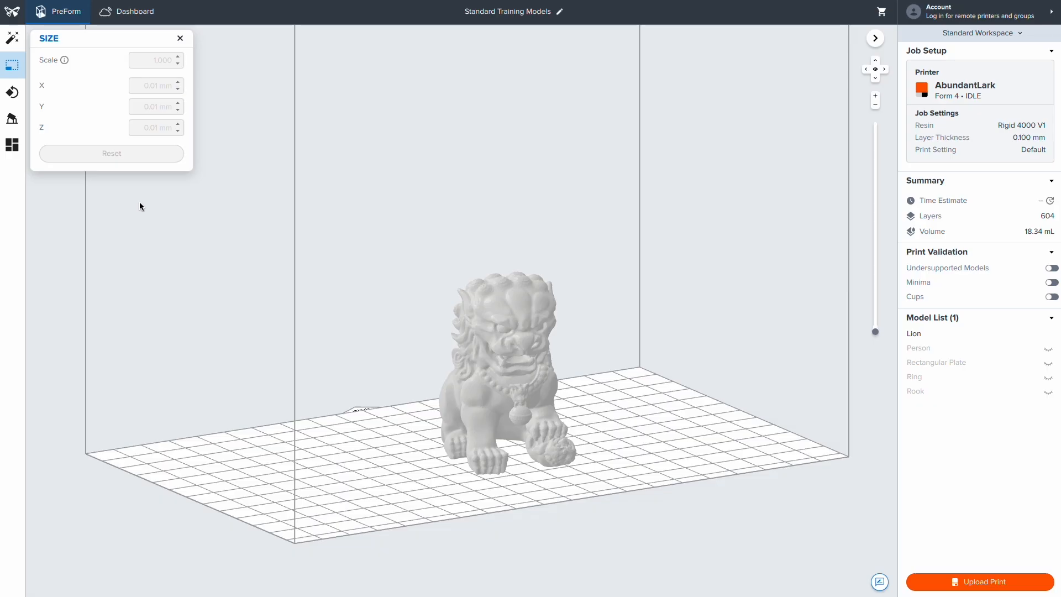
{"action": "left_click", "coordinate": [518, 299]}
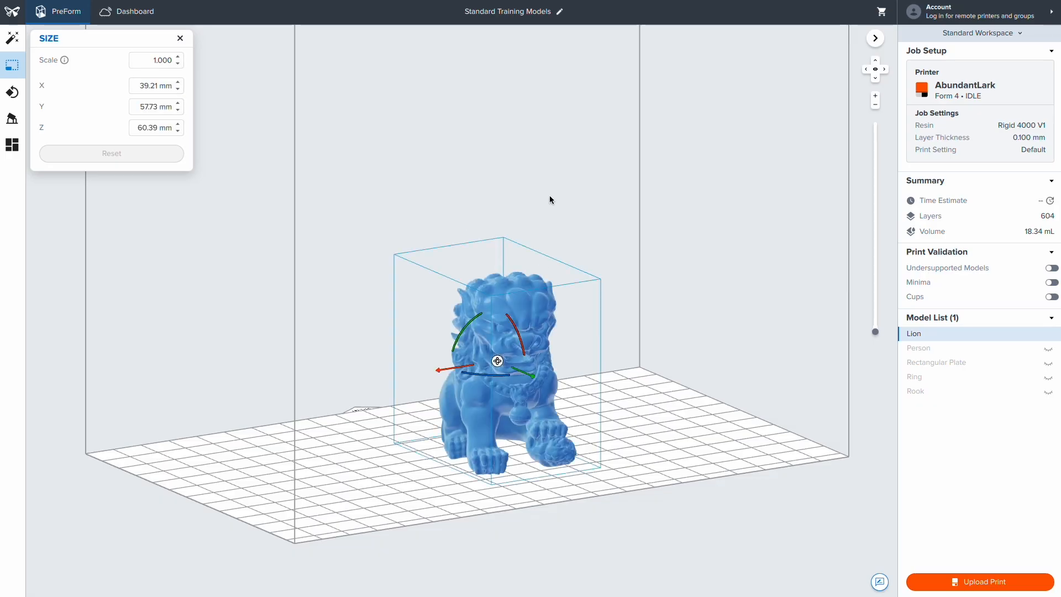
{"action": "left_click", "coordinate": [369, 217]}
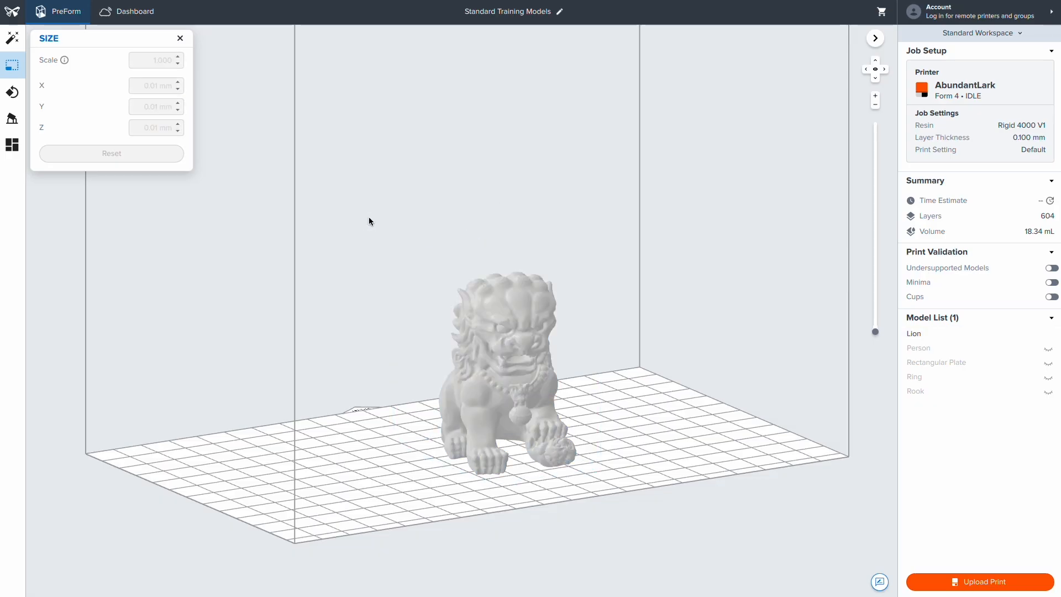
{"action": "left_click", "coordinate": [505, 347]}
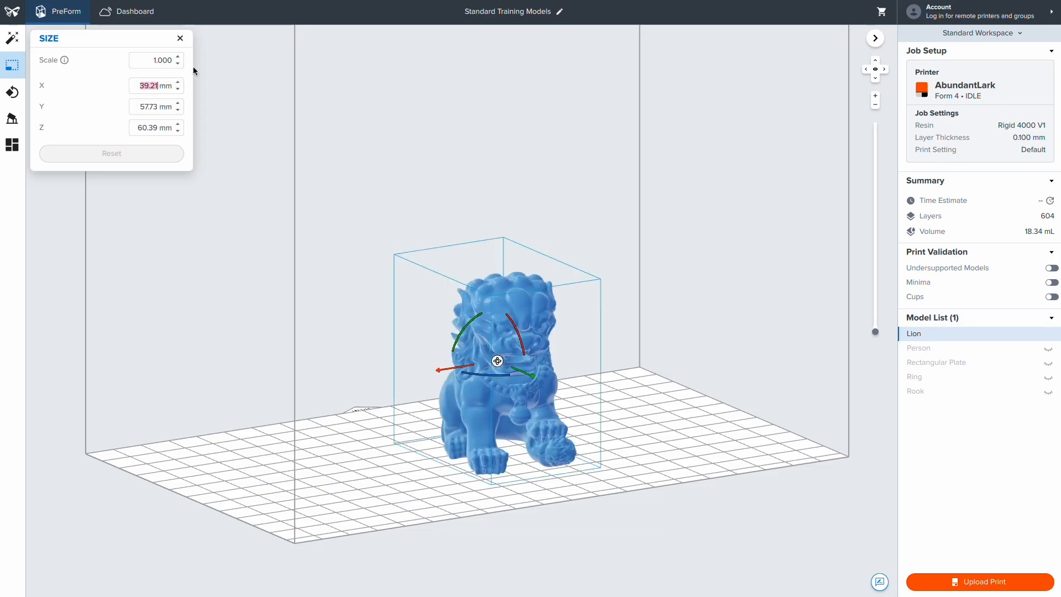
{"action": "type", "text": "70"}
{"action": "key", "text": "Return"}
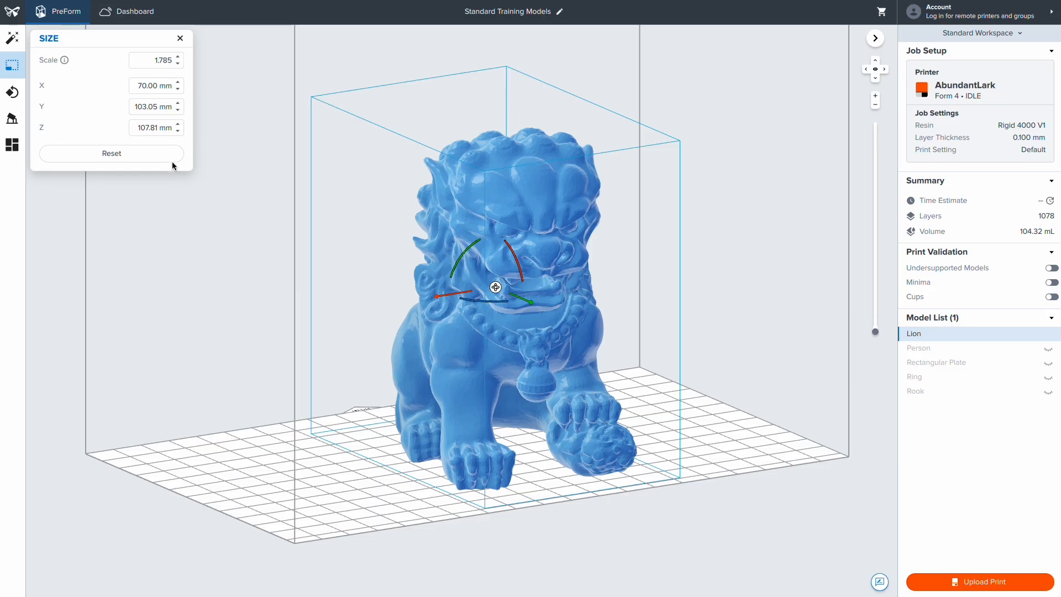
{"action": "left_click", "coordinate": [108, 154]}
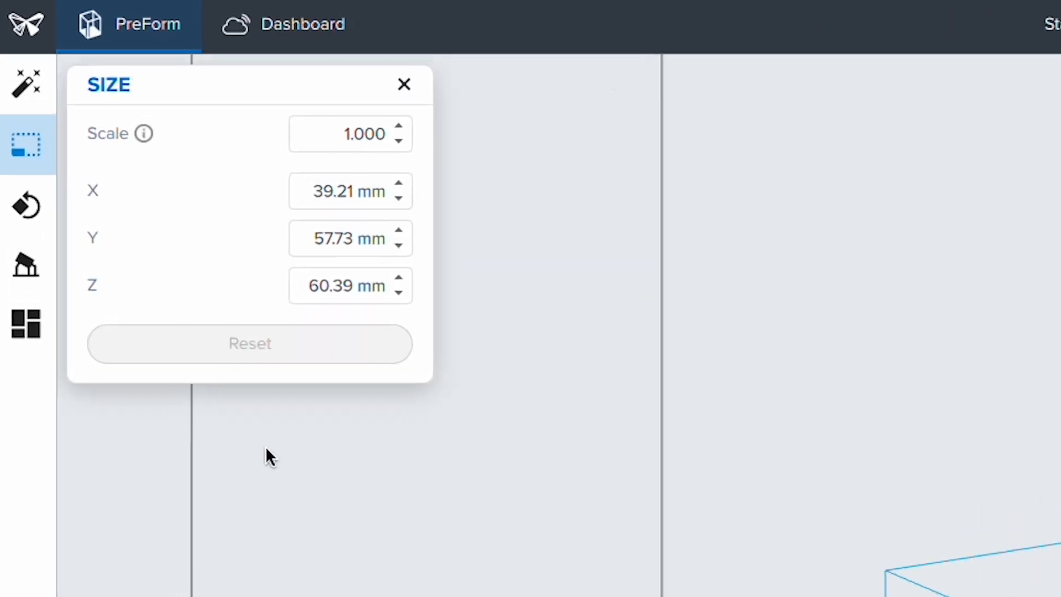
- Tilt the Rectangular Plate about two axes so it rests on one corner, and preview its lowest layers
{"action": "left_click", "coordinate": [21, 216]}
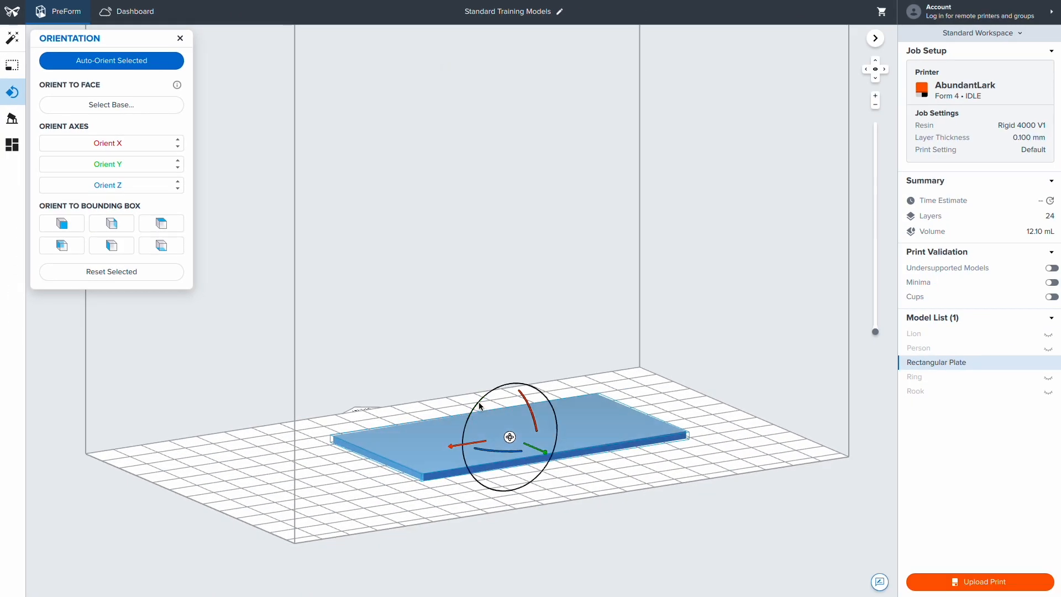
{"action": "left_click_drag", "start_coordinate": [475, 406], "coordinate": [467, 408]}
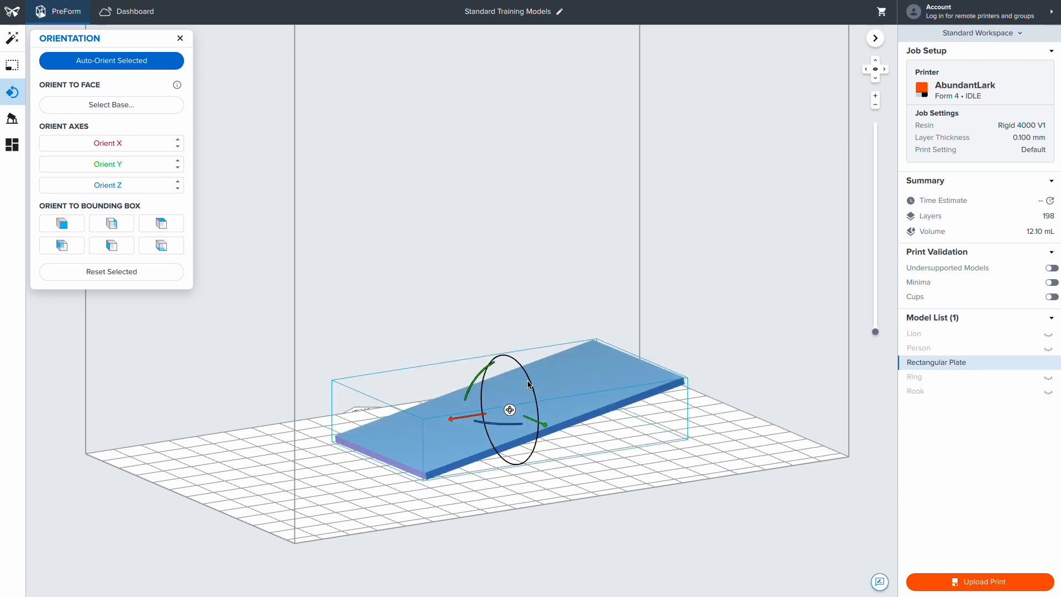
{"action": "left_click_drag", "start_coordinate": [529, 383], "coordinate": [532, 392]}
{"action": "left_click_drag", "start_coordinate": [874, 330], "coordinate": [874, 319]}
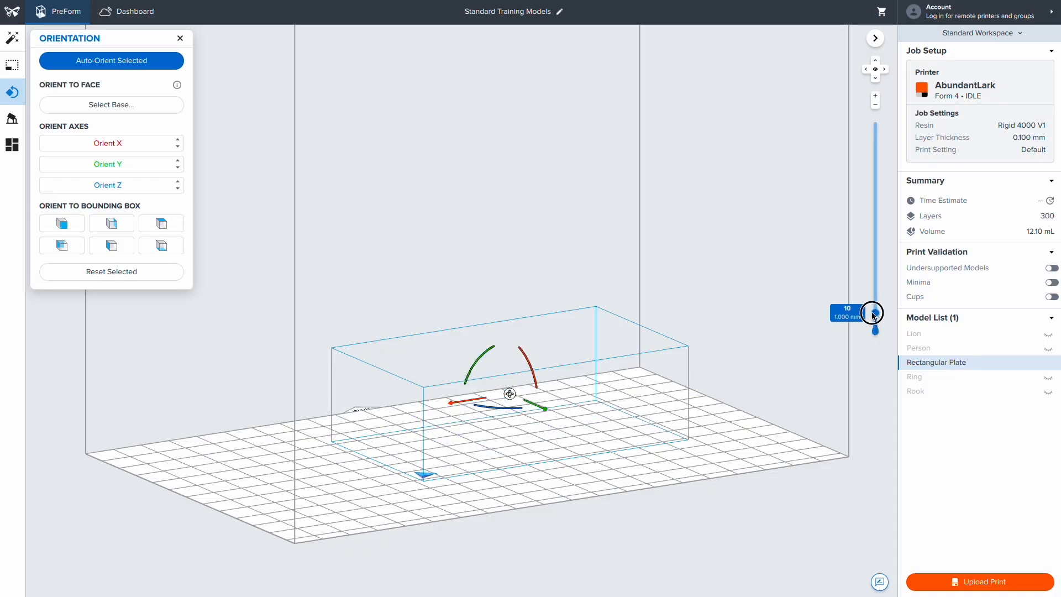
{"action": "left_click_drag", "start_coordinate": [871, 297], "coordinate": [875, 330]}
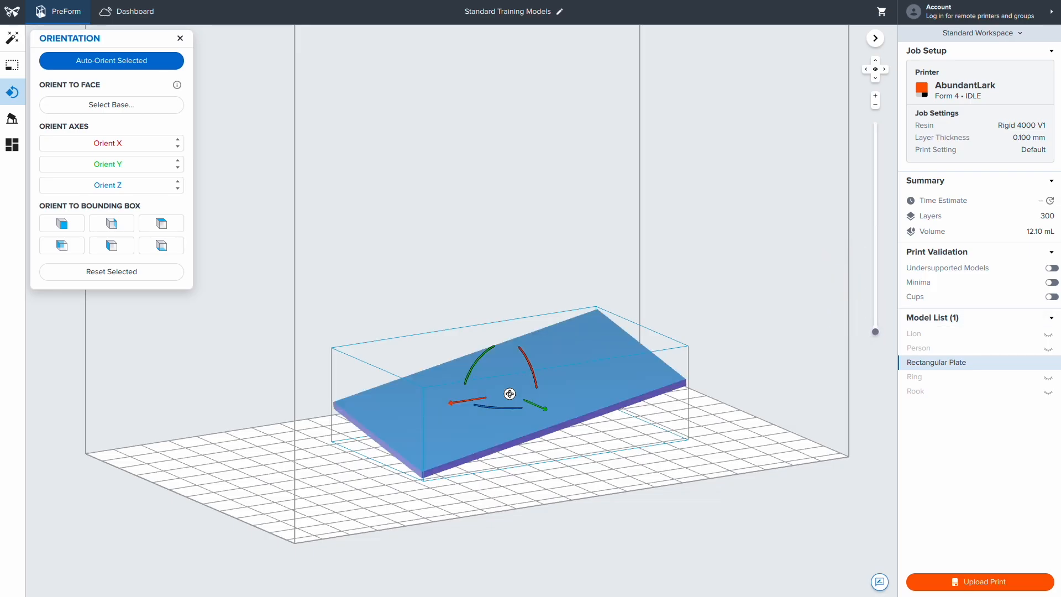
- Auto-orient the Rectangular Plate repeatedly to generate alternative orientations
{"action": "left_click", "coordinate": [124, 62]}
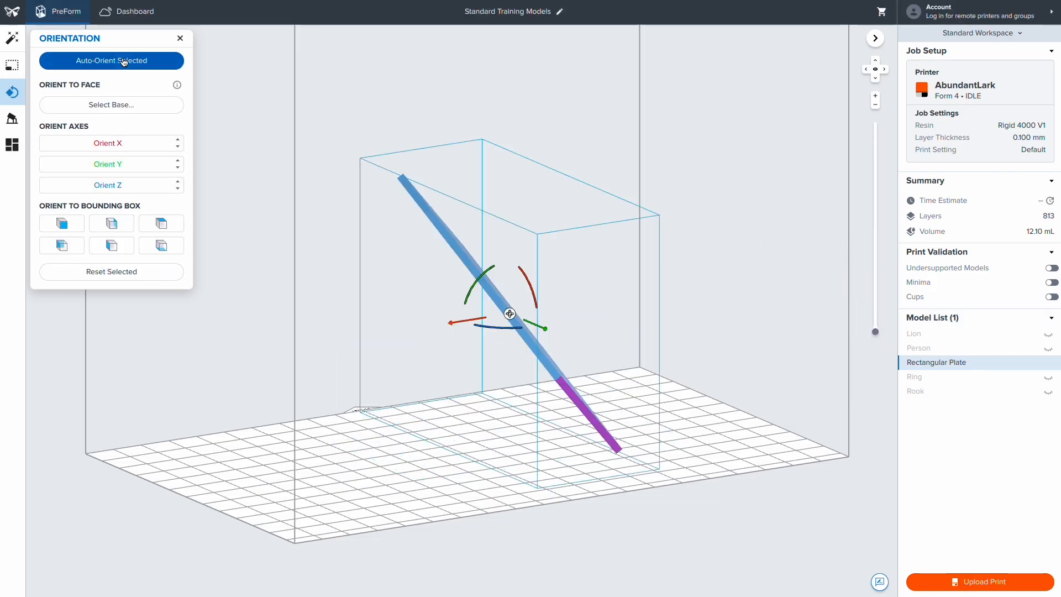
{"action": "left_click", "coordinate": [124, 62]}
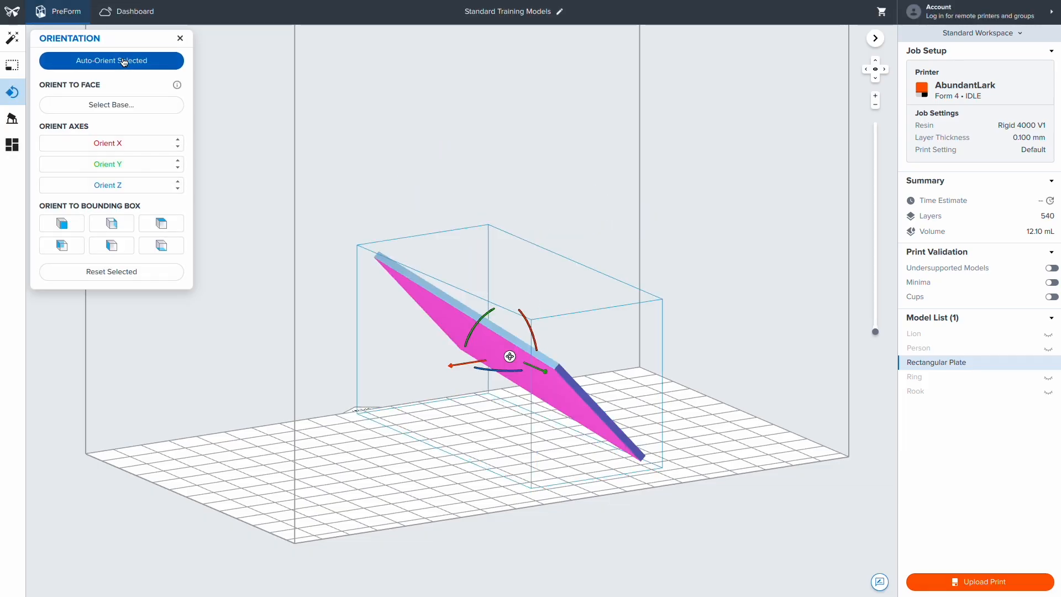
{"action": "left_click", "coordinate": [123, 62]}
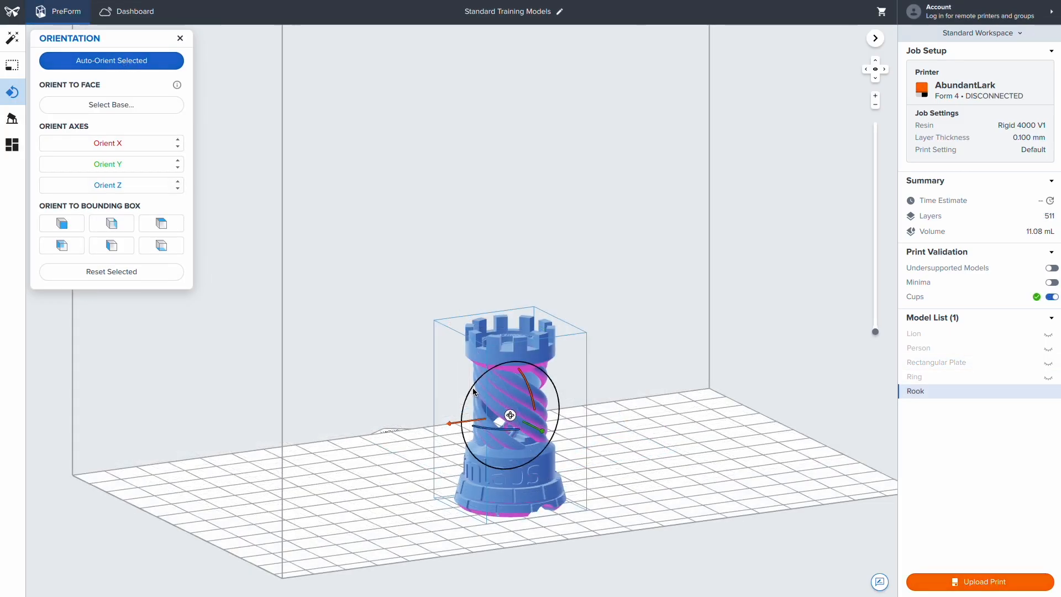
- Tilt the Rook to expose its underside, and orient its base face towards the build platform
{"action": "left_click_drag", "start_coordinate": [473, 387], "coordinate": [515, 360]}
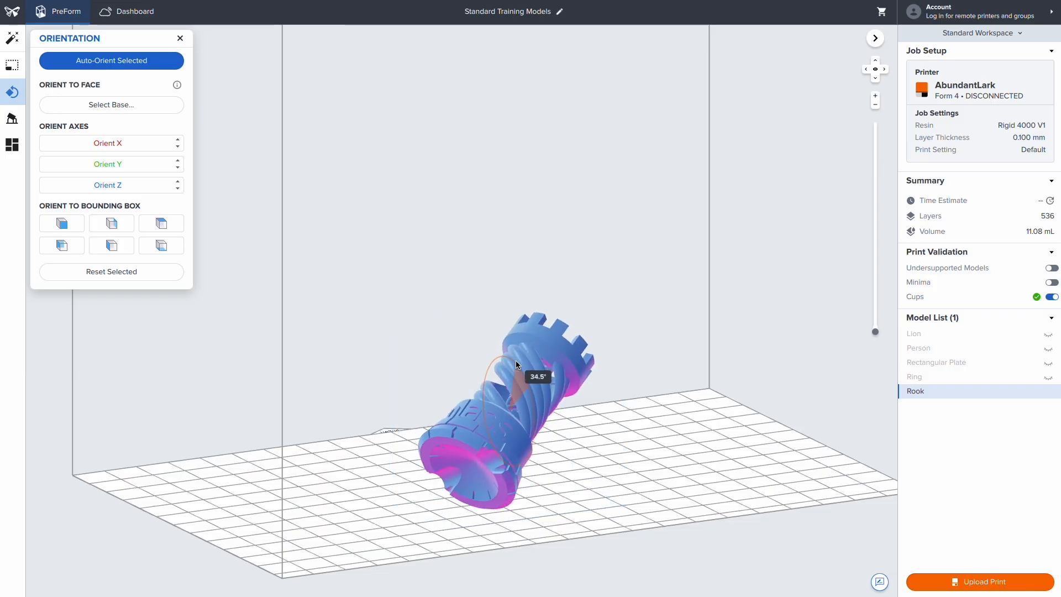
{"action": "left_click_drag", "start_coordinate": [513, 457], "coordinate": [513, 457]}
{"action": "mouse_move", "coordinate": [544, 440]}
{"action": "right_mouse_down"}
{"action": "mouse_move", "coordinate": [566, 466]}
{"action": "mouse_move", "coordinate": [529, 491]}
{"action": "mouse_move", "coordinate": [543, 454]}
{"action": "right_mouse_up"}
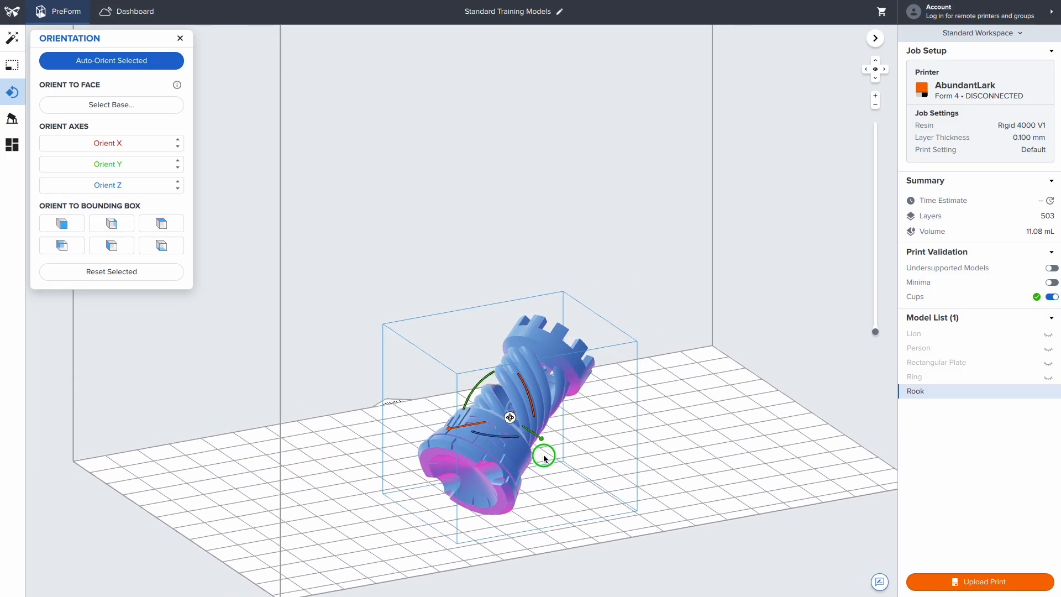
{"action": "left_click", "coordinate": [50, 104]}
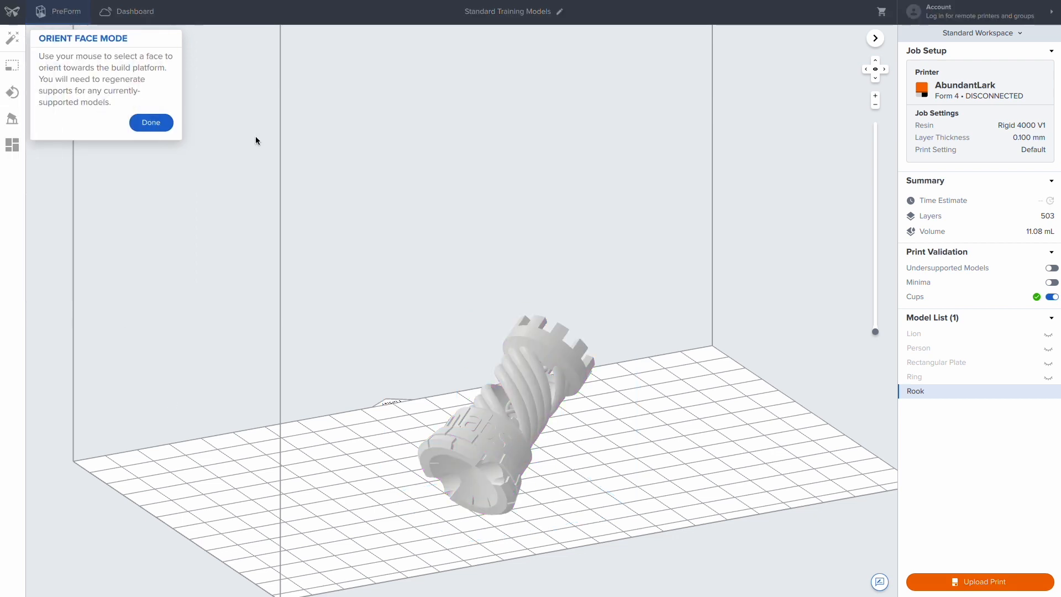
{"action": "left_click", "coordinate": [427, 457]}
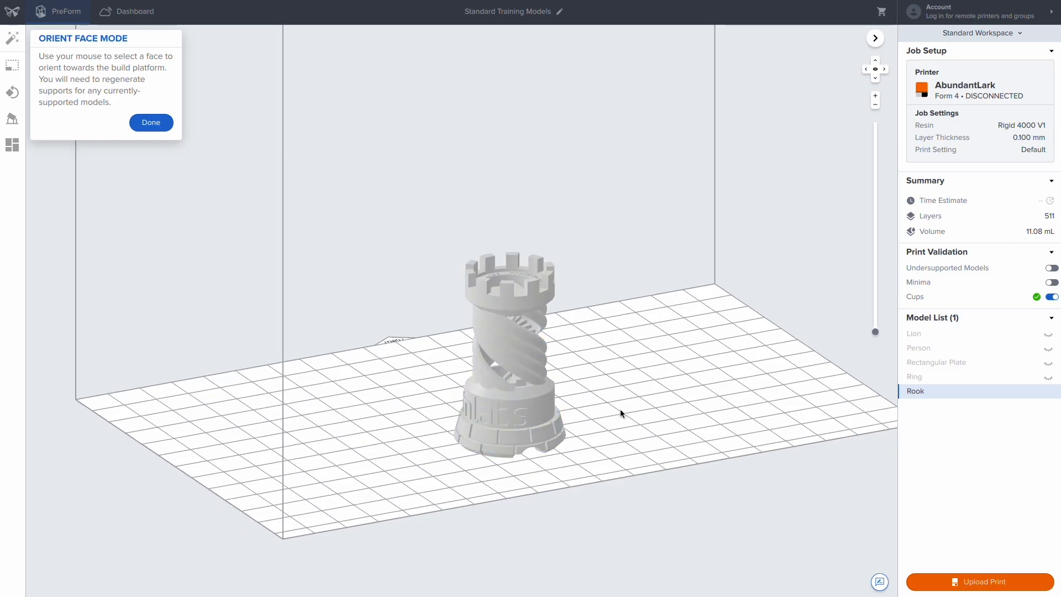
{"action": "left_click", "coordinate": [150, 123]}
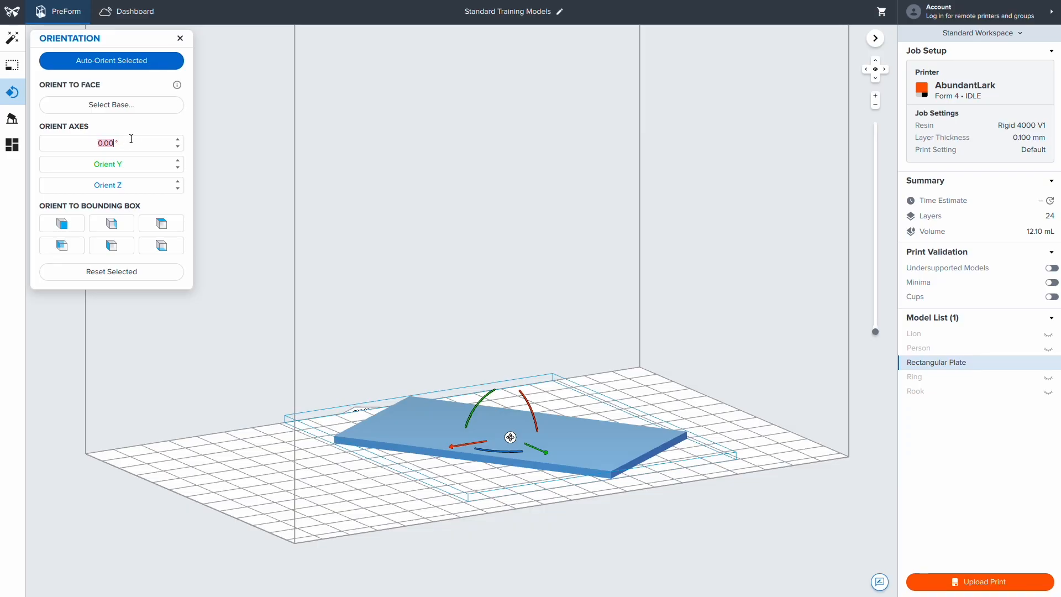
- Confirm the Rectangular Plate's X-axis angle, and orient the Rook to several different faces of its bounding box
{"action": "key", "text": "Return"}
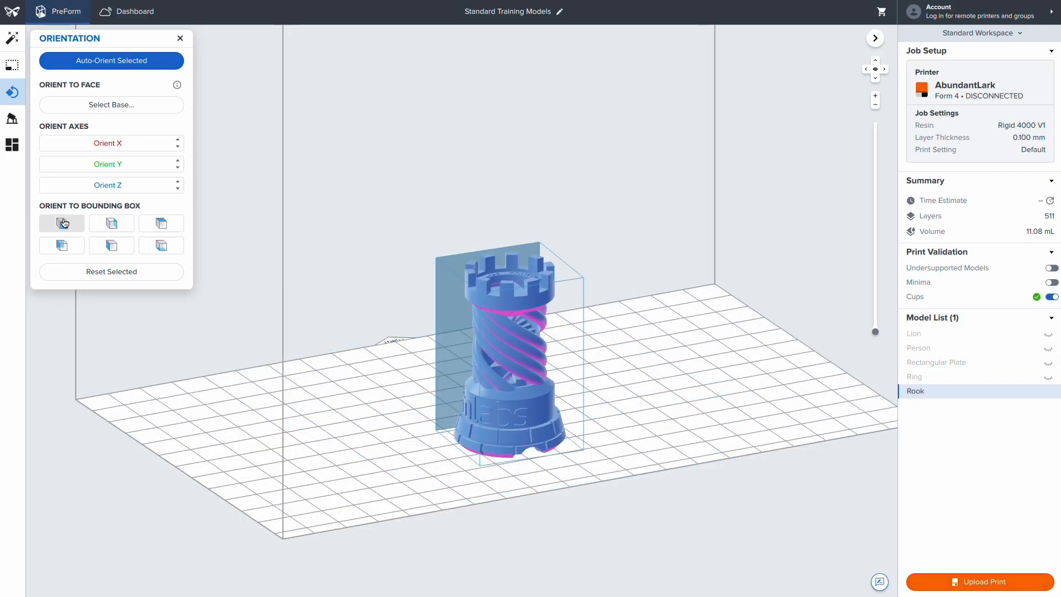
{"action": "left_click", "coordinate": [153, 232]}
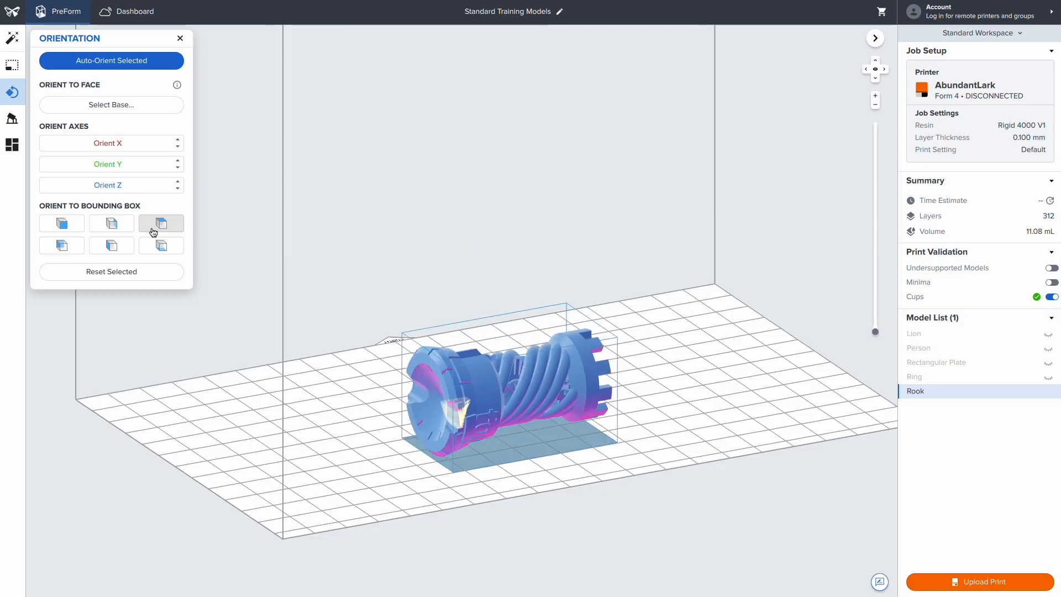
{"action": "left_click", "coordinate": [111, 248]}
{"action": "left_click", "coordinate": [154, 249]}
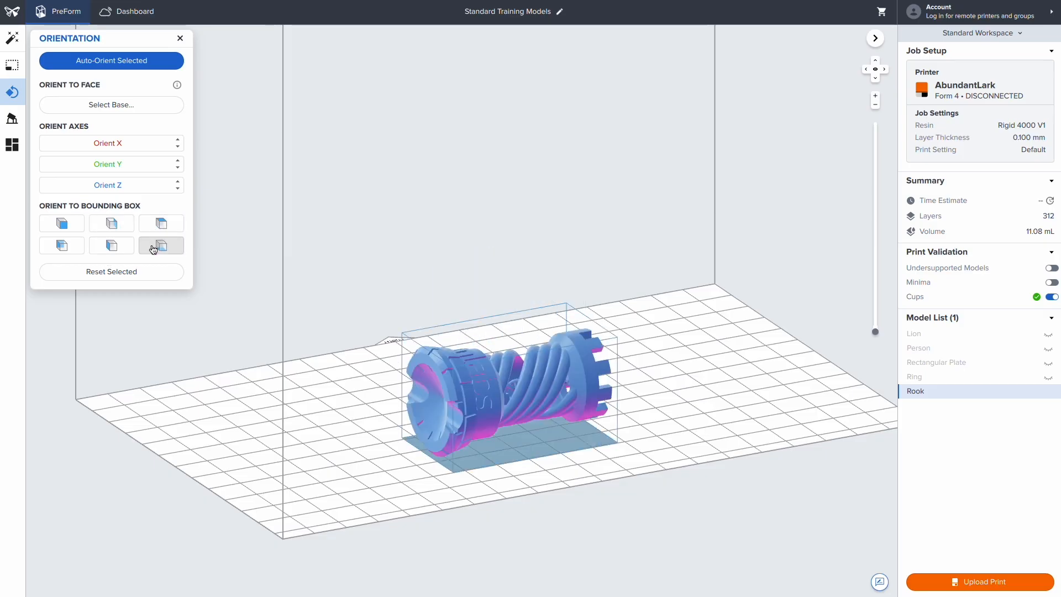
{"action": "left_click", "coordinate": [57, 243]}
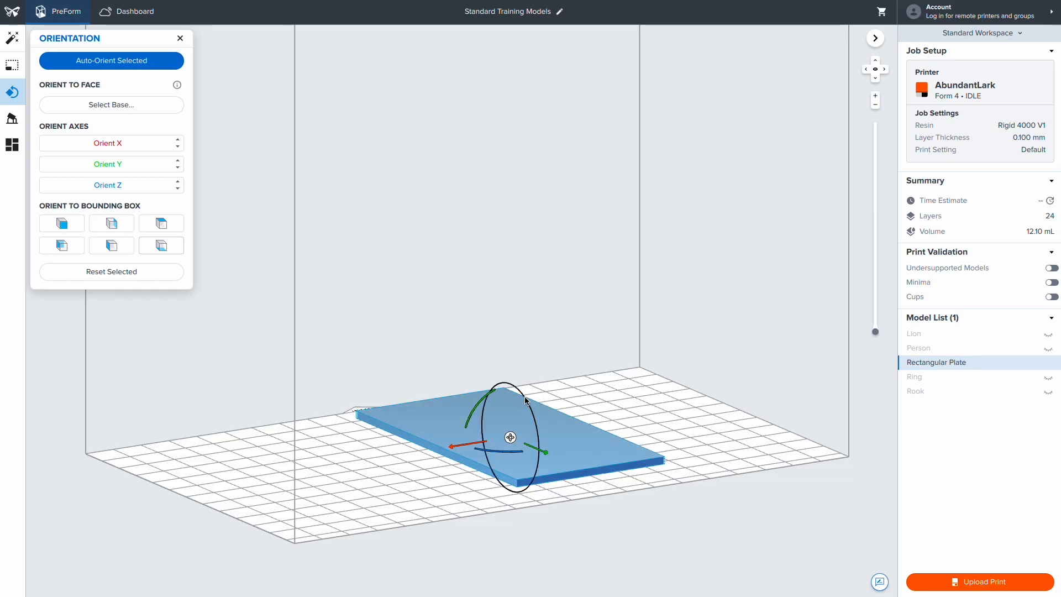
- Tilt the Rectangular Plate, undo its last rotation, and turn it about the vertical axis
{"action": "left_click_drag", "start_coordinate": [525, 400], "coordinate": [630, 398]}
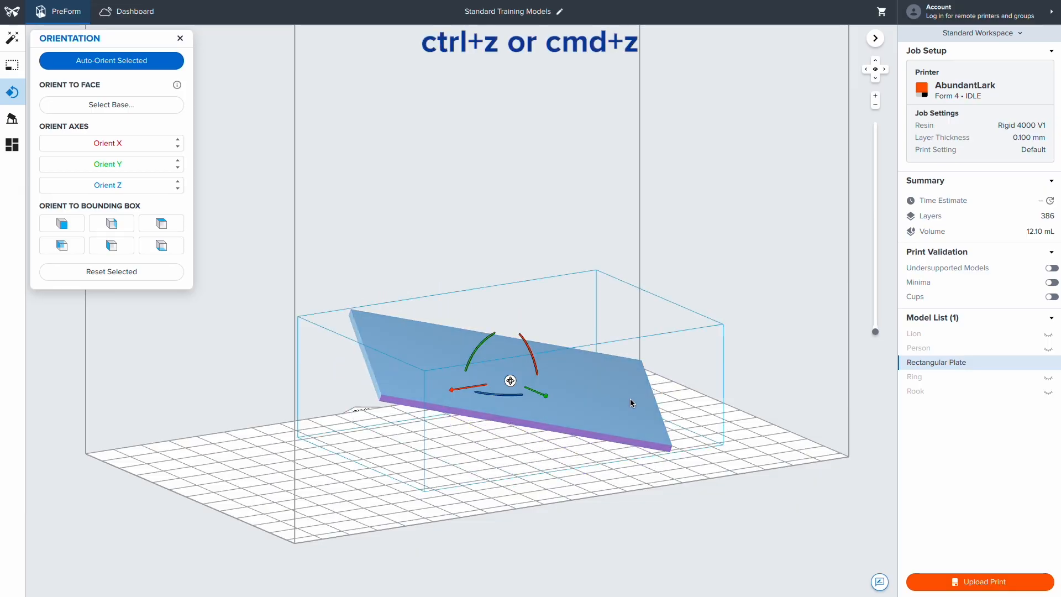
{"action": "key", "text": "ctrl+z"}
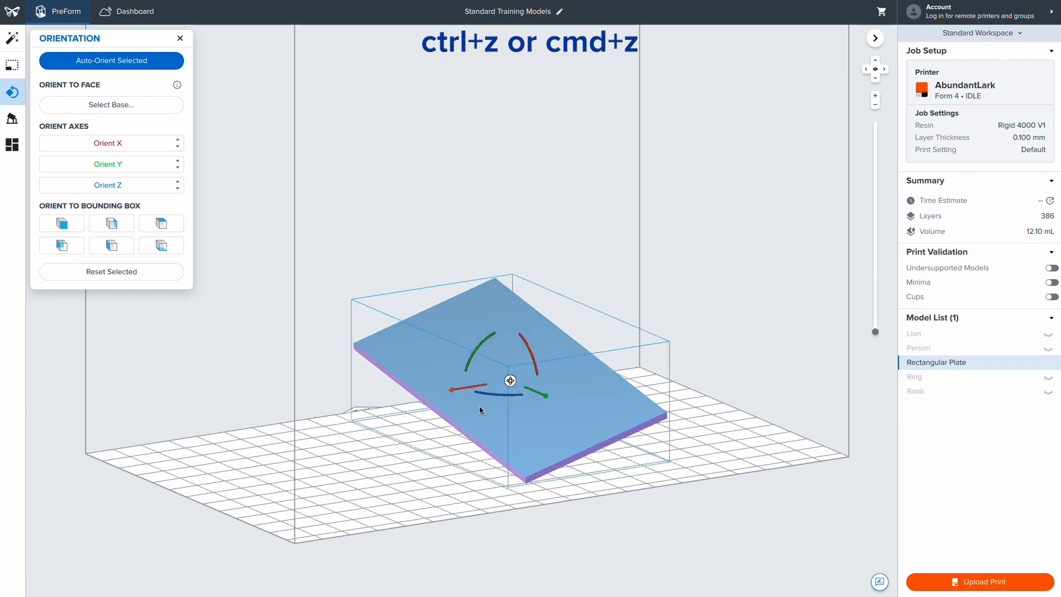
{"action": "left_click_drag", "start_coordinate": [501, 398], "coordinate": [443, 398]}
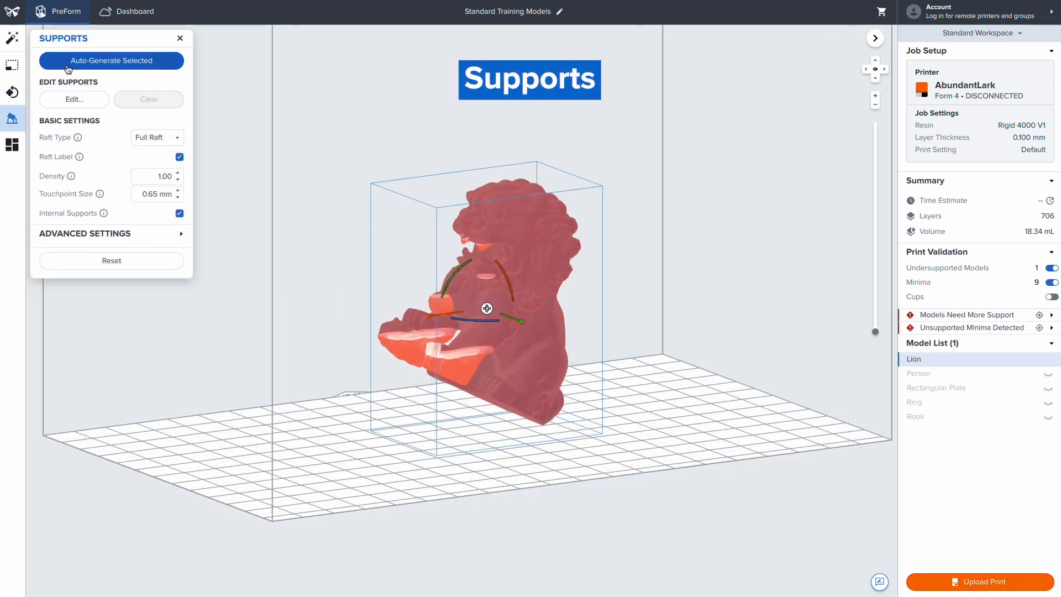
- Auto-generate supports for the Lion and open them for editing with the touchpoints on its front exposed
{"action": "left_click", "coordinate": [68, 67]}
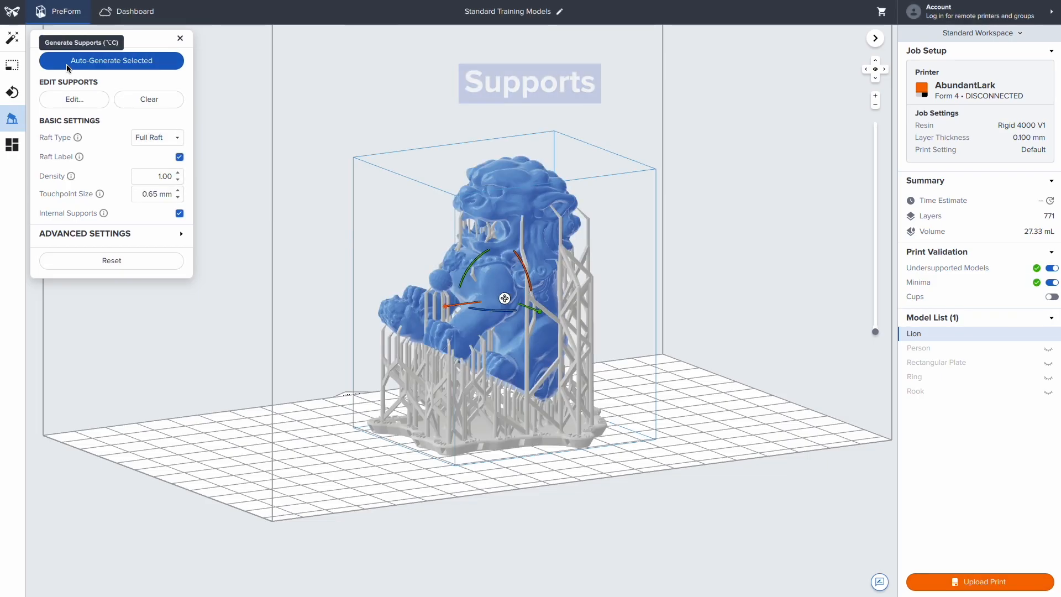
{"action": "left_click", "coordinate": [74, 99]}
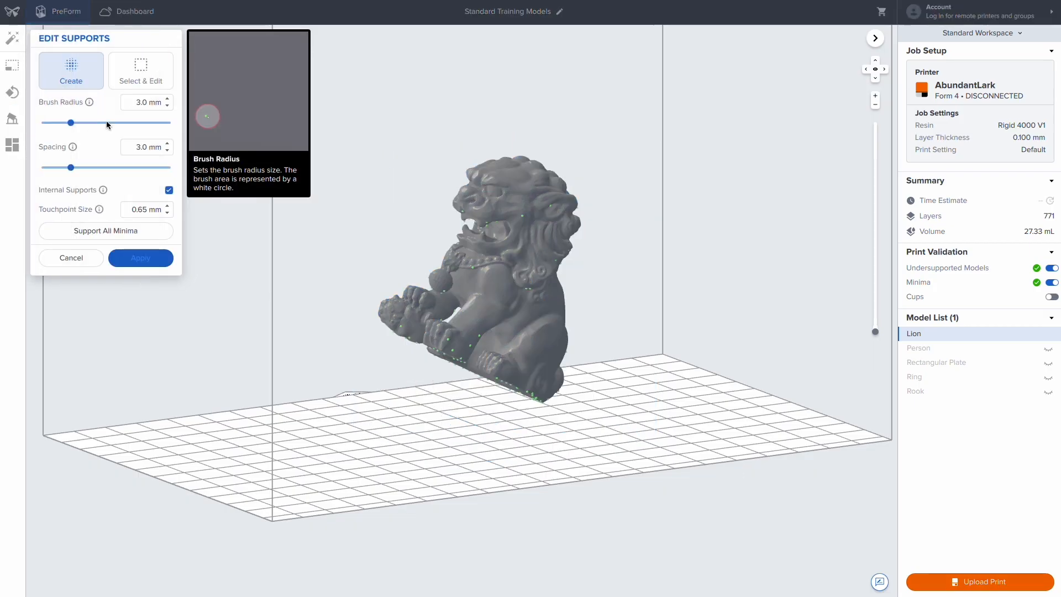
{"action": "scroll", "coordinate": [462, 243], "scroll_direction": "up", "scroll_amount": 7}
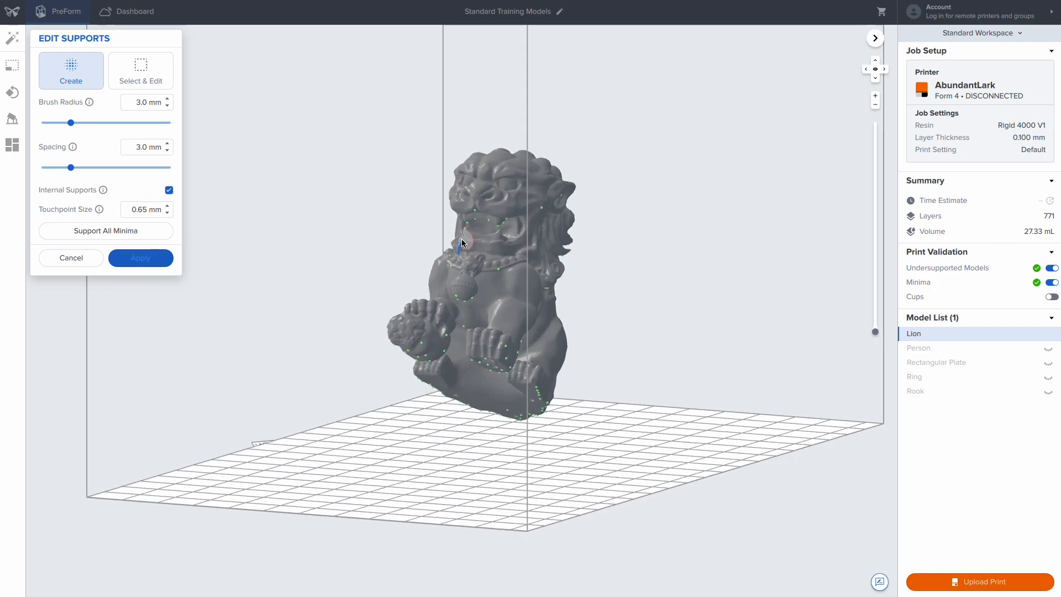
{"action": "middle_click_drag", "start_coordinate": [466, 267], "coordinate": [404, 270]}
{"action": "right_click_drag", "start_coordinate": [435, 247], "coordinate": [426, 207]}
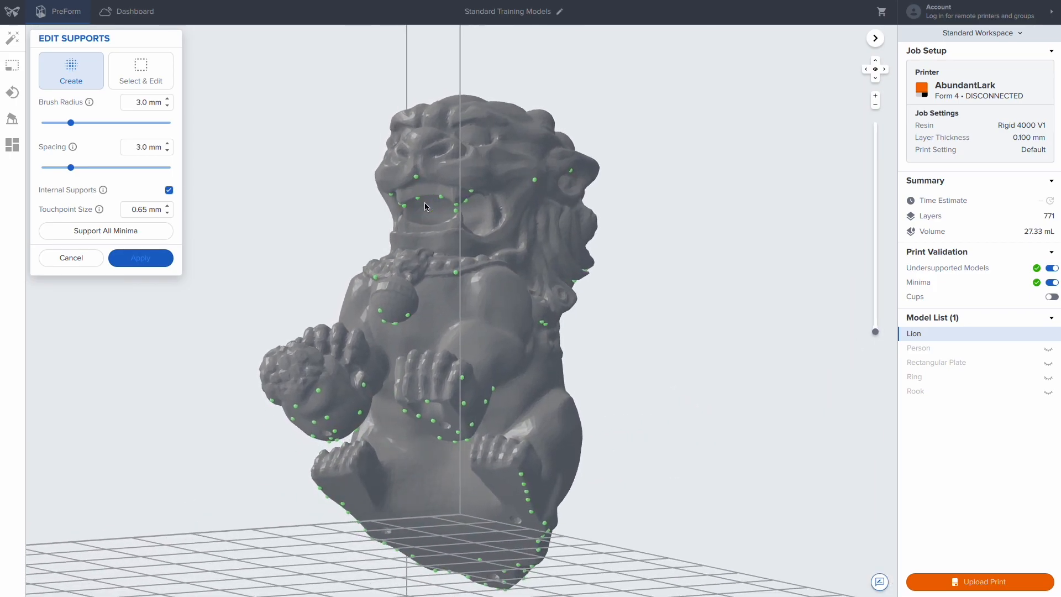
- Use Select & Edit to brush over the support touchpoints around the Lion's mouth and cheek
{"action": "left_click", "coordinate": [141, 70]}
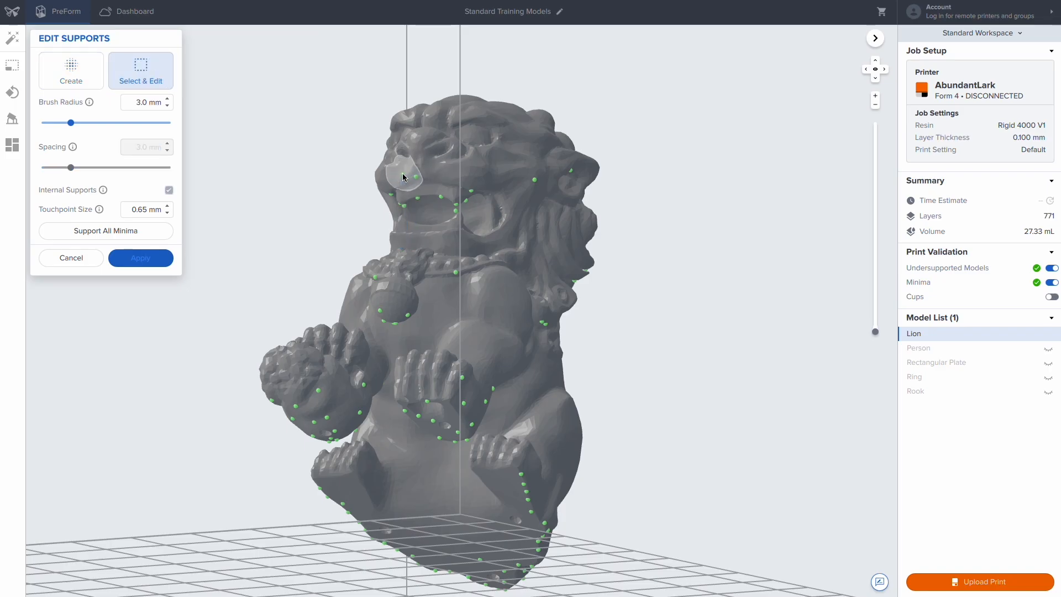
{"action": "left_click_drag", "start_coordinate": [421, 210], "coordinate": [400, 196]}
{"action": "left_click_drag", "start_coordinate": [467, 201], "coordinate": [496, 181]}
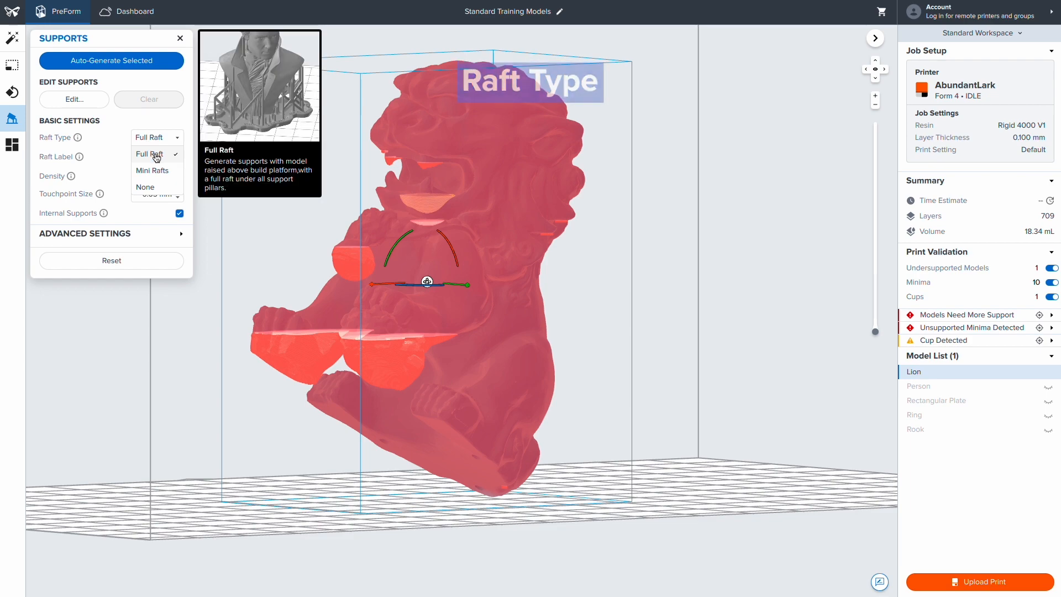
- Select the Rook and move it across the build platform towards the middle
{"action": "mouse_move", "coordinate": [159, 171]}
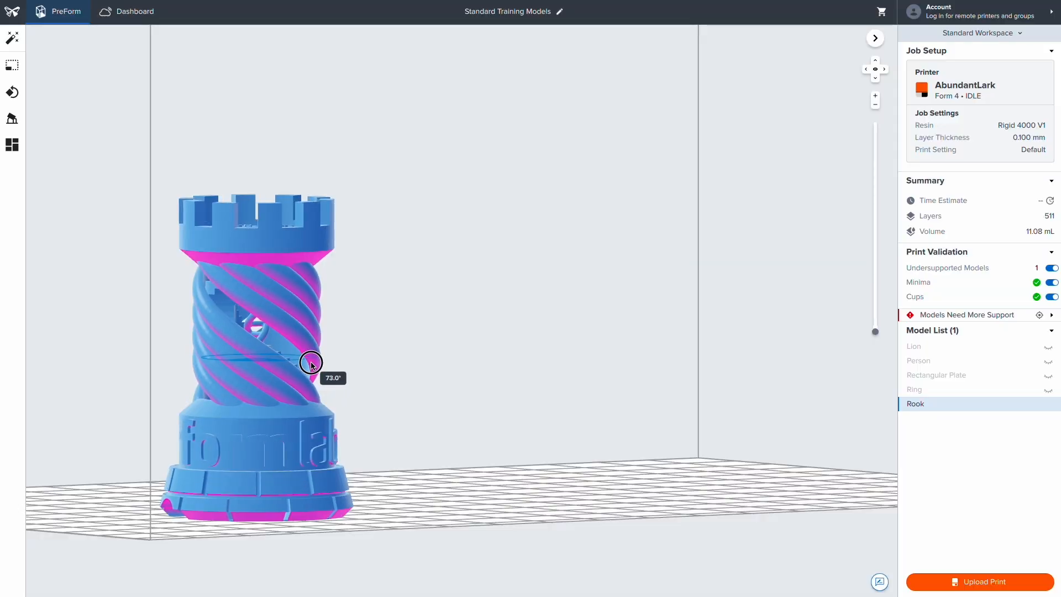
{"action": "left_click", "coordinate": [256, 354]}
{"action": "left_click_drag", "start_coordinate": [202, 360], "coordinate": [431, 348]}
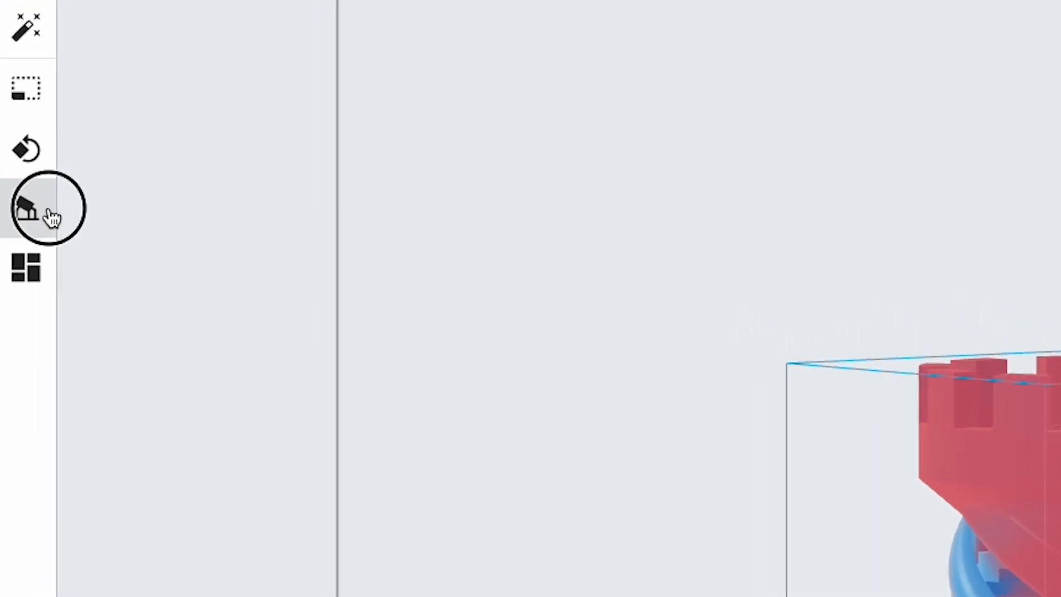
- Set the Rook's raft type to None and auto-generate its supports
{"action": "left_click", "coordinate": [12, 118]}
{"action": "left_click", "coordinate": [363, 253]}
{"action": "left_click", "coordinate": [332, 365]}
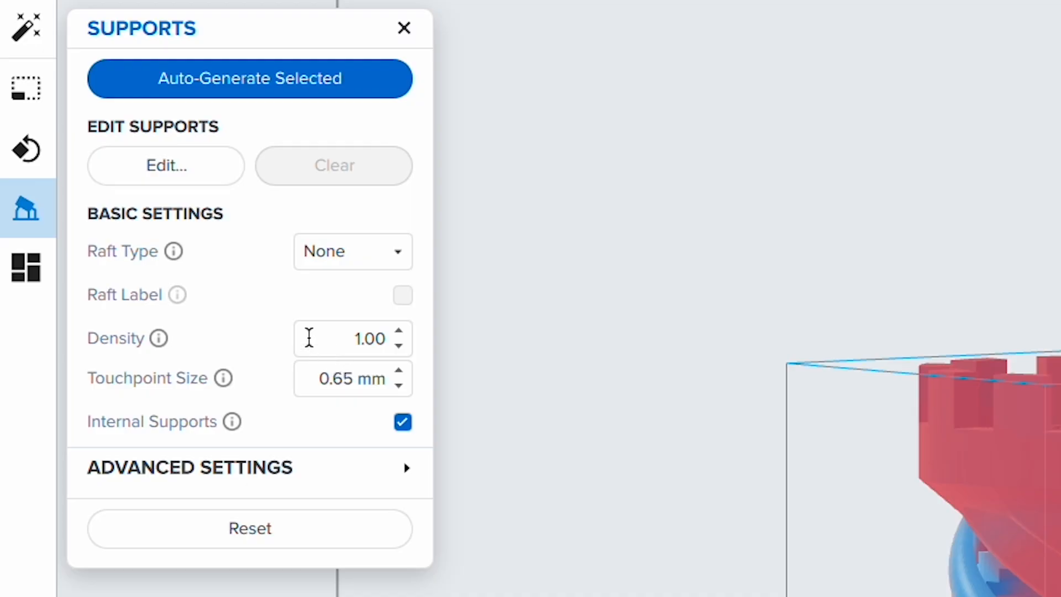
{"action": "left_click", "coordinate": [275, 78]}
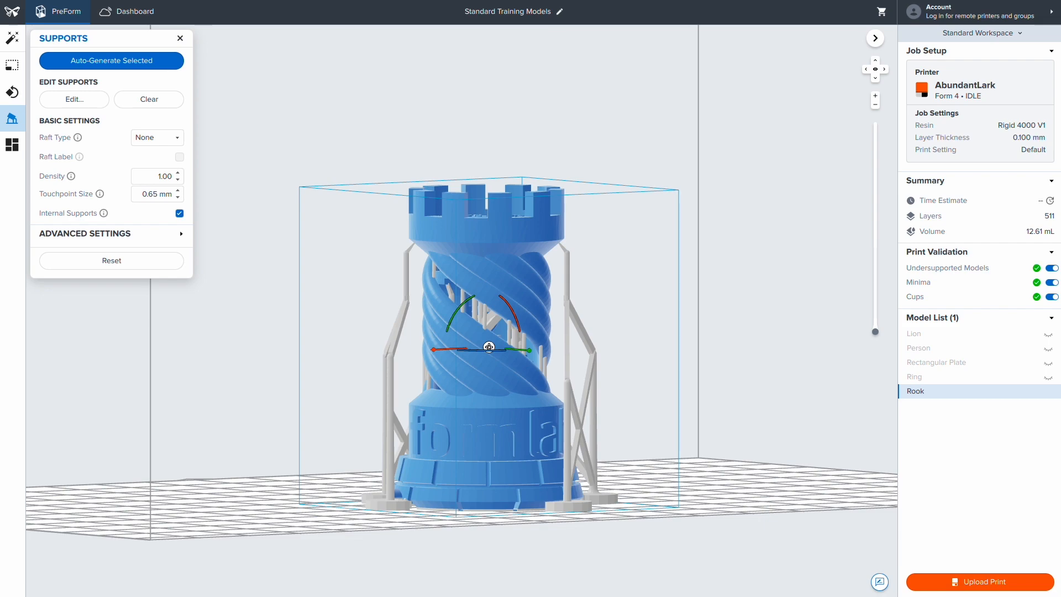
{"action": "right_click_drag", "start_coordinate": [339, 295], "coordinate": [606, 344]}
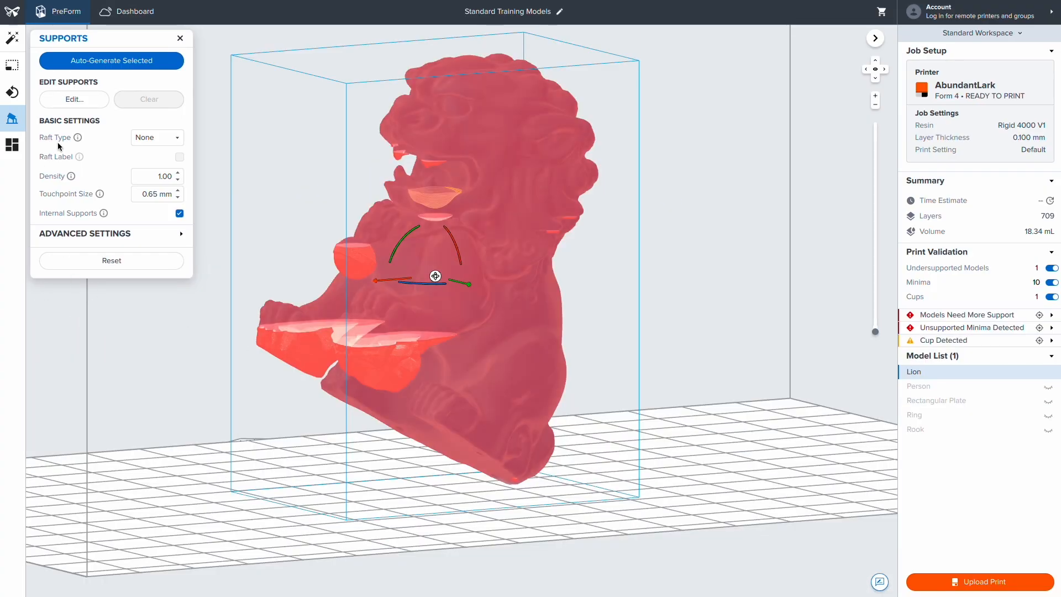
- Set the Lion's raft type to Mini Rafts, auto-generate its supports, and inspect the separate rafts
{"action": "left_click", "coordinate": [143, 145]}
{"action": "left_click", "coordinate": [146, 161]}
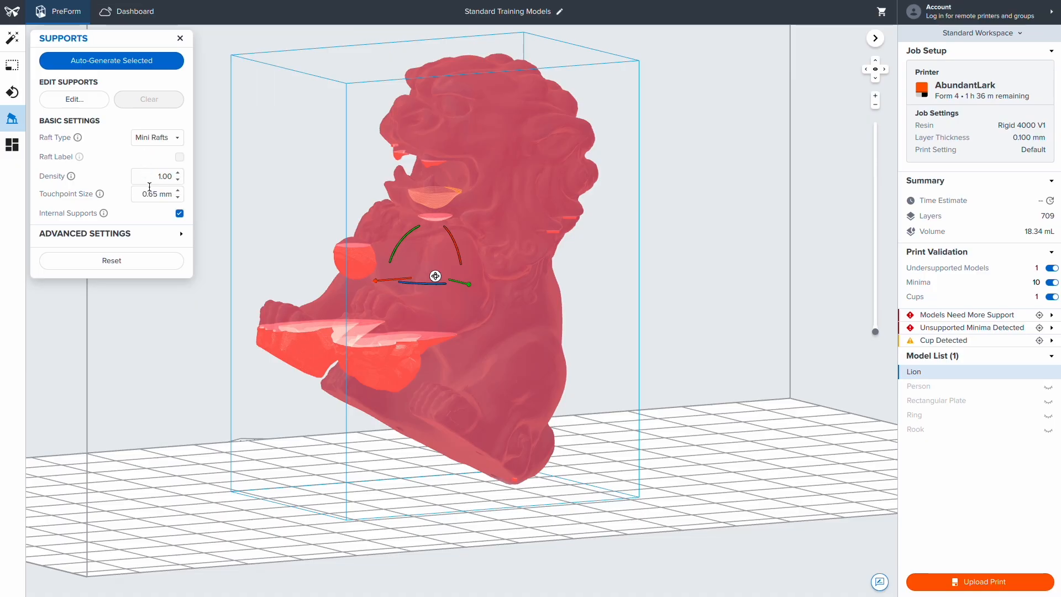
{"action": "left_click", "coordinate": [90, 59]}
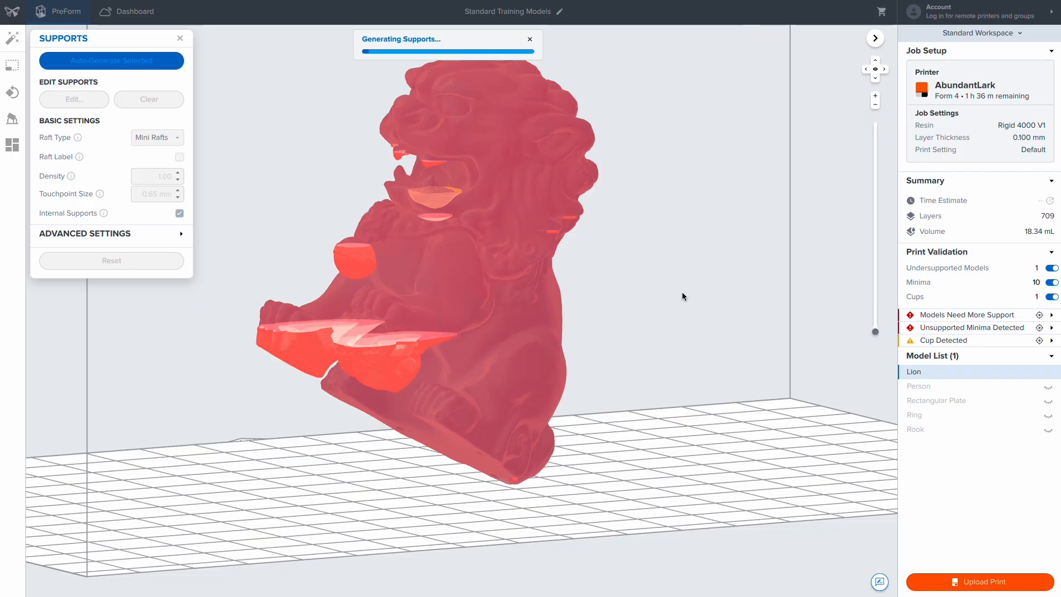
{"action": "right_click_drag", "start_coordinate": [681, 301], "coordinate": [655, 419]}
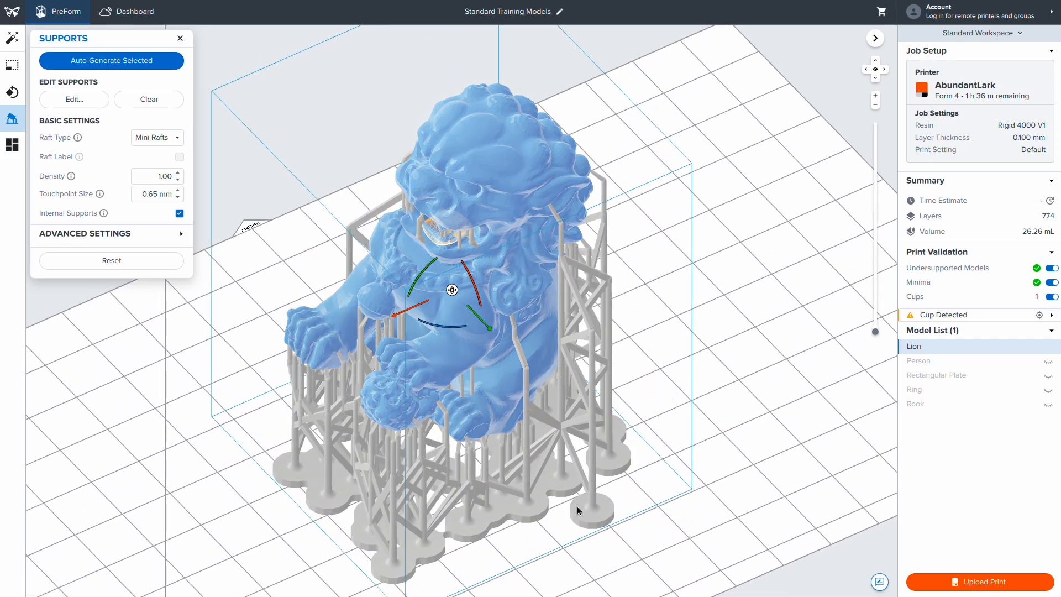
{"action": "right_click_drag", "start_coordinate": [678, 458], "coordinate": [680, 370]}
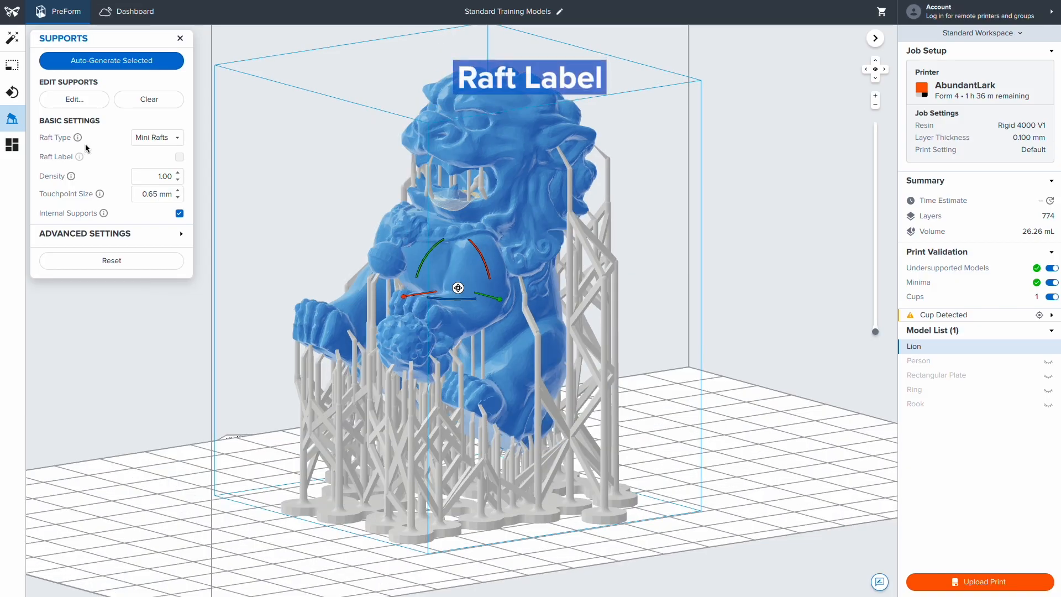
- Set the Lion's raft type to Full Raft and inspect the raft labels of the Person and the Lion
{"action": "left_click", "coordinate": [147, 138]}
{"action": "left_click", "coordinate": [146, 154]}
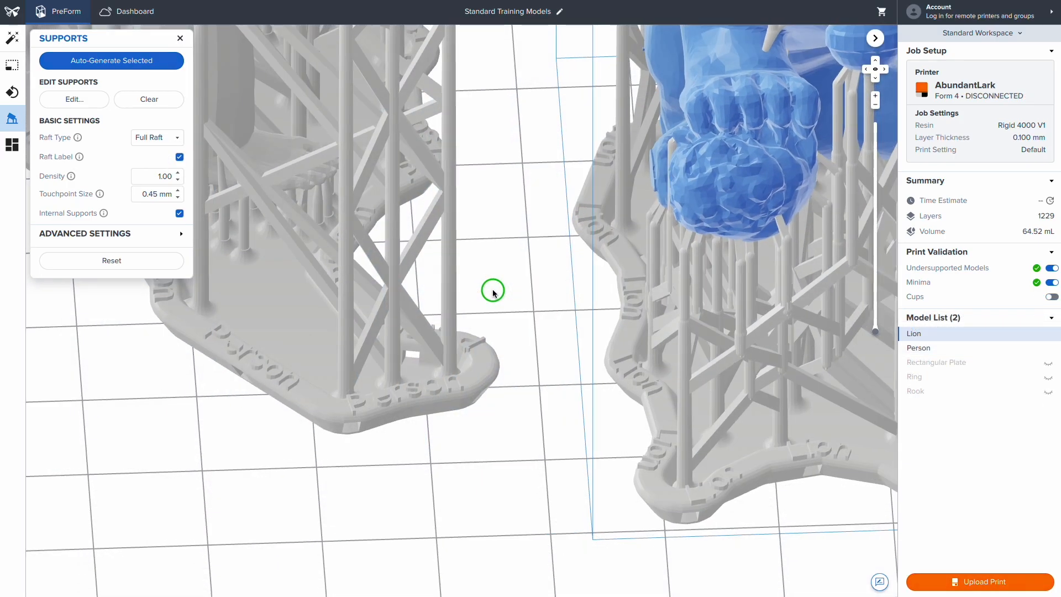
{"action": "right_click_drag", "start_coordinate": [492, 289], "coordinate": [528, 277]}
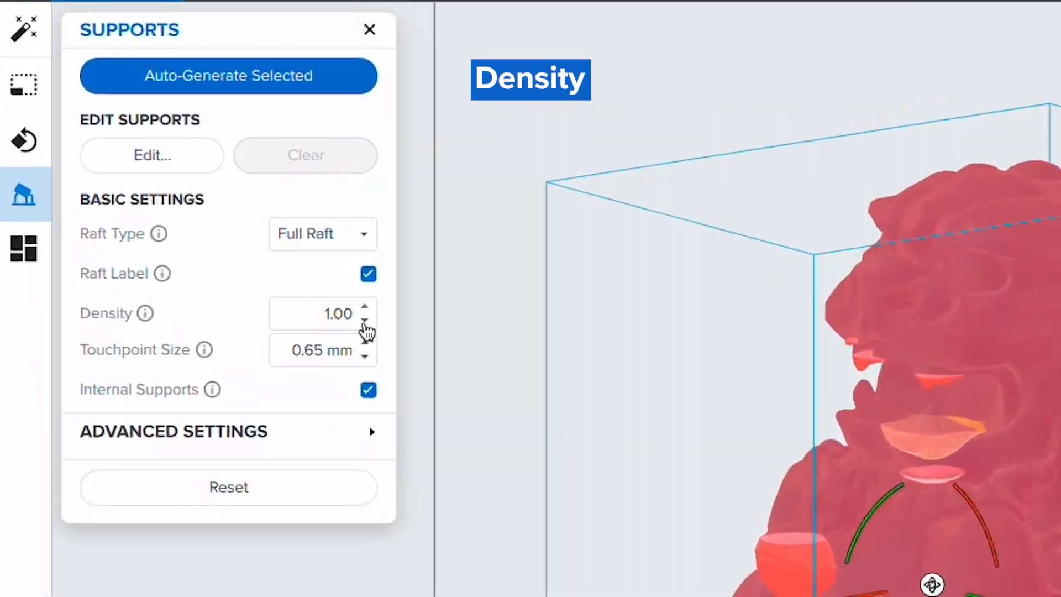
- Lower the support density to 0.80 and auto-generate the Lion's supports
{"action": "left_click", "coordinate": [365, 322]}
{"action": "left_click", "coordinate": [398, 346]}
{"action": "left_click", "coordinate": [399, 347]}
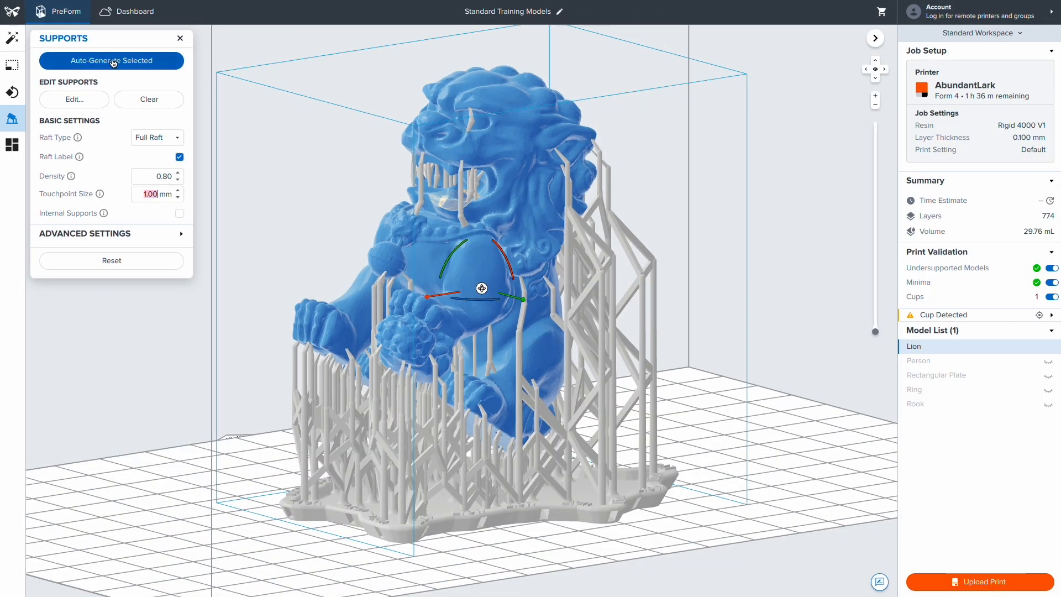
{"action": "left_click", "coordinate": [112, 61]}
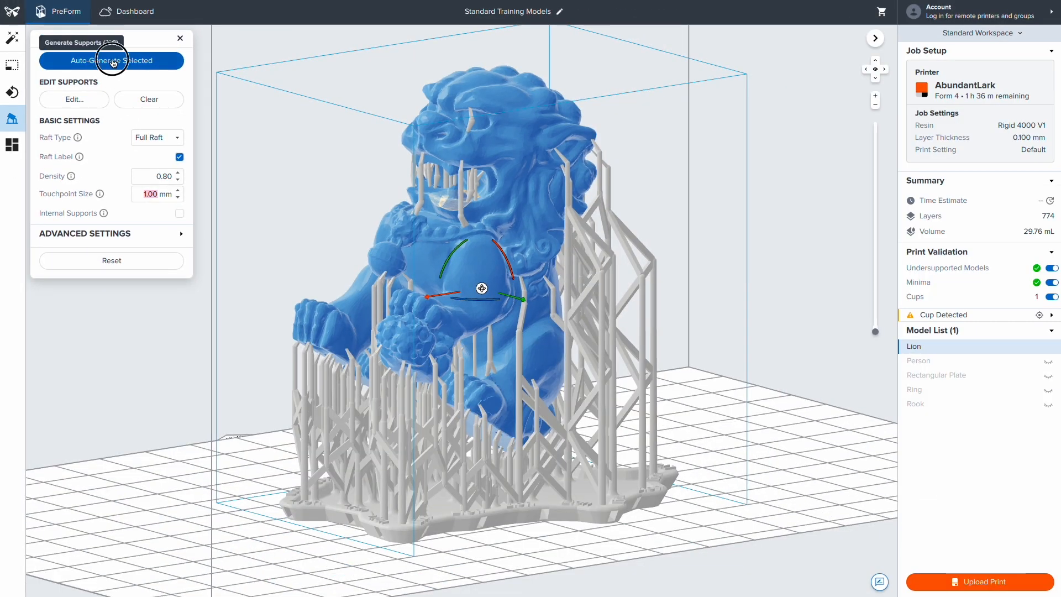
- Lower the Lion's support density to 0.70
{"action": "left_click", "coordinate": [177, 172]}
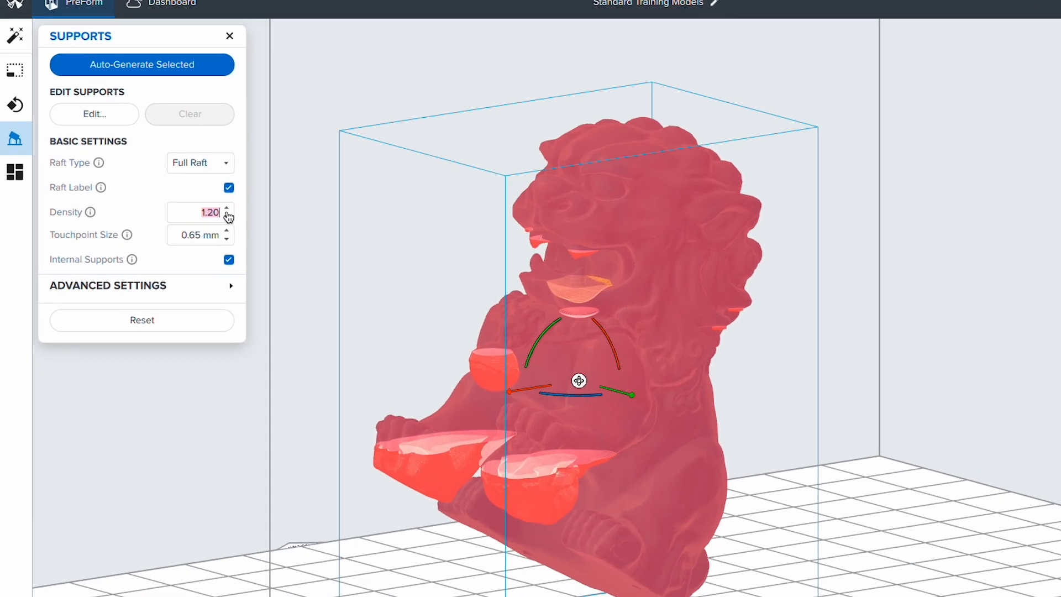
{"action": "left_click", "coordinate": [177, 180]}
{"action": "left_click", "coordinate": [177, 180]}
{"action": "left_click", "coordinate": [177, 180]}
{"action": "left_click", "coordinate": [177, 180]}
{"action": "left_click", "coordinate": [178, 179]}
{"action": "left_click", "coordinate": [177, 180]}
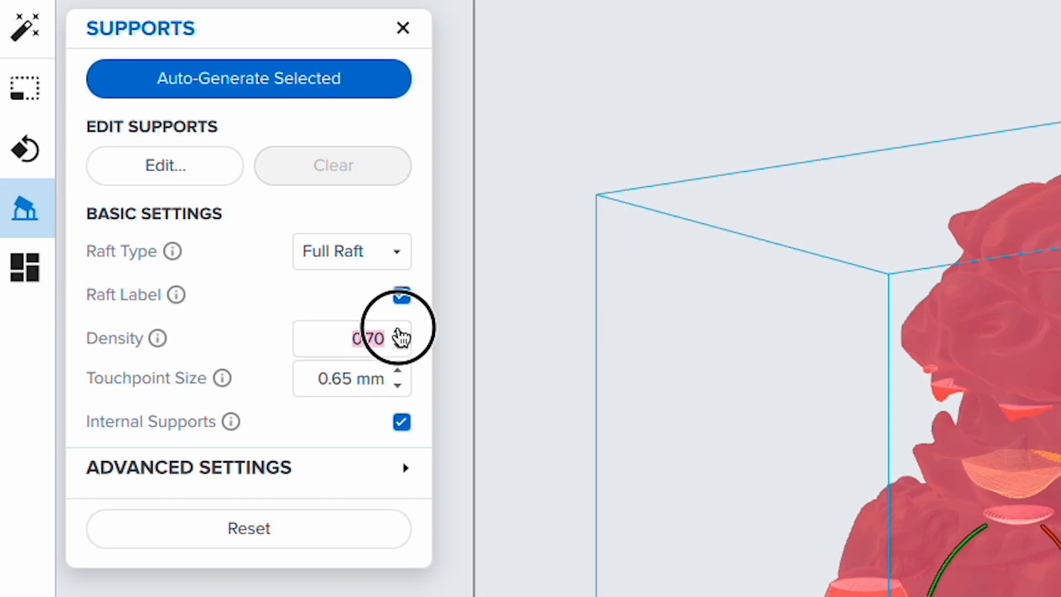
- Raise the Lion's support density to 1.20
{"action": "left_click", "coordinate": [397, 331]}
{"action": "left_click", "coordinate": [397, 330]}
{"action": "left_click", "coordinate": [398, 331]}
{"action": "left_click", "coordinate": [398, 332]}
{"action": "left_click", "coordinate": [399, 344]}
{"action": "left_click", "coordinate": [401, 329]}
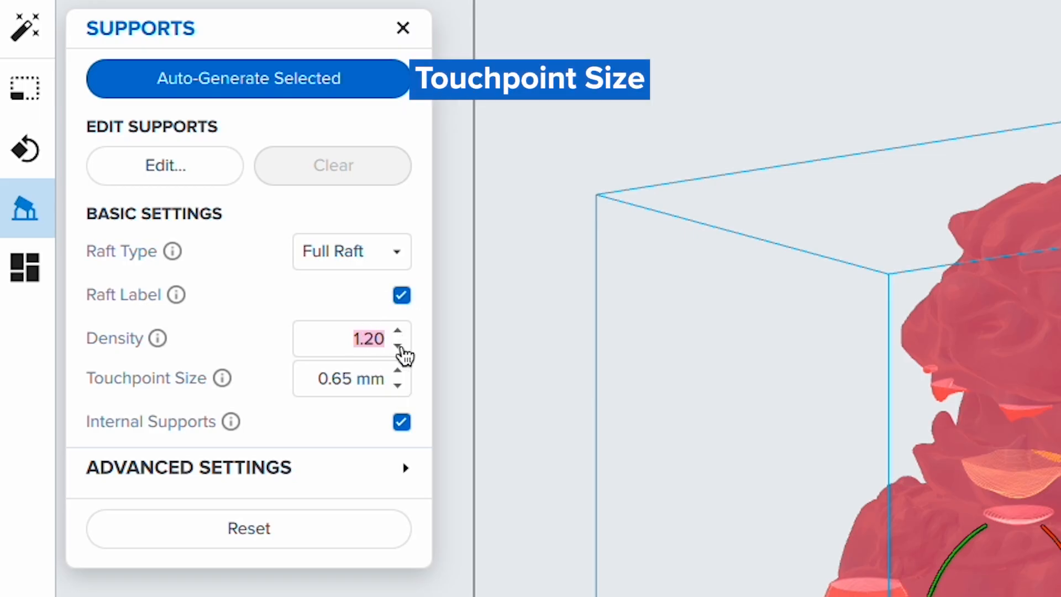
- Reduce the Lion's support touchpoint size to 0.25 mm
{"action": "left_click", "coordinate": [399, 370]}
{"action": "left_click", "coordinate": [398, 385]}
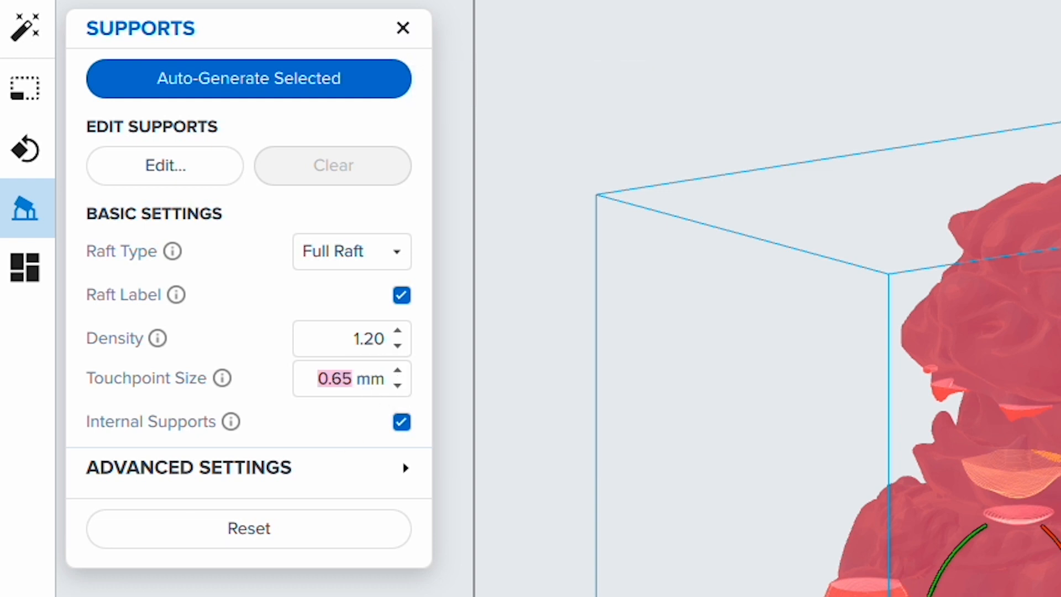
{"action": "left_click", "coordinate": [397, 387]}
{"action": "left_click", "coordinate": [398, 386]}
{"action": "left_click", "coordinate": [398, 386]}
{"action": "left_click", "coordinate": [398, 387]}
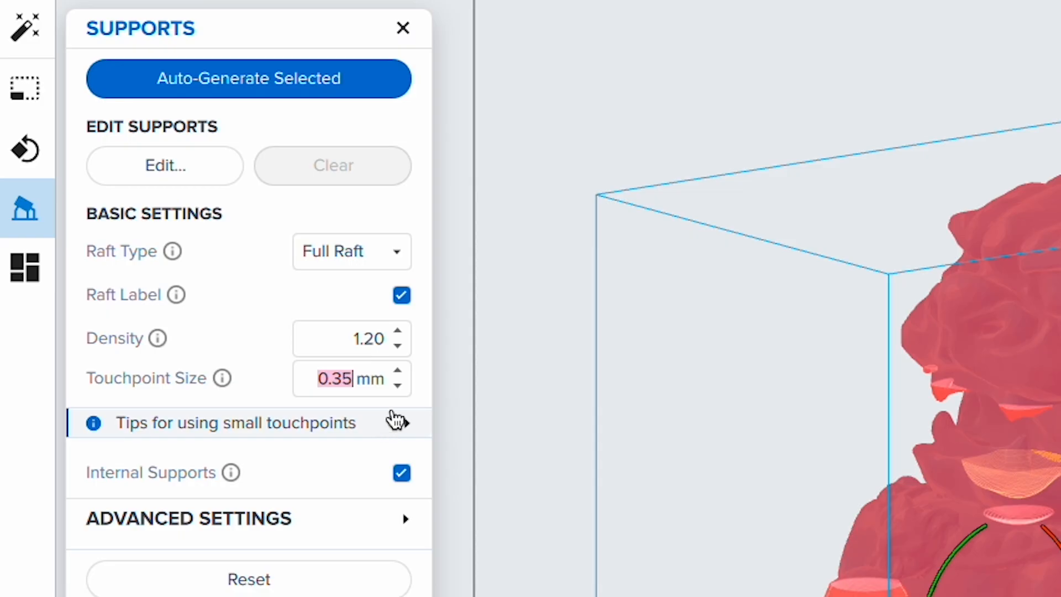
{"action": "left_click", "coordinate": [398, 386]}
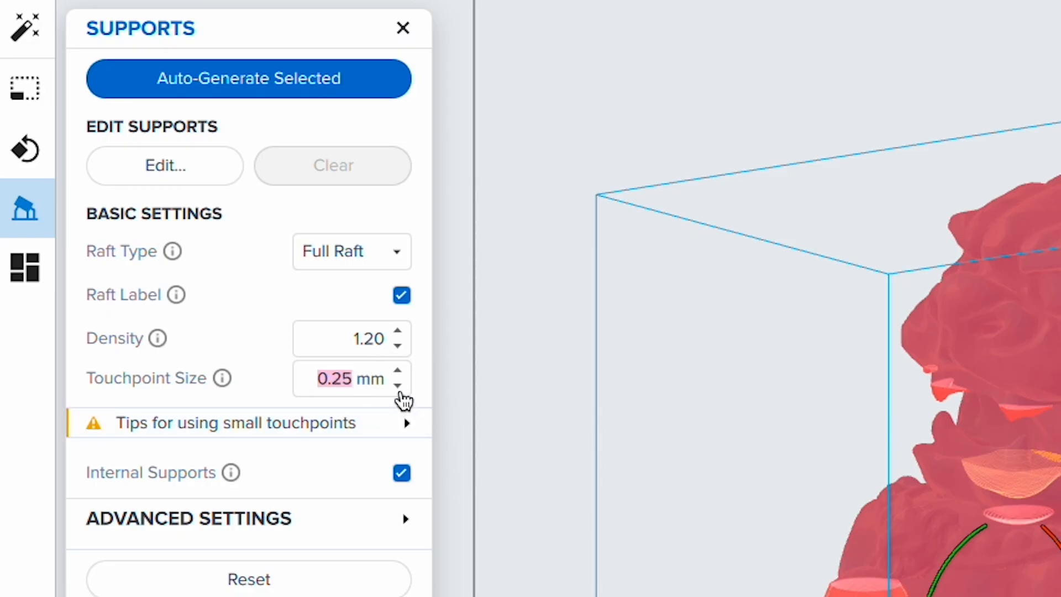
{"action": "left_click", "coordinate": [398, 388]}
- Increase the Lion's support touchpoint size to 0.85 mm
{"action": "left_click", "coordinate": [399, 378]}
{"action": "left_click", "coordinate": [399, 378]}
{"action": "left_click", "coordinate": [400, 378]}
{"action": "left_click", "coordinate": [400, 378]}
{"action": "left_click", "coordinate": [400, 378]}
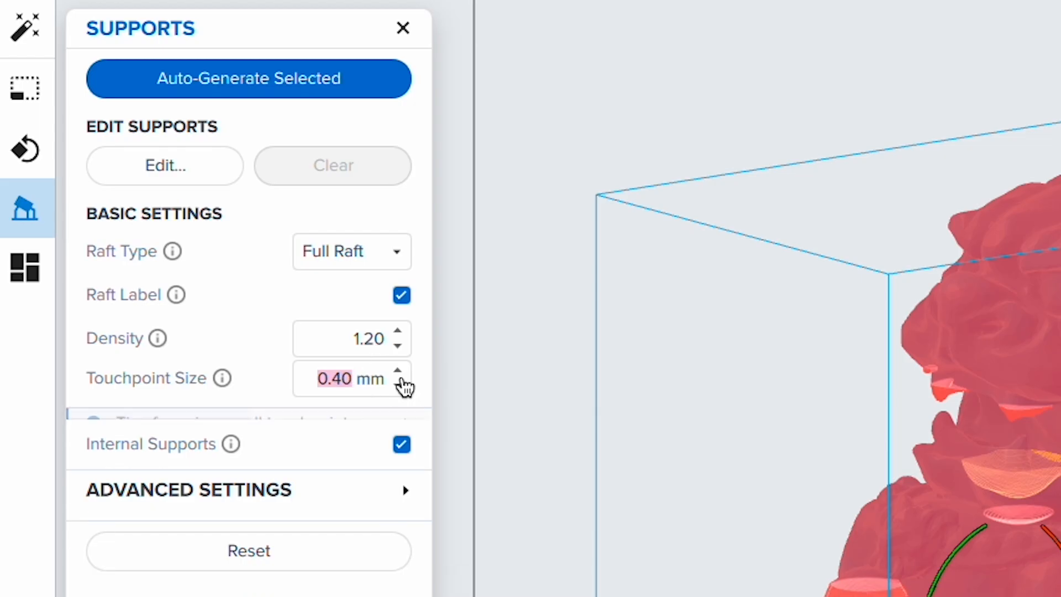
{"action": "left_click", "coordinate": [400, 378]}
{"action": "left_click", "coordinate": [400, 378]}
{"action": "left_click", "coordinate": [400, 378]}
{"action": "left_click", "coordinate": [400, 378]}
{"action": "left_click", "coordinate": [400, 378]}
{"action": "left_click", "coordinate": [399, 378]}
{"action": "left_click", "coordinate": [400, 378]}
{"action": "left_click", "coordinate": [400, 378]}
{"action": "left_click", "coordinate": [400, 378]}
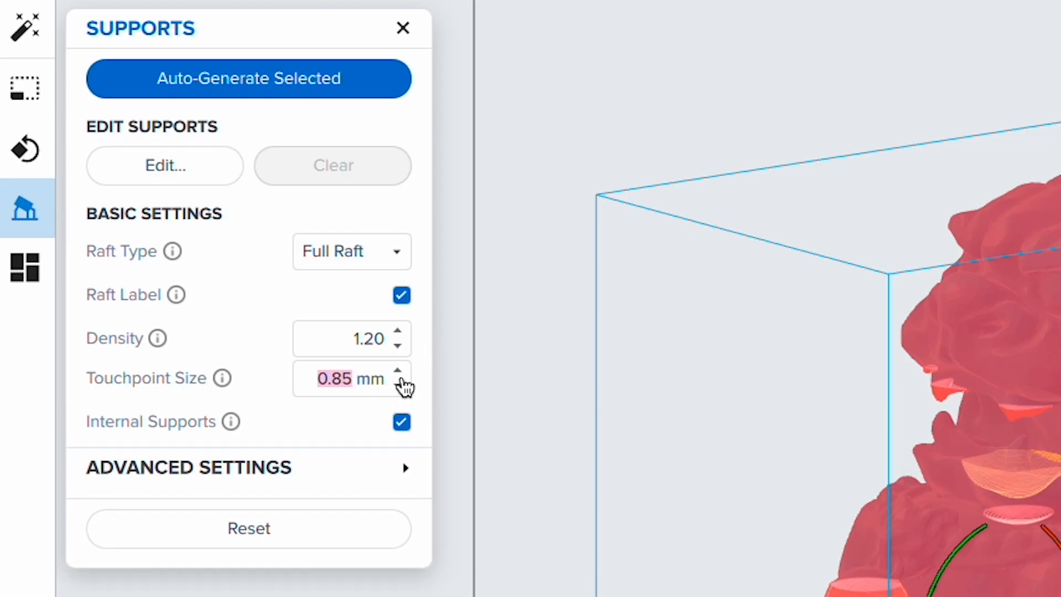
- Set the touchpoint size to 0.50 mm and auto-generate the Lion's supports
{"action": "left_click", "coordinate": [398, 386]}
{"action": "left_click", "coordinate": [399, 385]}
{"action": "left_click", "coordinate": [399, 385]}
{"action": "left_click", "coordinate": [398, 386]}
{"action": "left_click", "coordinate": [270, 88]}
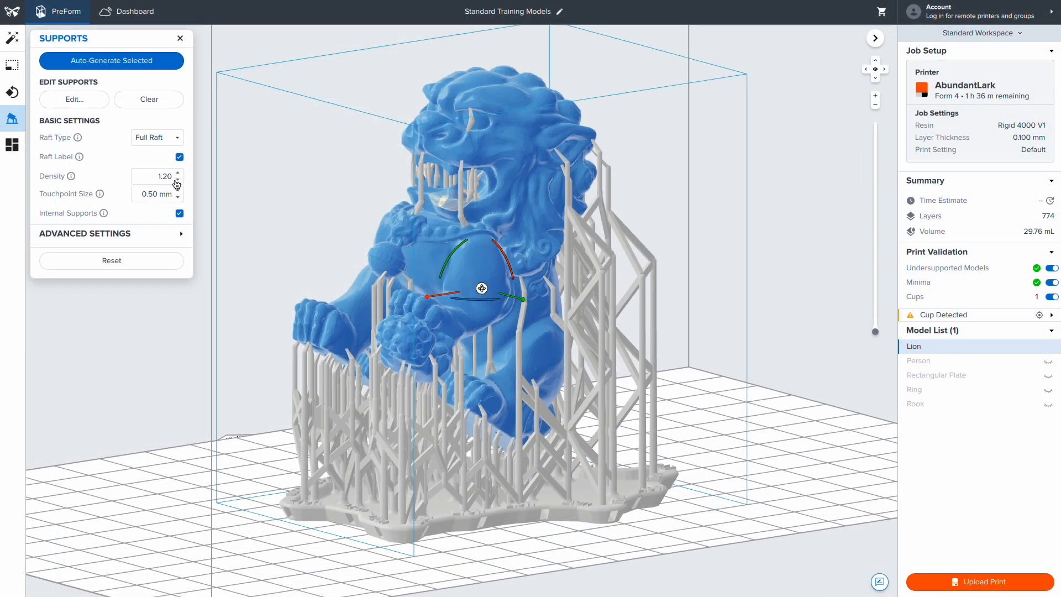
- Regenerate the Lion's supports with density 0.80, touchpoint size 1.00 mm and internal supports disabled
{"action": "left_click", "coordinate": [177, 180]}
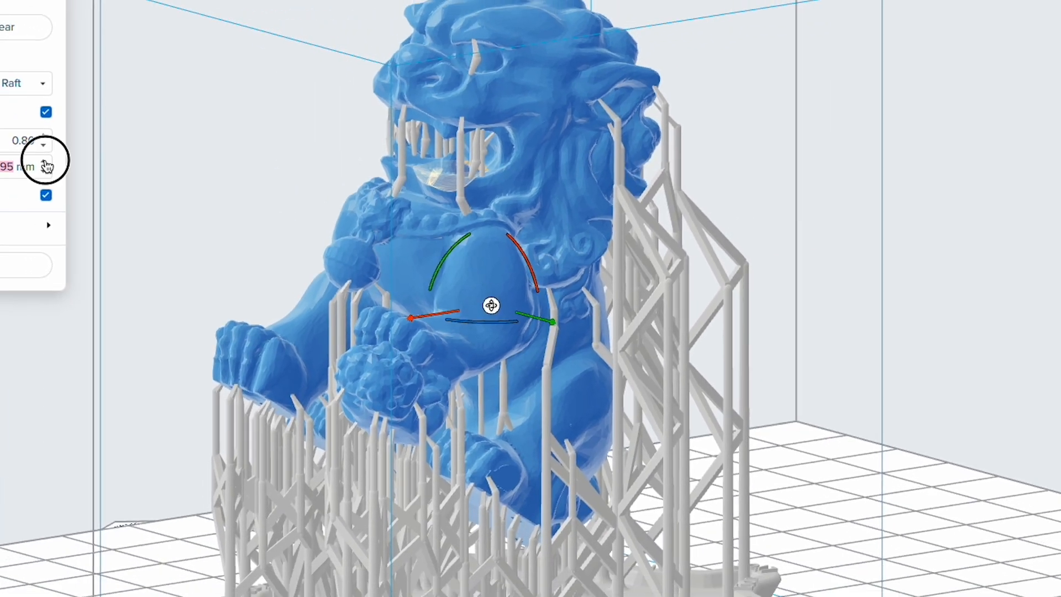
{"action": "left_click", "coordinate": [46, 163]}
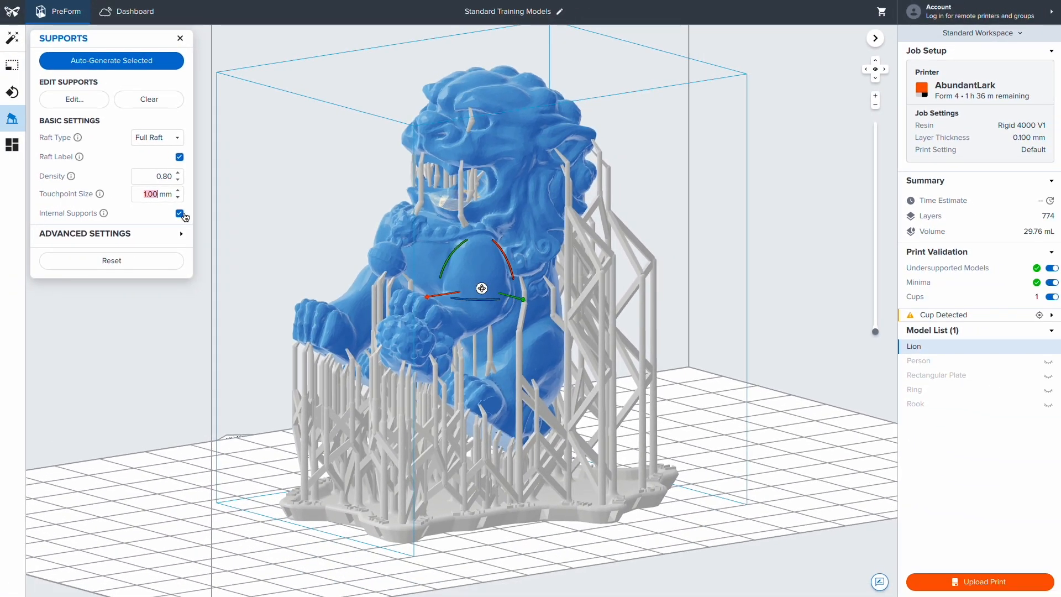
{"action": "left_click", "coordinate": [112, 62]}
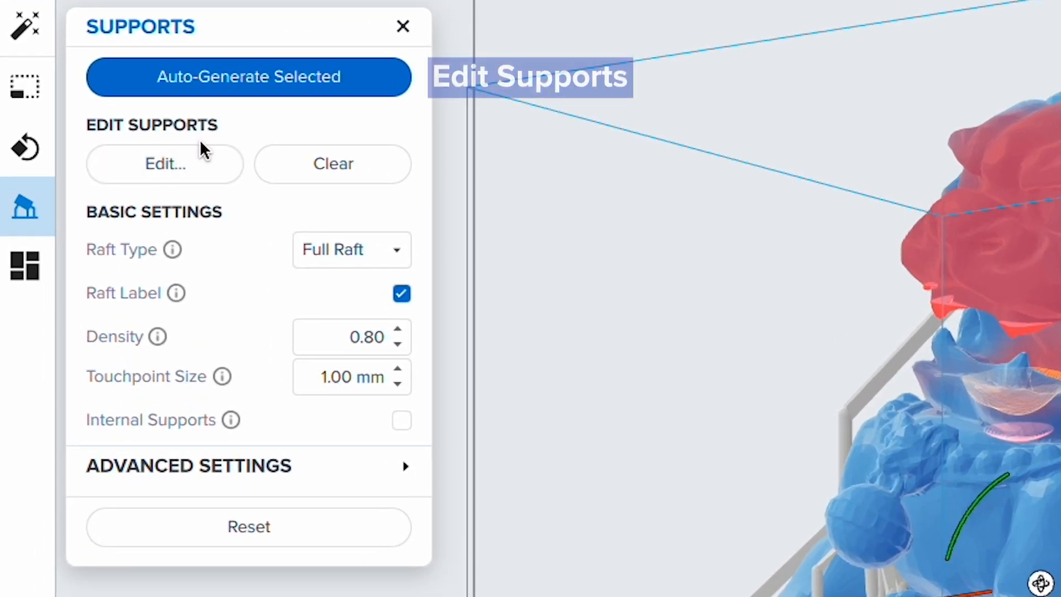
- Open the Lion's supports for editing and brush new touchpoints along its upper jaw with a 3.0 mm brush radius
{"action": "left_click", "coordinate": [203, 160]}
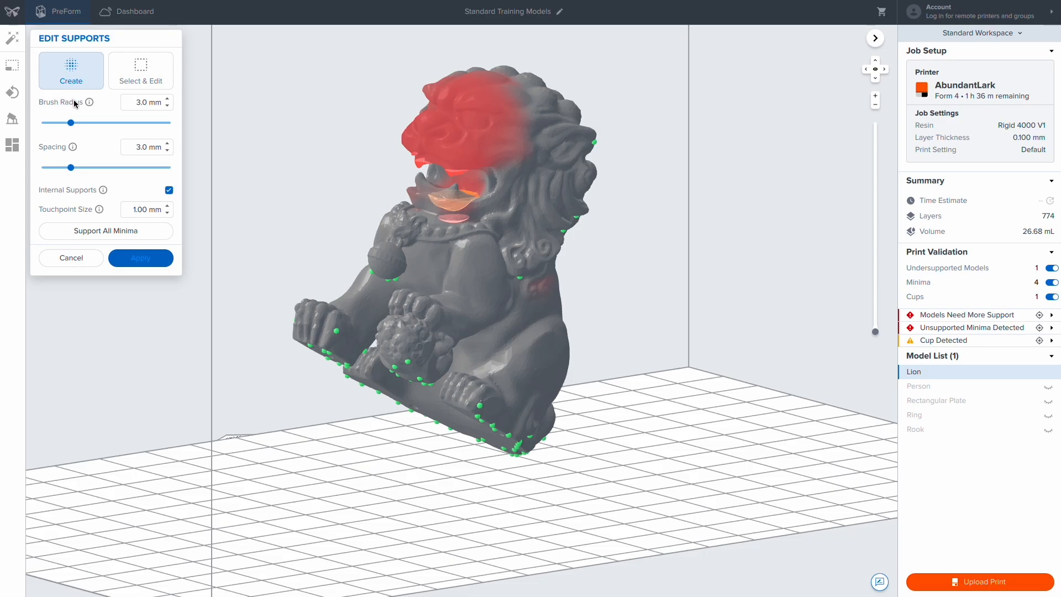
{"action": "mouse_move", "coordinate": [72, 124]}
{"action": "left_mouse_down"}
{"action": "mouse_move", "coordinate": [109, 125]}
{"action": "mouse_move", "coordinate": [72, 127]}
{"action": "left_mouse_up"}
{"action": "left_click", "coordinate": [452, 147]}
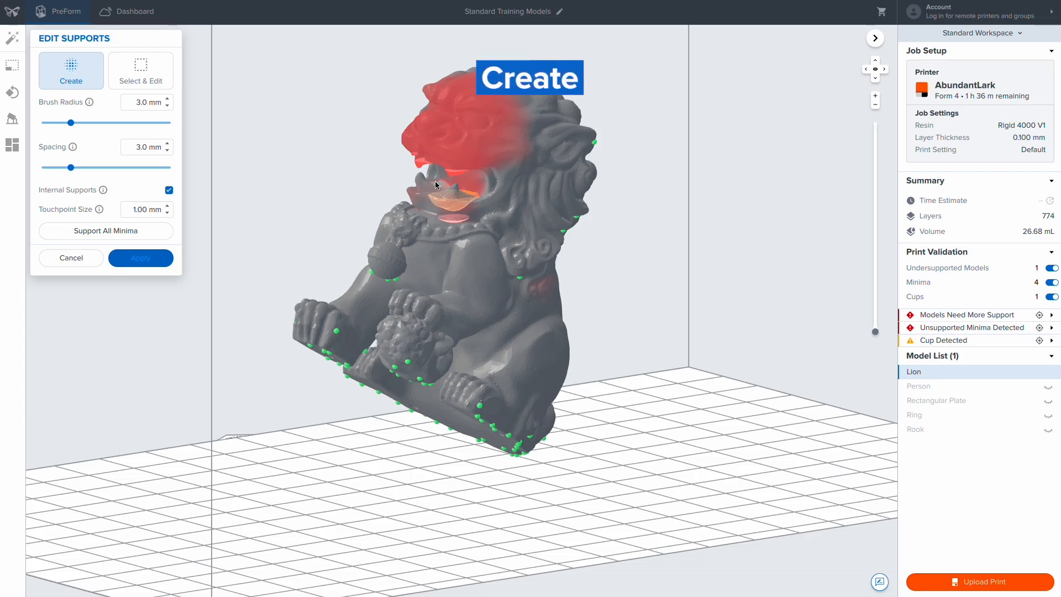
{"action": "left_click_drag", "start_coordinate": [409, 137], "coordinate": [499, 149]}
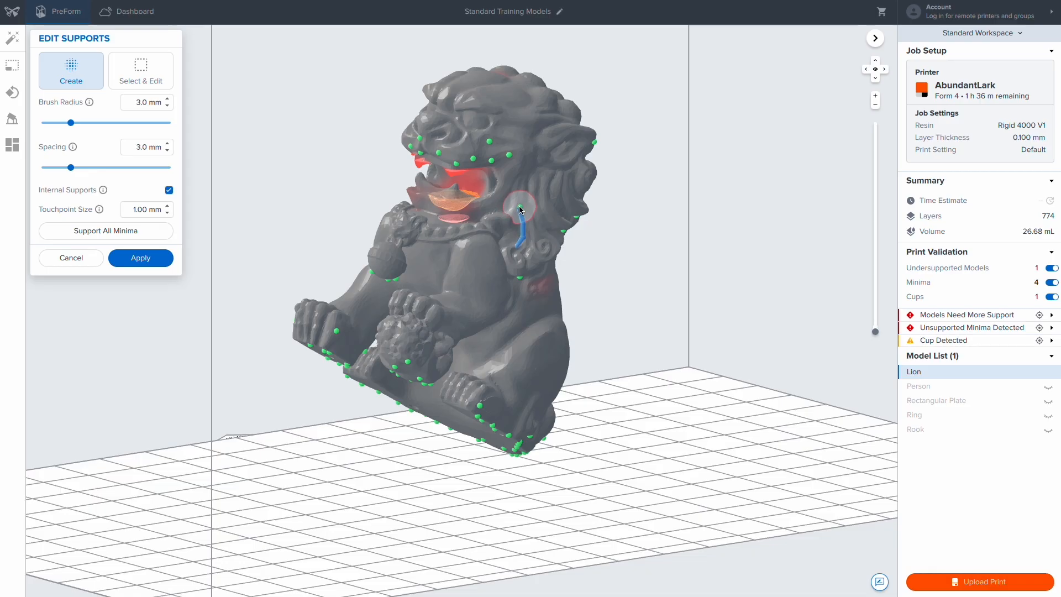
- Undo the brushed touchpoints on the Lion's jaw and set the brush radius to 6.0 mm
{"action": "key", "text": "ctrl+z"}
{"action": "left_click_drag", "start_coordinate": [70, 121], "coordinate": [127, 125]}
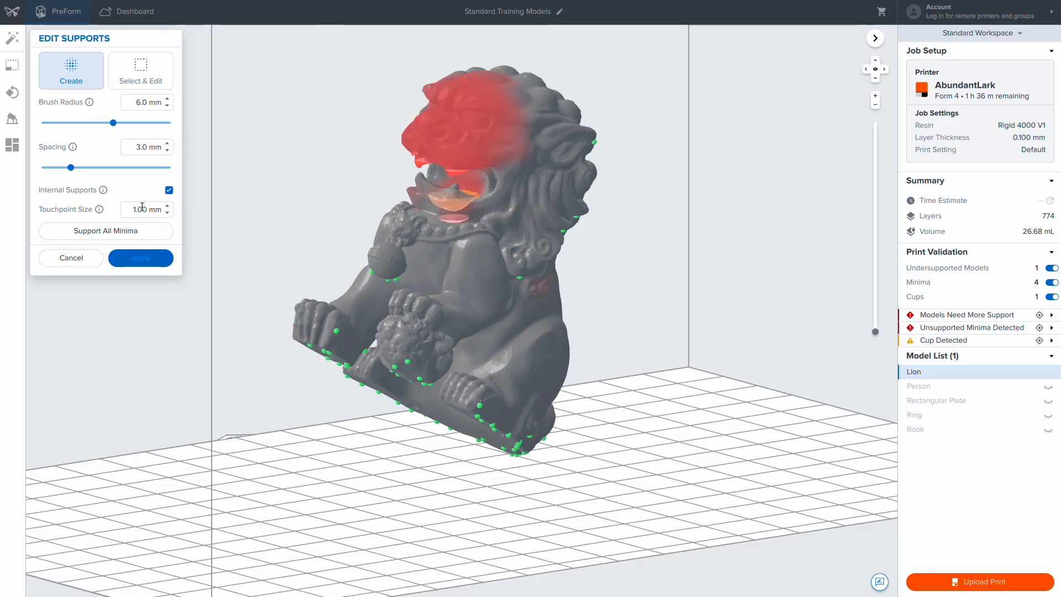
- Set the touchpoint spacing to 6.0 mm and brush new touchpoints across the Lion's face
{"action": "left_click_drag", "start_coordinate": [85, 169], "coordinate": [113, 167]}
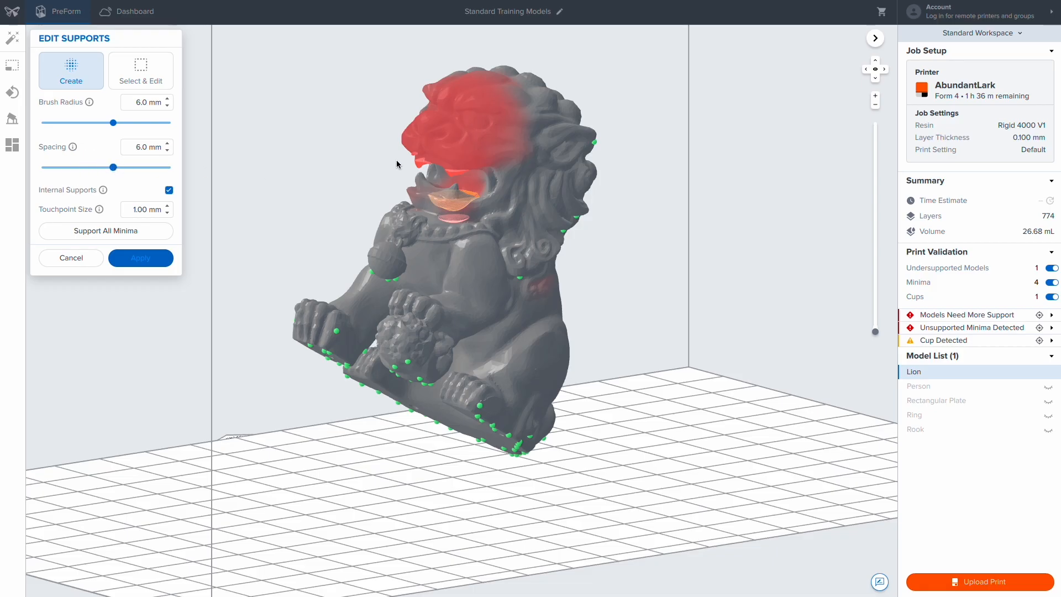
{"action": "left_click_drag", "start_coordinate": [420, 137], "coordinate": [635, 146]}
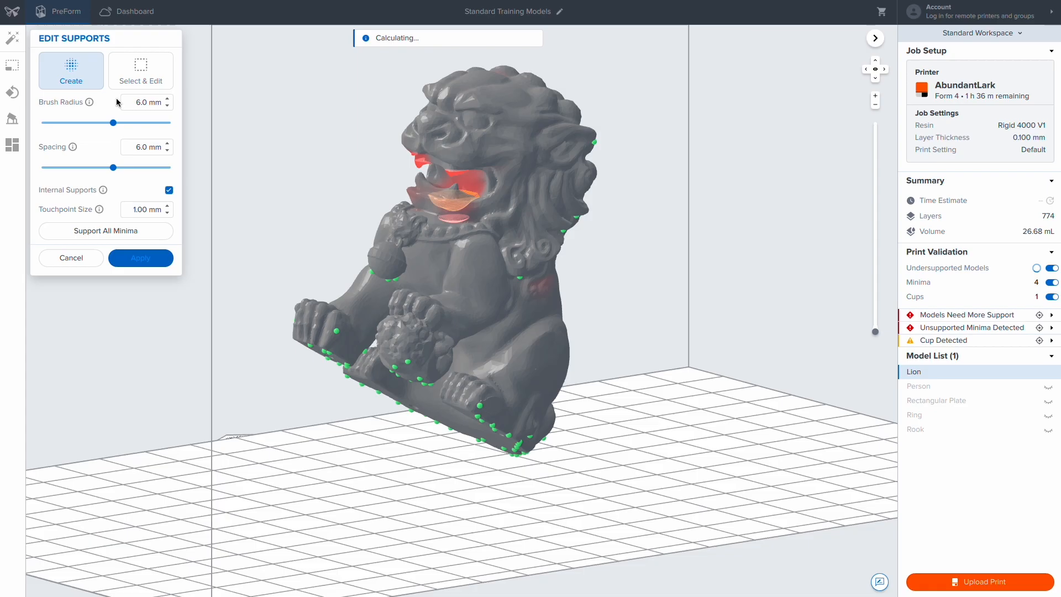
- Select the touchpoints around the Lion's front paws for editing, try deleting them and undo the deletion
{"action": "left_click", "coordinate": [122, 78]}
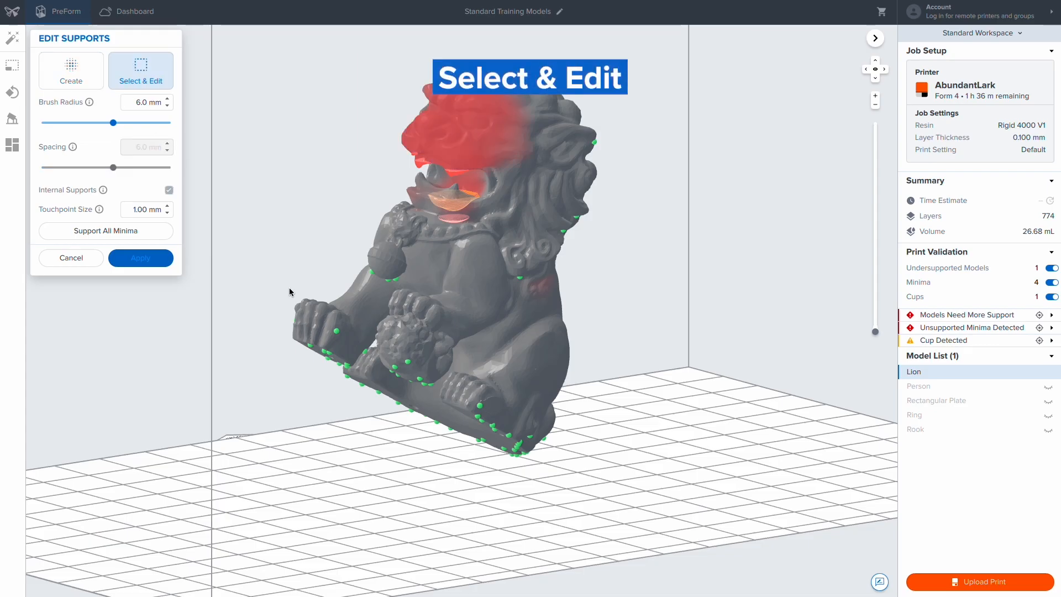
{"action": "mouse_move", "coordinate": [306, 310]}
{"action": "left_mouse_down"}
{"action": "mouse_move", "coordinate": [383, 385]}
{"action": "mouse_move", "coordinate": [438, 386]}
{"action": "mouse_move", "coordinate": [392, 359]}
{"action": "mouse_move", "coordinate": [426, 393]}
{"action": "mouse_move", "coordinate": [411, 363]}
{"action": "left_mouse_up"}
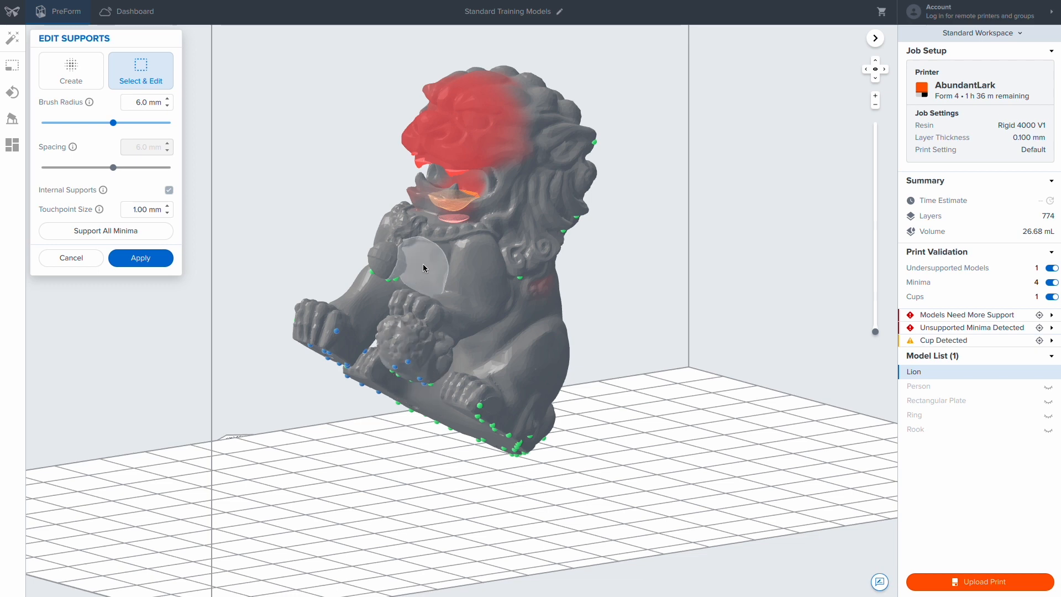
{"action": "key", "text": "Delete"}
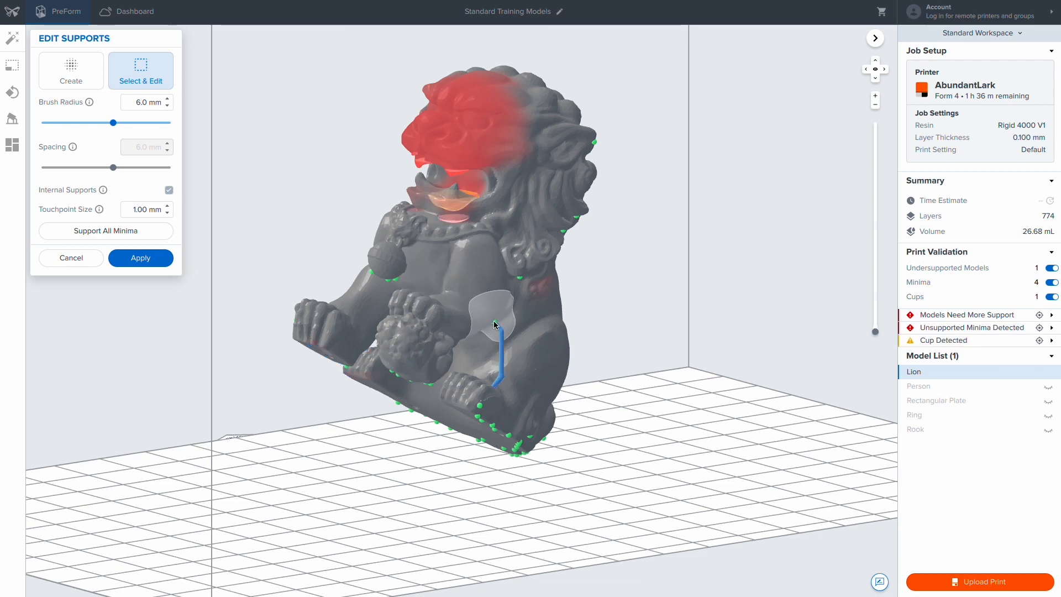
{"action": "key", "text": "ctrl+z"}
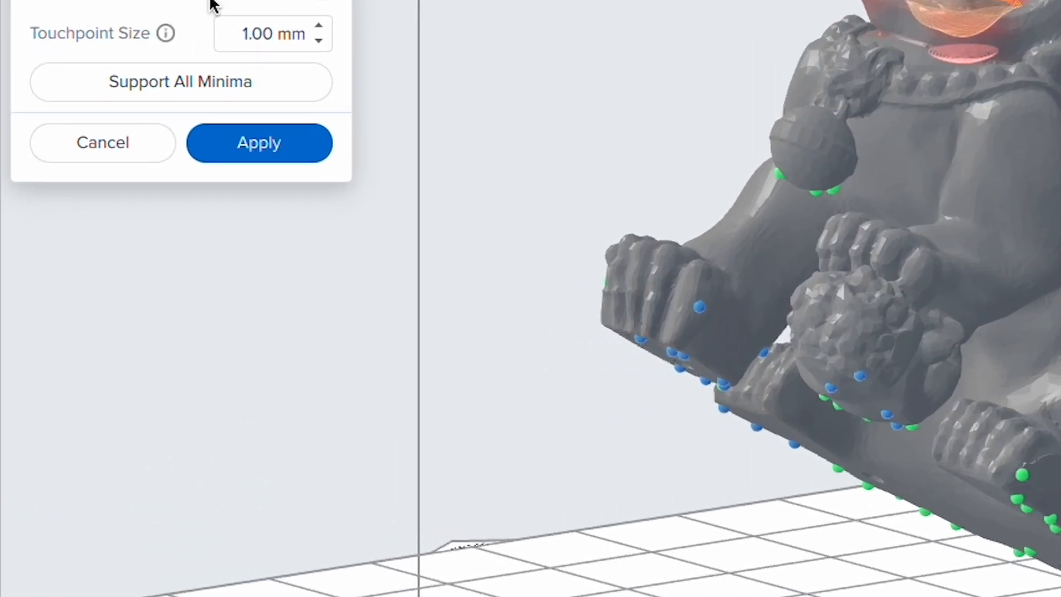
- Reduce the size of the selected paw touchpoints to 0.50 mm
{"action": "left_click", "coordinate": [319, 40]}
{"action": "left_click", "coordinate": [319, 41]}
{"action": "left_click", "coordinate": [319, 41]}
{"action": "left_click", "coordinate": [318, 41]}
{"action": "left_click", "coordinate": [319, 41]}
{"action": "left_click", "coordinate": [318, 41]}
{"action": "left_click", "coordinate": [318, 41]}
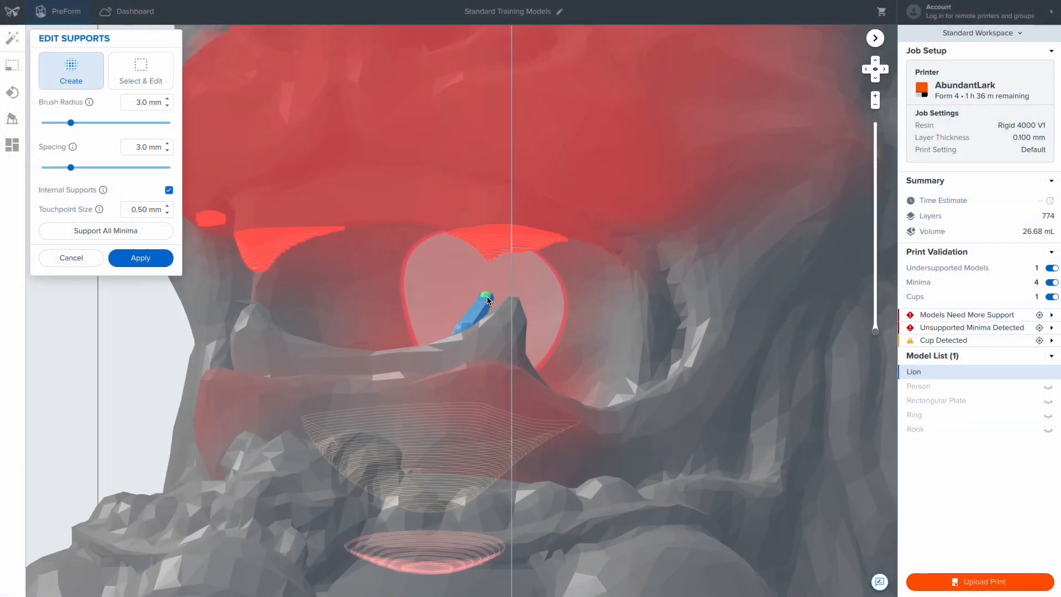
- Add individual 0.50 mm touchpoints to the unsupported minima on the Lion's upper jaw and teeth
{"action": "scroll", "coordinate": [489, 256], "scroll_direction": "up", "scroll_amount": 2}
{"action": "left_click", "coordinate": [488, 256]}
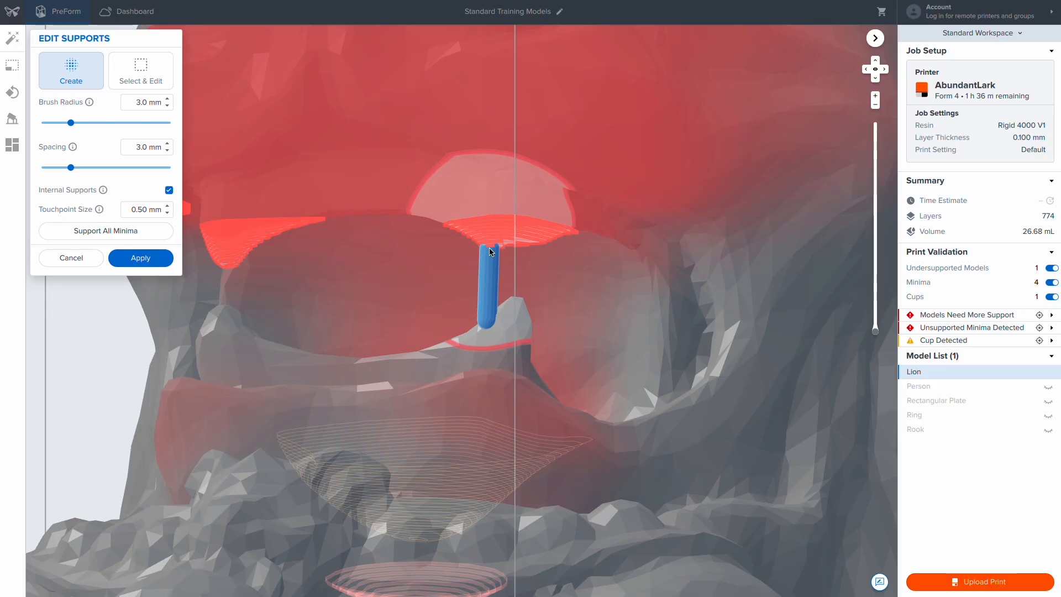
{"action": "left_click", "coordinate": [490, 252]}
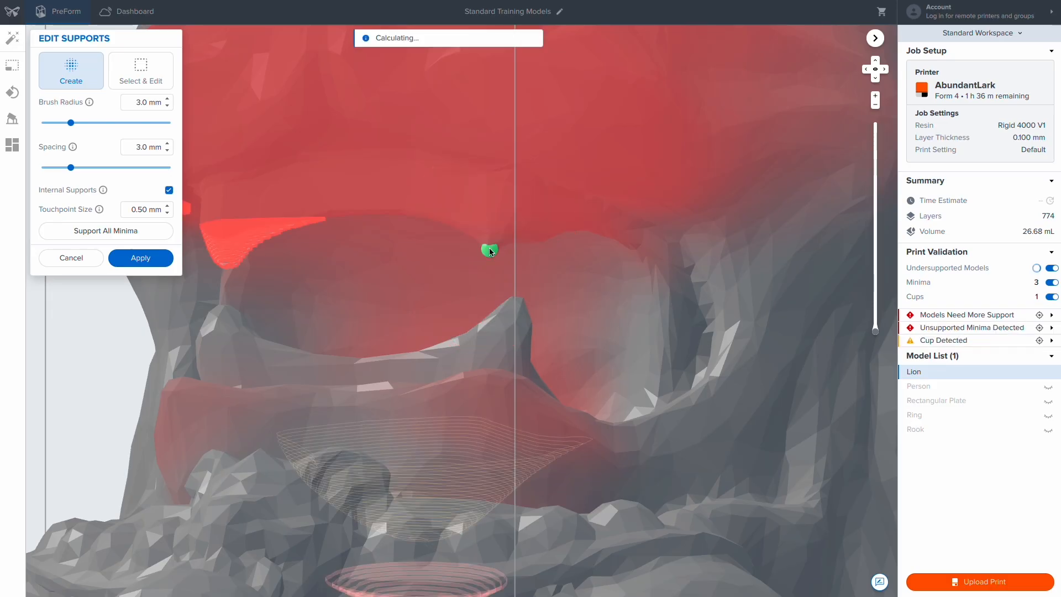
{"action": "left_click", "coordinate": [227, 265]}
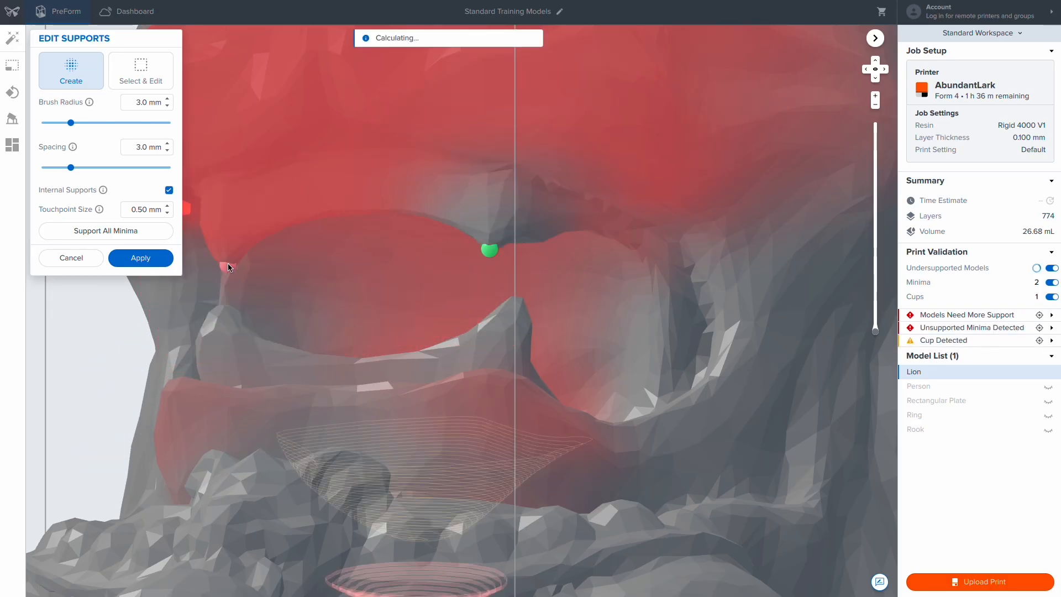
{"action": "middle_click_drag", "start_coordinate": [230, 241], "coordinate": [312, 253]}
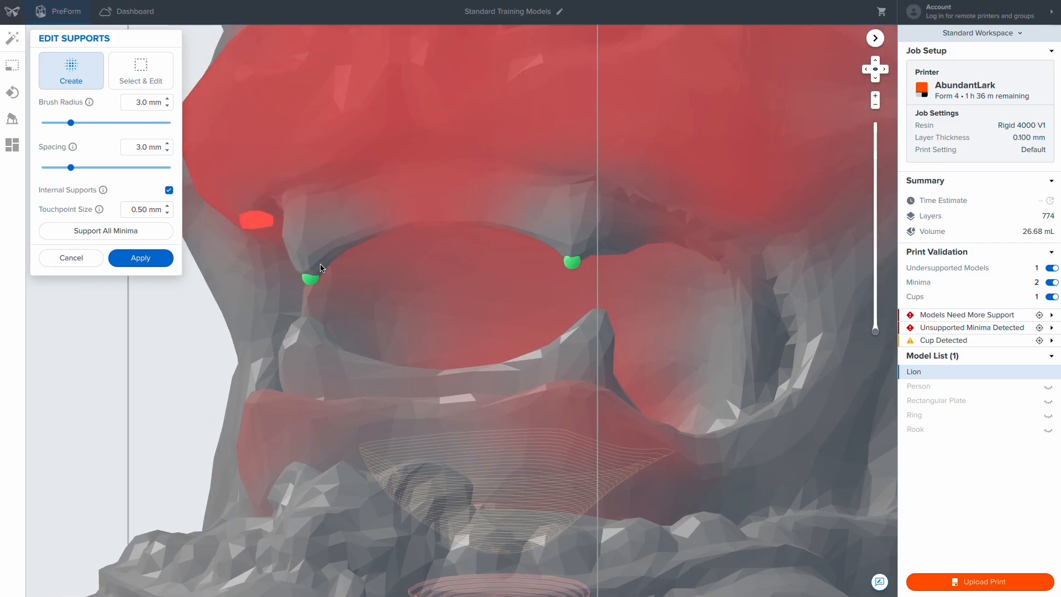
{"action": "left_click", "coordinate": [256, 217]}
{"action": "left_click", "coordinate": [742, 198]}
- Add individual touchpoints to the undersupported areas around the Lion's lower jaw and the inside of its mouth
{"action": "middle_click_drag", "start_coordinate": [681, 318], "coordinate": [545, 367]}
{"action": "scroll", "coordinate": [545, 353], "scroll_direction": "down", "scroll_amount": 4}
{"action": "left_click", "coordinate": [544, 344]}
{"action": "left_click", "coordinate": [335, 349]}
{"action": "right_click_drag", "start_coordinate": [336, 353], "coordinate": [362, 426]}
{"action": "left_click", "coordinate": [580, 469]}
{"action": "left_click", "coordinate": [625, 403]}
{"action": "right_click_drag", "start_coordinate": [652, 401], "coordinate": [661, 423]}
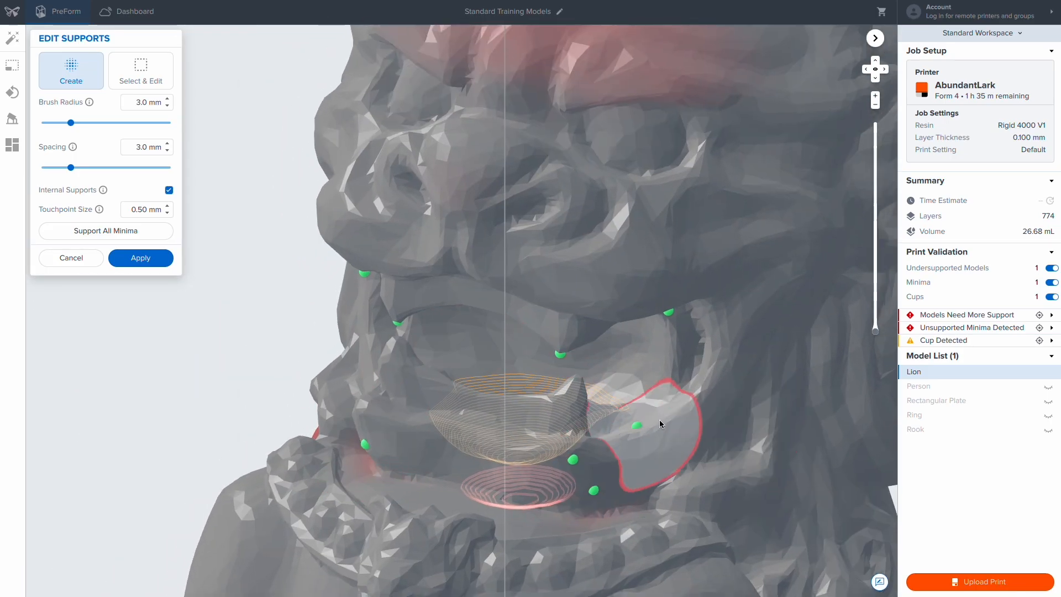
- Slice the view down to layer 393, add touchpoints on the minimum inside the Lion's hollow head, and apply the support edits
{"action": "scroll", "coordinate": [660, 424], "scroll_direction": "down", "scroll_amount": 8}
{"action": "left_click_drag", "start_coordinate": [875, 332], "coordinate": [875, 221]}
{"action": "right_click_drag", "start_coordinate": [768, 311], "coordinate": [658, 127]}
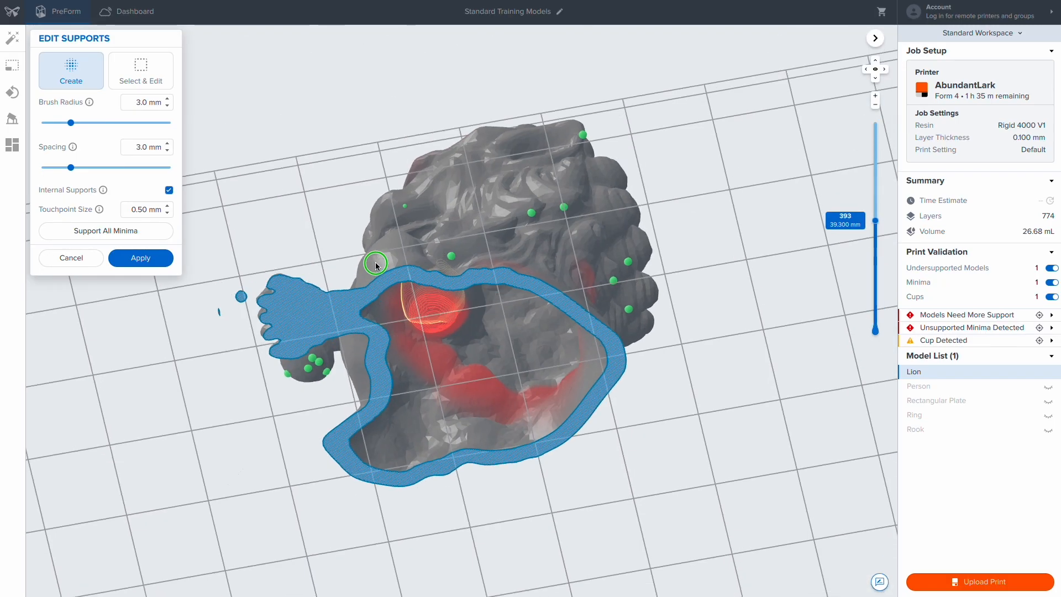
{"action": "scroll", "coordinate": [376, 266], "scroll_direction": "up", "scroll_amount": 4}
{"action": "right_click_drag", "start_coordinate": [381, 271], "coordinate": [497, 366]}
{"action": "middle_click_drag", "start_coordinate": [497, 367], "coordinate": [490, 274]}
{"action": "left_click", "coordinate": [490, 274]}
{"action": "right_click_drag", "start_coordinate": [490, 274], "coordinate": [452, 331]}
{"action": "left_click", "coordinate": [485, 248]}
{"action": "left_click", "coordinate": [484, 248]}
{"action": "right_click_drag", "start_coordinate": [485, 249], "coordinate": [331, 343]}
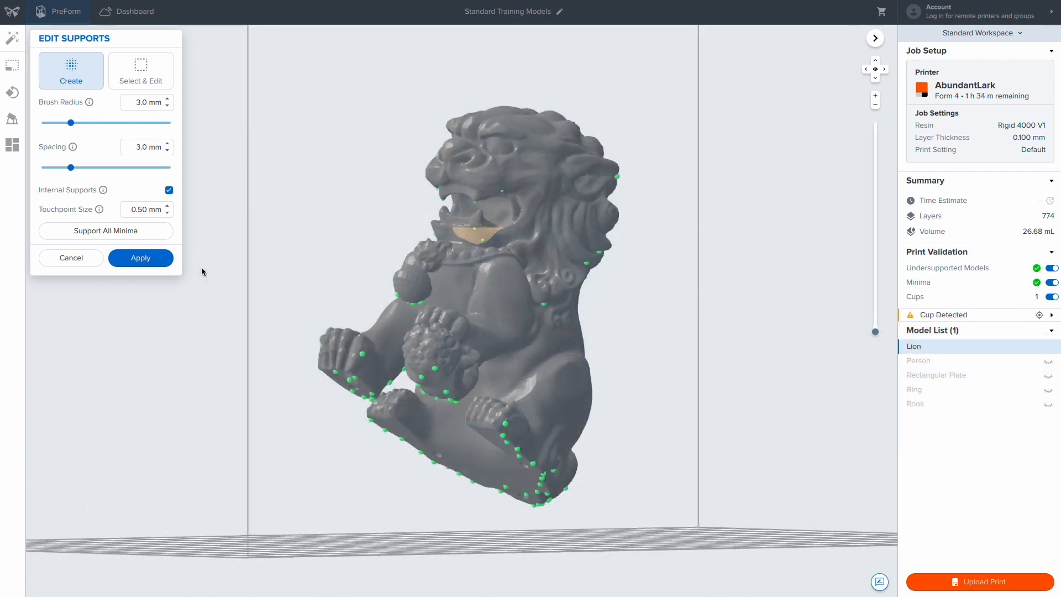
{"action": "left_click", "coordinate": [147, 258]}
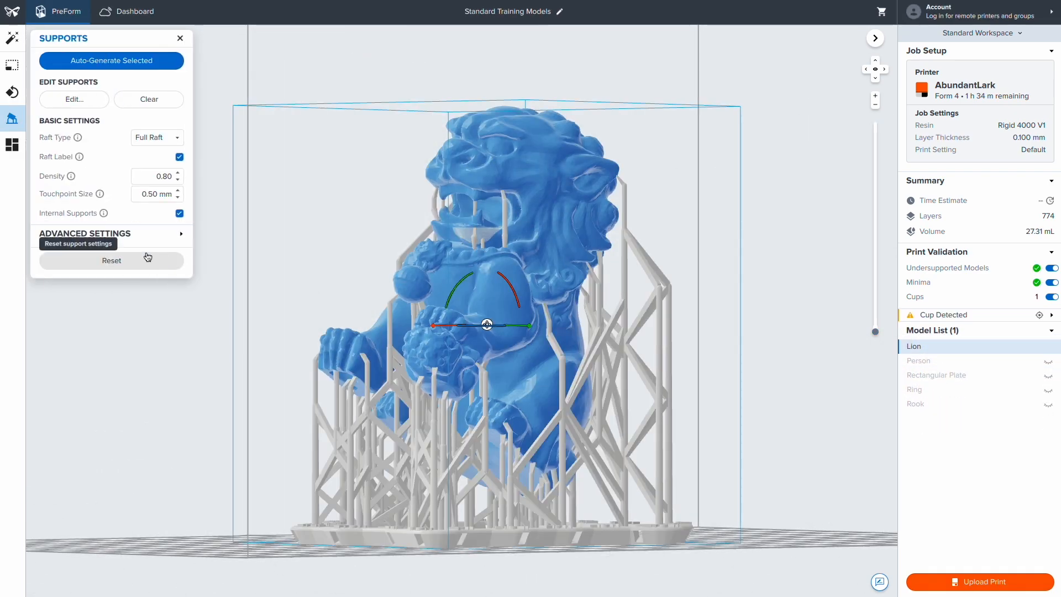
- Create three duplicates of the Lion and automatically lay out all models on the build platform
{"action": "right_click_drag", "start_coordinate": [309, 309], "coordinate": [166, 249]}
{"action": "left_click", "coordinate": [14, 143]}
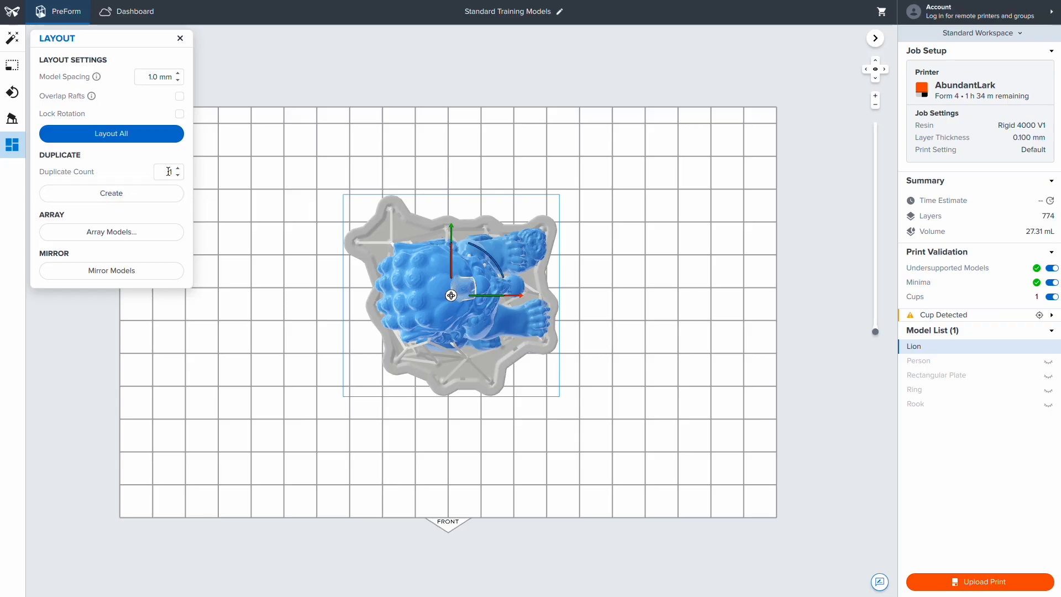
{"action": "left_click", "coordinate": [146, 195]}
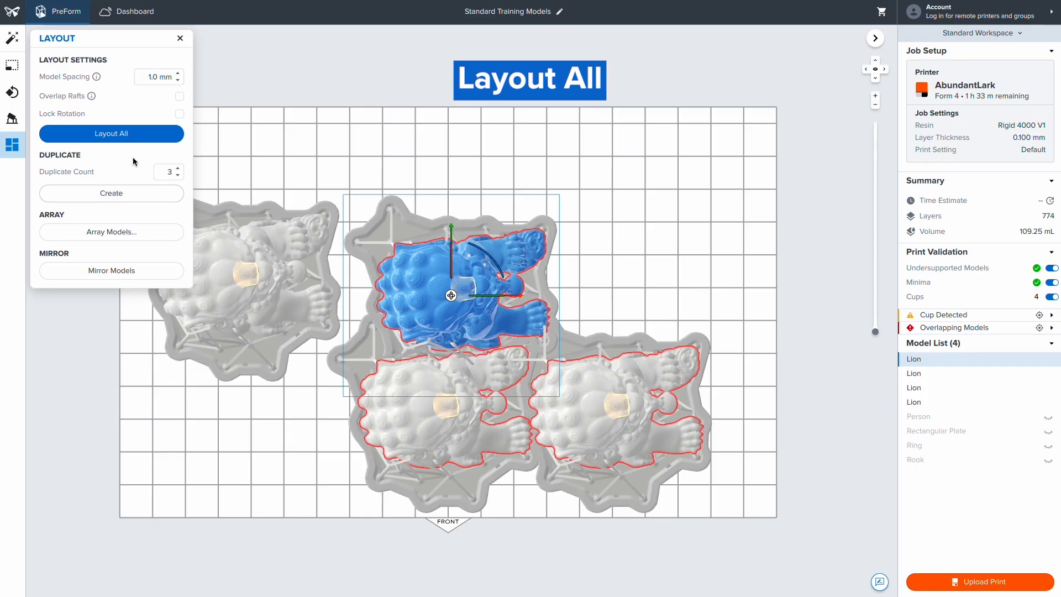
{"action": "left_click", "coordinate": [129, 139]}
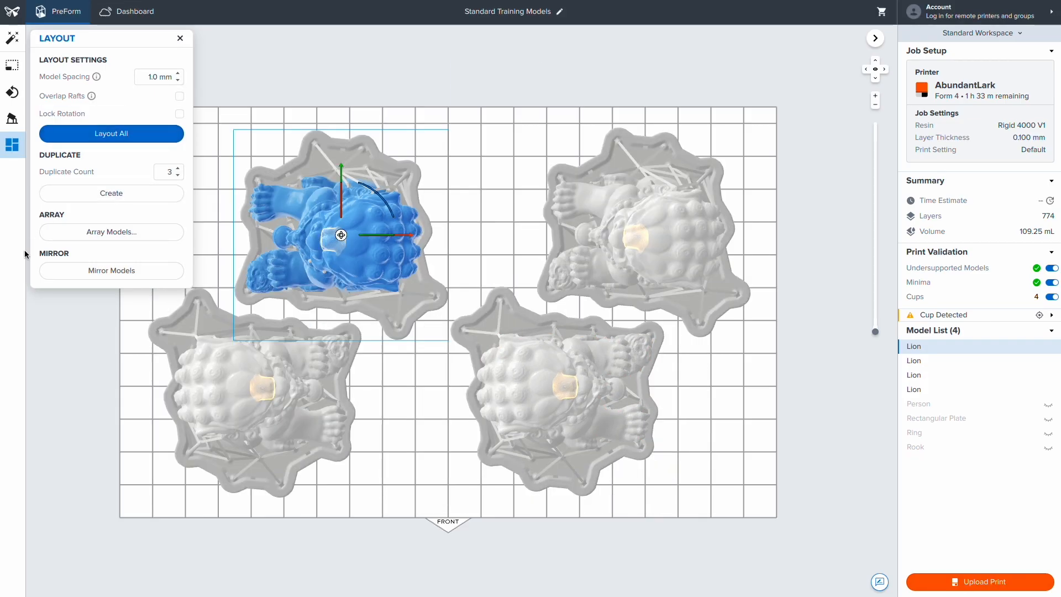
- Lay out all Lions with 0.1 mm model spacing and overlapping rafts, and move the selected Lion slightly along the X axis
{"action": "scroll", "coordinate": [161, 78], "scroll_direction": "up", "scroll_amount": 20}
{"action": "scroll", "coordinate": [160, 78], "scroll_direction": "down", "scroll_amount": 10}
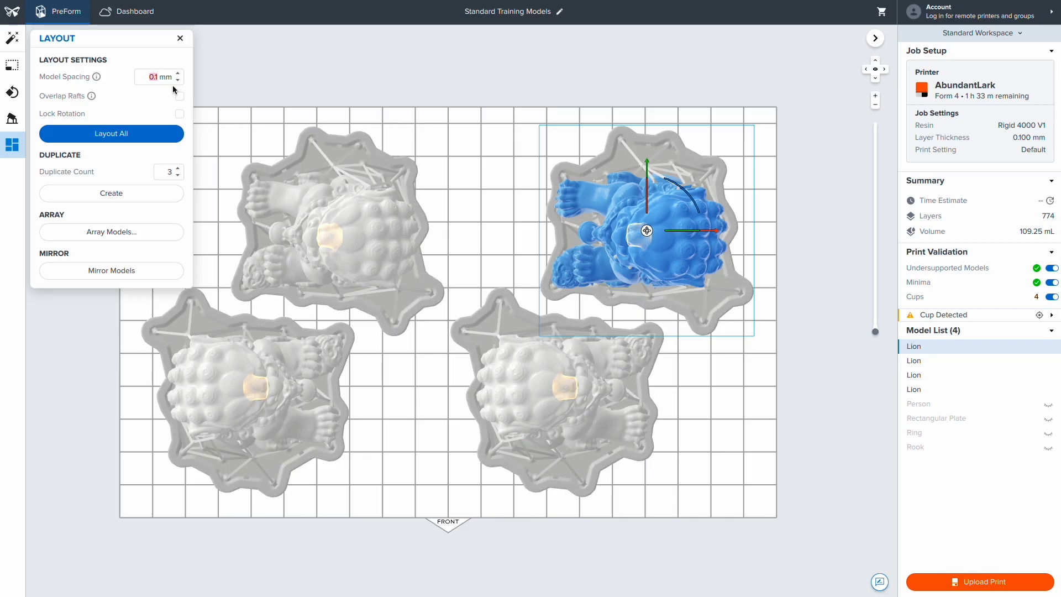
{"action": "left_click", "coordinate": [145, 131]}
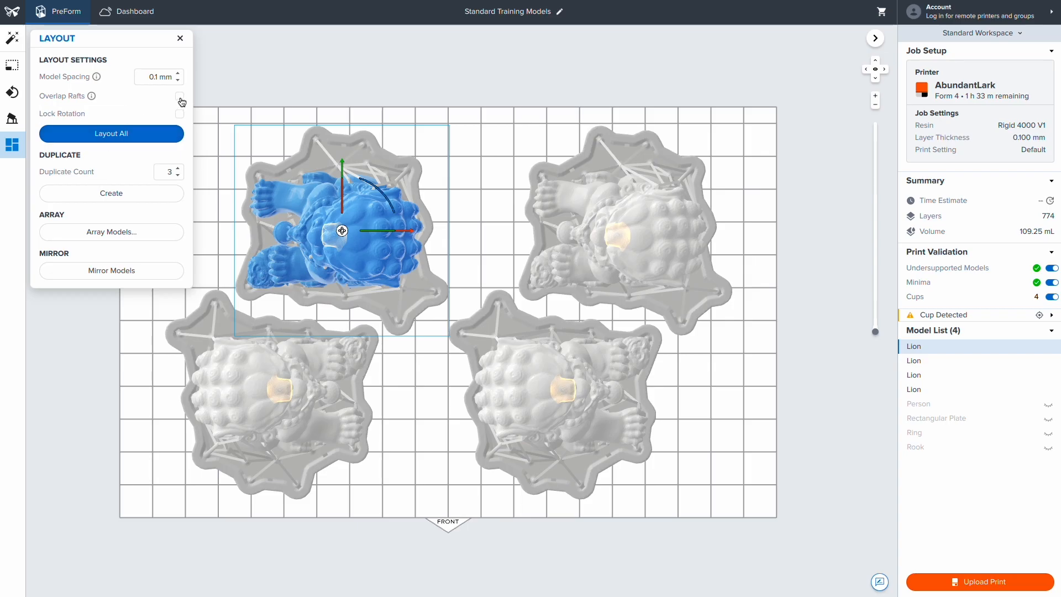
{"action": "left_click", "coordinate": [146, 135]}
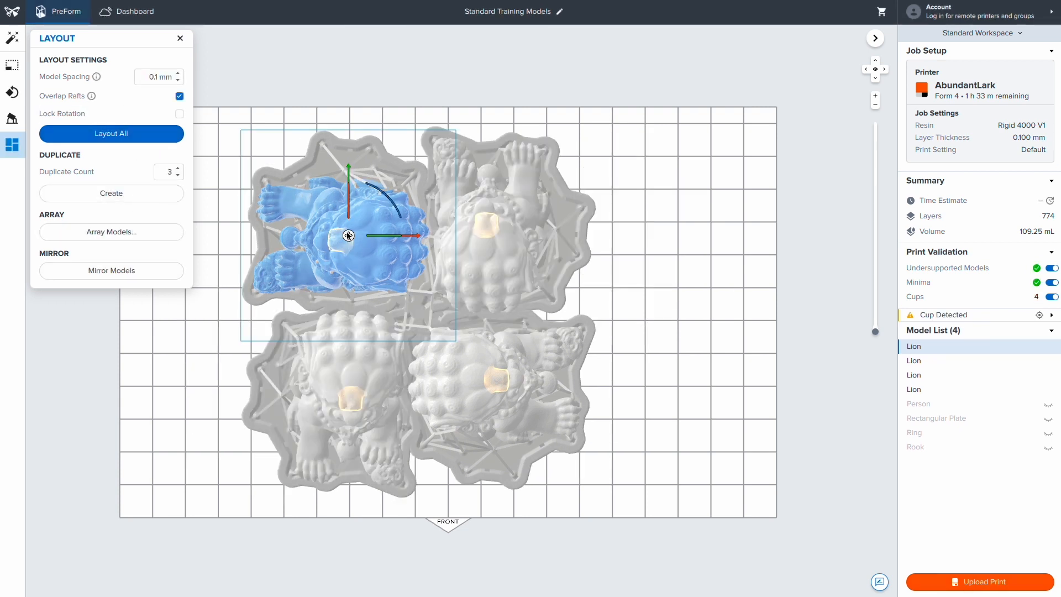
{"action": "left_click_drag", "start_coordinate": [418, 236], "coordinate": [433, 238]}
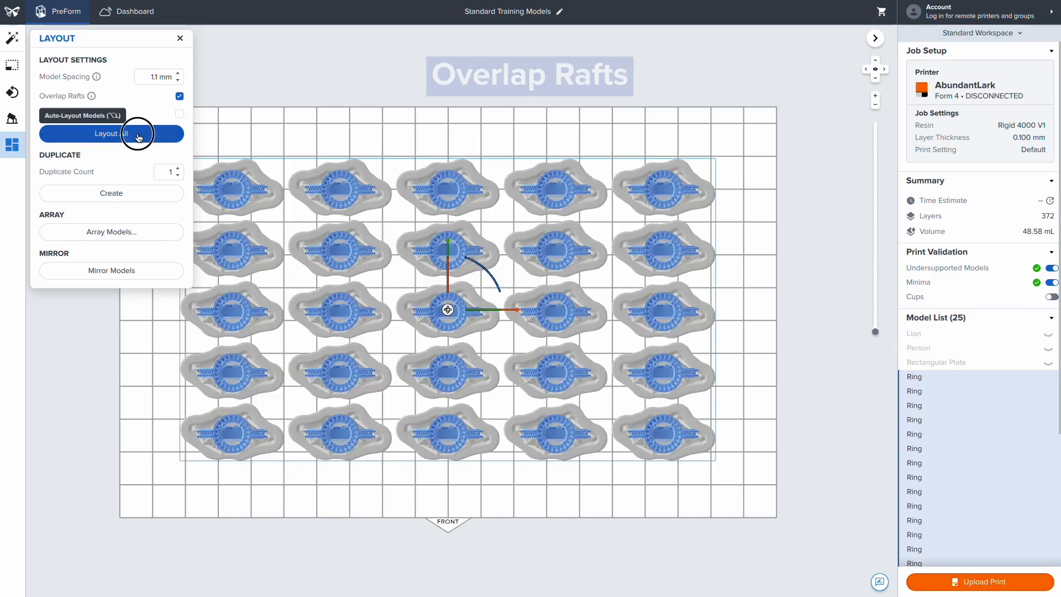
- Automatically lay out all the Rings with overlapping rafts and inspect the packed arrangement
{"action": "left_click", "coordinate": [138, 135]}
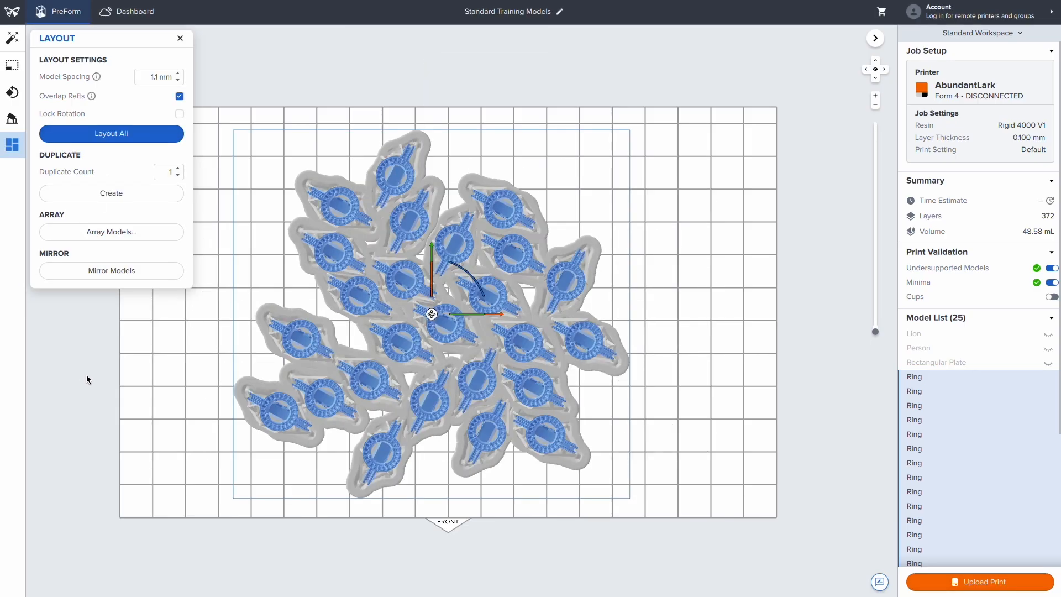
{"action": "right_click_drag", "start_coordinate": [122, 381], "coordinate": [153, 210]}
{"action": "scroll", "coordinate": [393, 390], "scroll_direction": "up", "scroll_amount": 5}
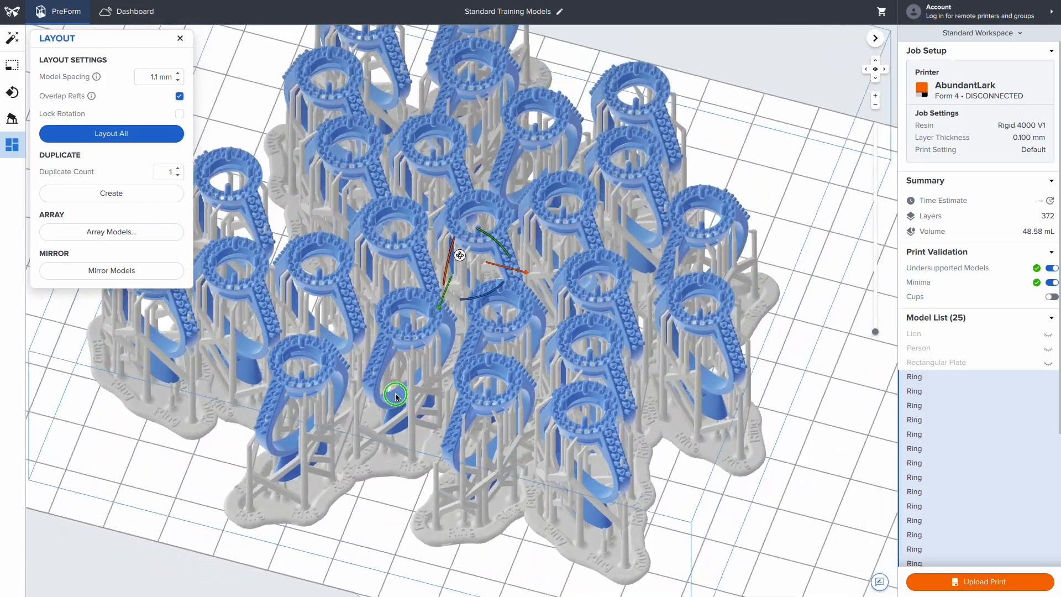
{"action": "right_click_drag", "start_coordinate": [395, 394], "coordinate": [466, 445]}
{"action": "scroll", "coordinate": [465, 442], "scroll_direction": "down", "scroll_amount": 3}
{"action": "middle_click_drag", "start_coordinate": [470, 441], "coordinate": [437, 409]}
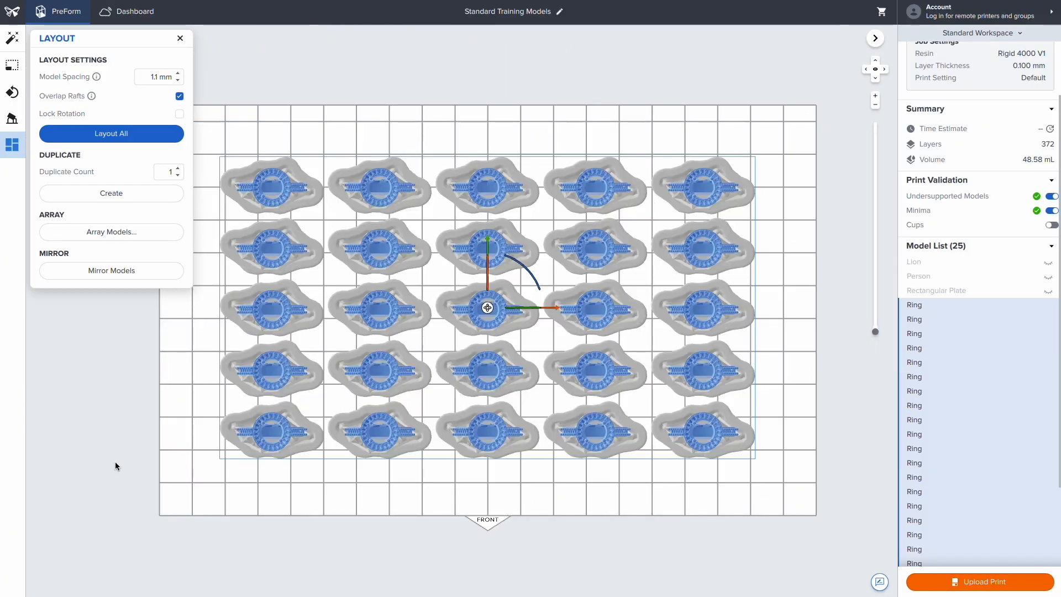
- Lay out all the Rings with rotation locked and overlapping rafts
{"action": "left_click", "coordinate": [84, 133]}
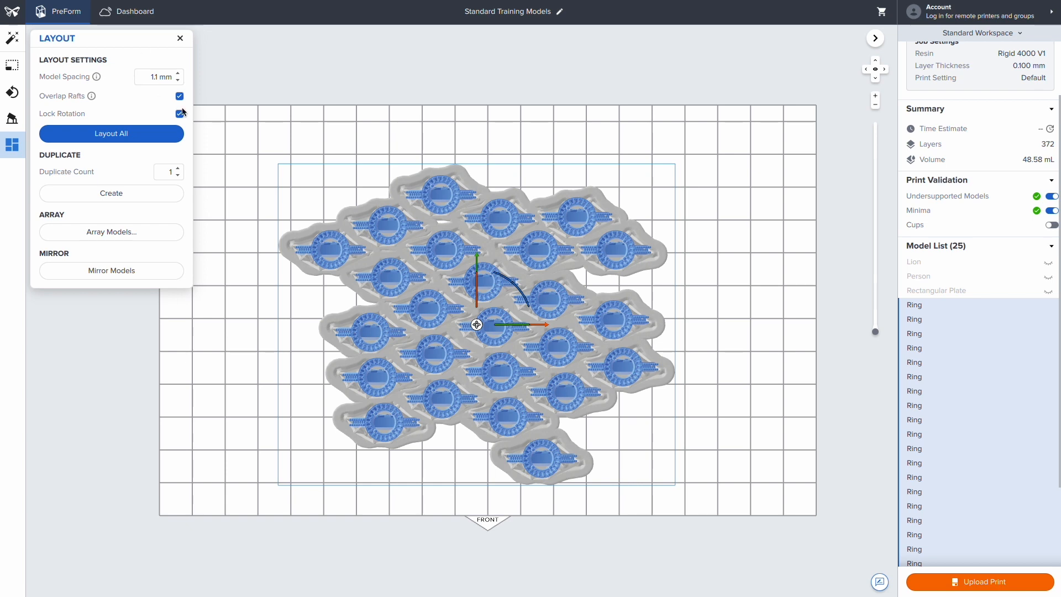
{"action": "left_click", "coordinate": [112, 135]}
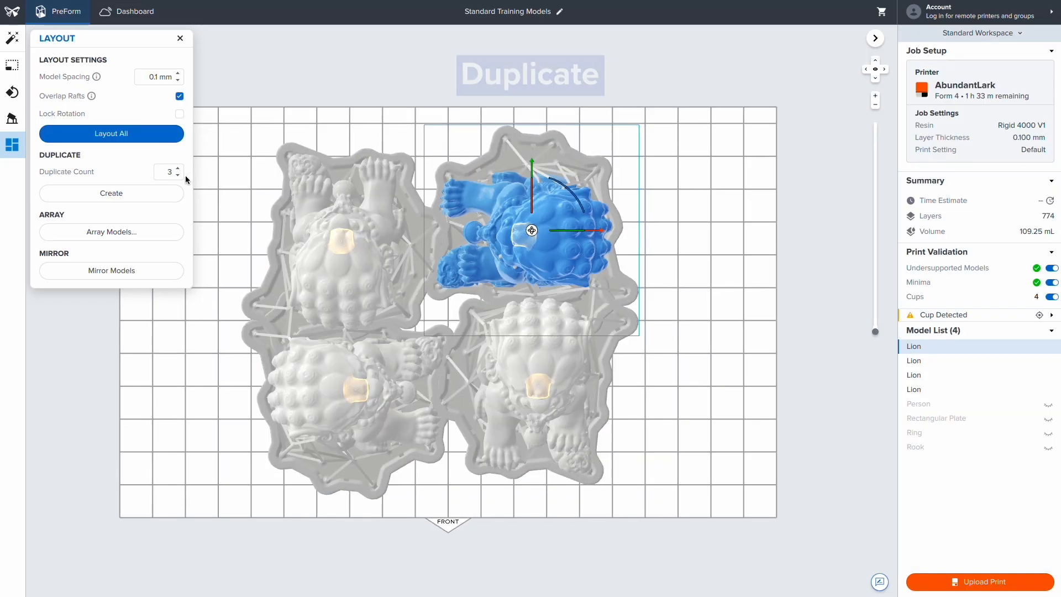
- Set the duplicate count to 1 and create a duplicate of the selected Lion
{"action": "left_click", "coordinate": [180, 174]}
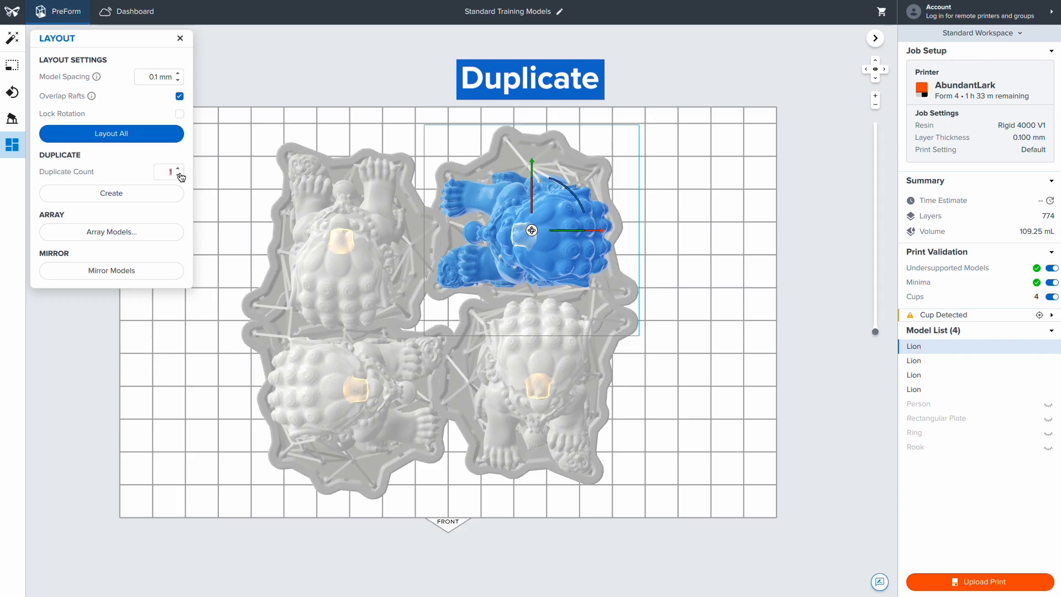
{"action": "left_click", "coordinate": [147, 197]}
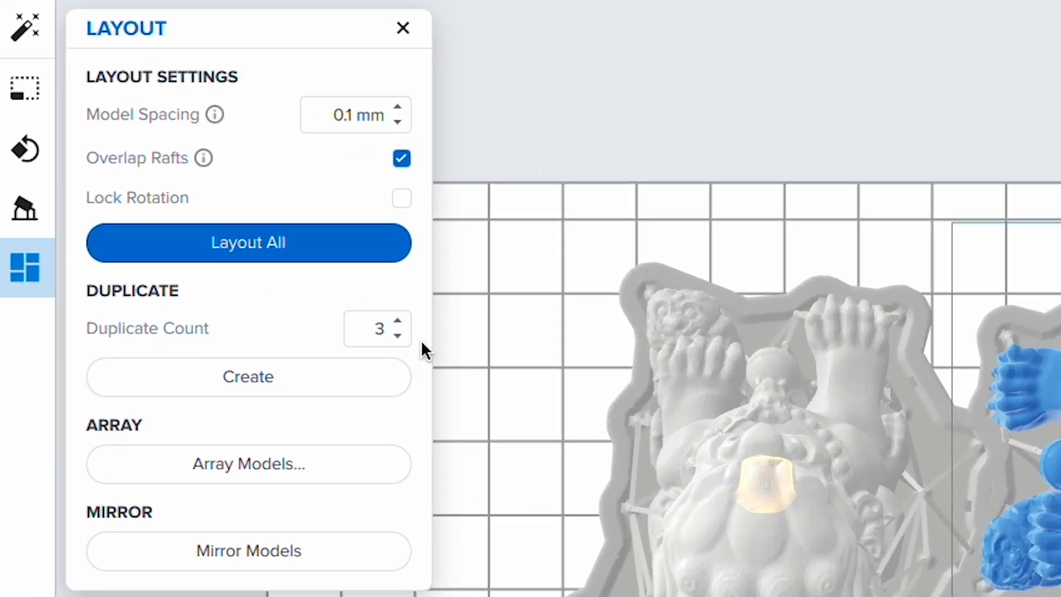
{"action": "left_click", "coordinate": [177, 175]}
{"action": "left_click", "coordinate": [397, 336]}
{"action": "left_click", "coordinate": [332, 388]}
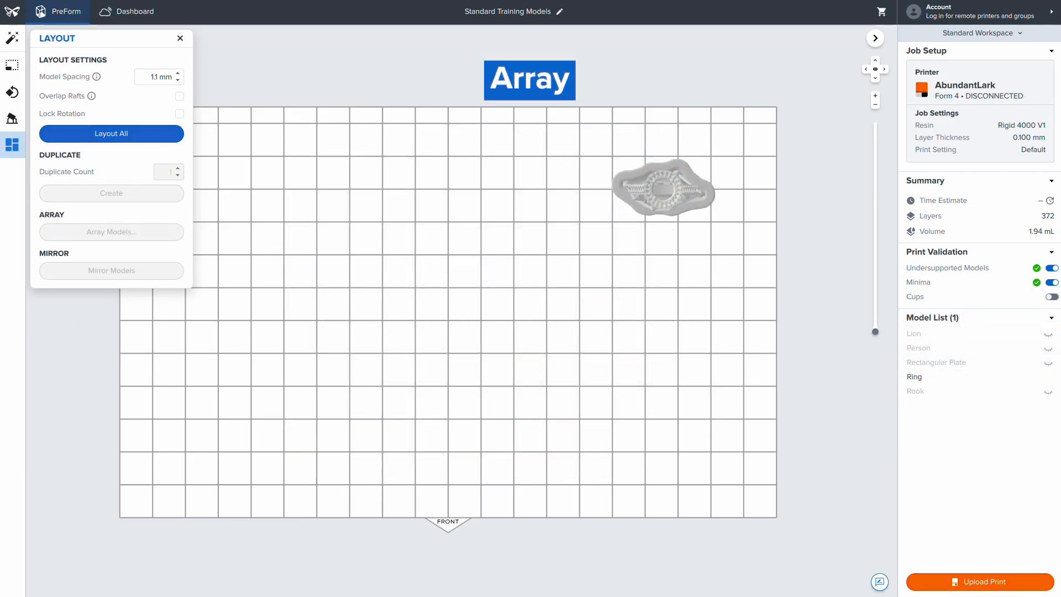
- Array the Ring with a count of 5 in X and 5 in Y, keeping 1.0 mm spacing
{"action": "left_click", "coordinate": [692, 188]}
{"action": "left_click", "coordinate": [155, 238]}
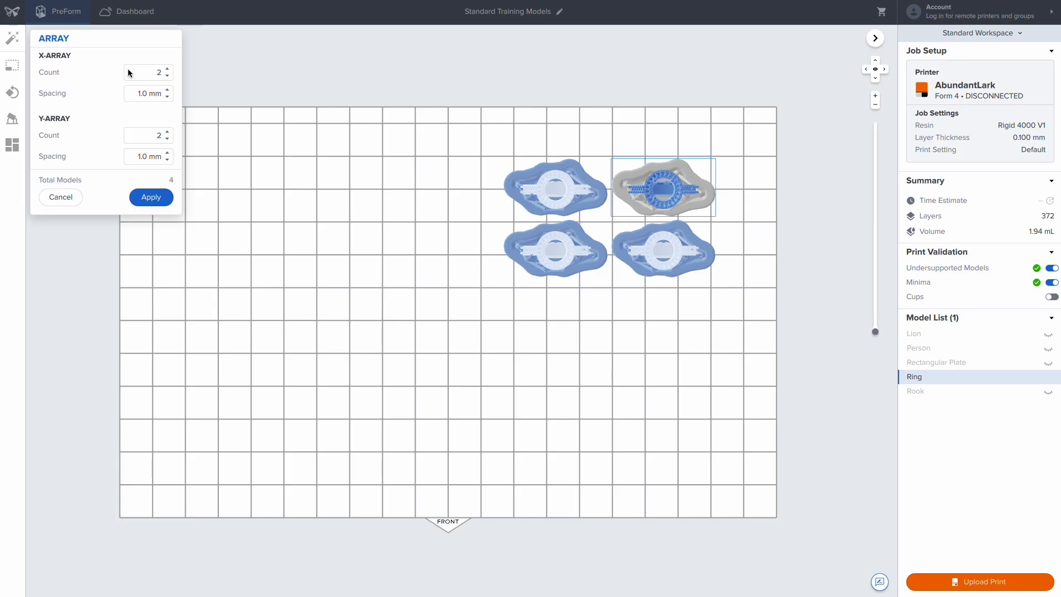
{"action": "left_click", "coordinate": [167, 68]}
{"action": "left_click", "coordinate": [167, 68]}
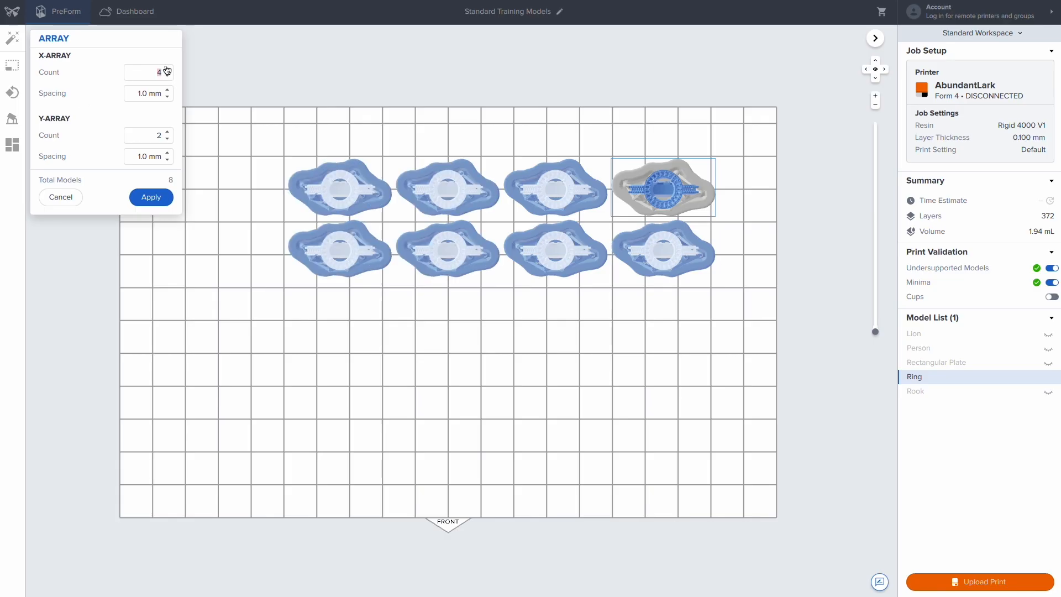
{"action": "left_click", "coordinate": [167, 69]}
{"action": "left_click", "coordinate": [167, 132]}
{"action": "left_click", "coordinate": [167, 132]}
{"action": "left_click", "coordinate": [167, 131]}
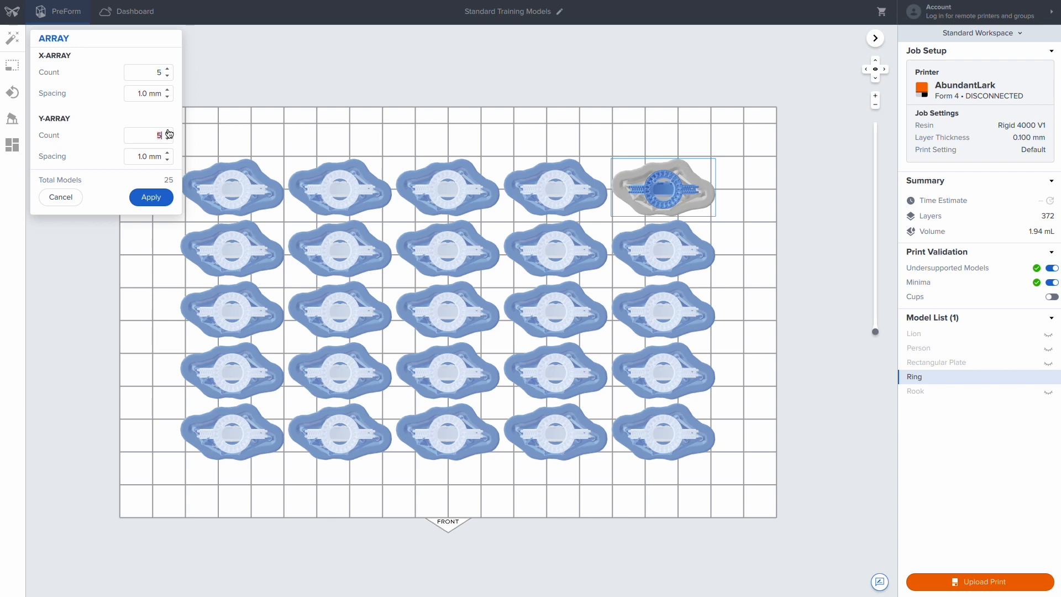
{"action": "left_click", "coordinate": [159, 201]}
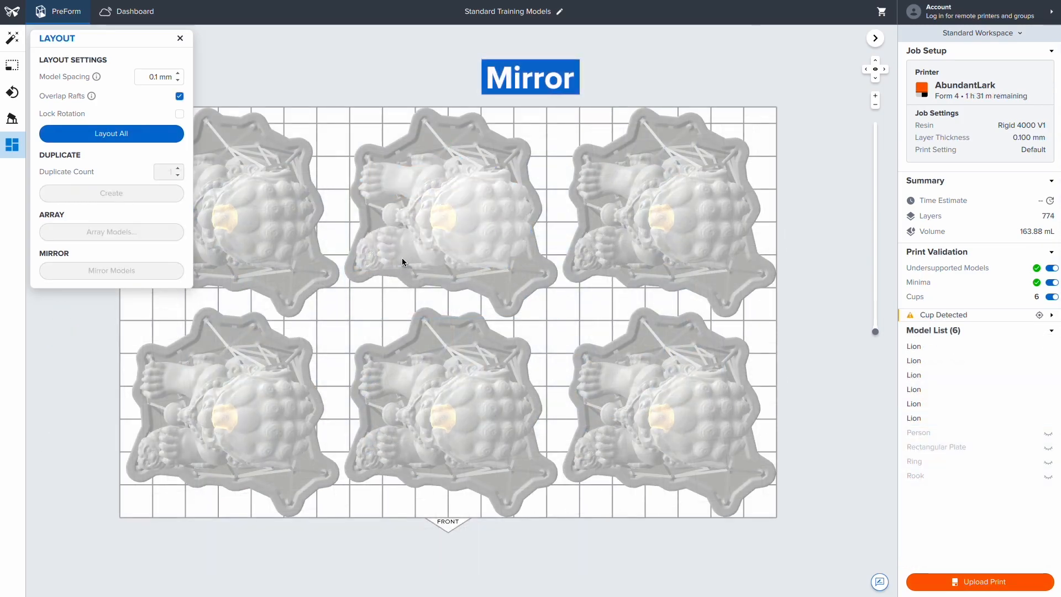
- Mirror the front-left, back-middle and front-right Lions on the platform, and close the layout tool
{"action": "left_click", "coordinate": [250, 386]}
{"action": "left_click", "coordinate": [474, 216], "text": "ctrl"}
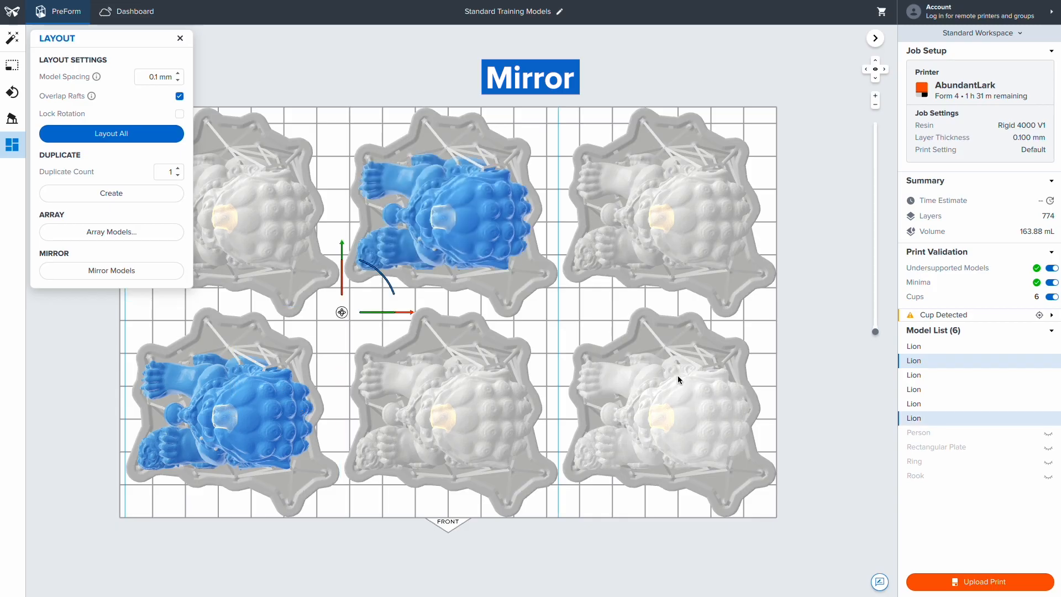
{"action": "left_click", "coordinate": [690, 456], "text": "ctrl"}
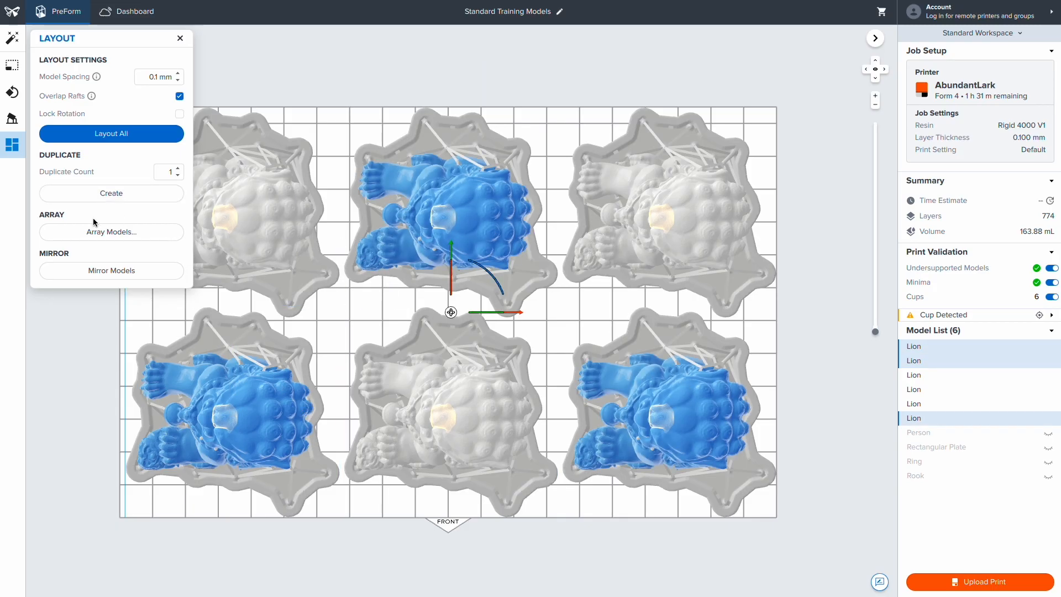
{"action": "left_click", "coordinate": [100, 270]}
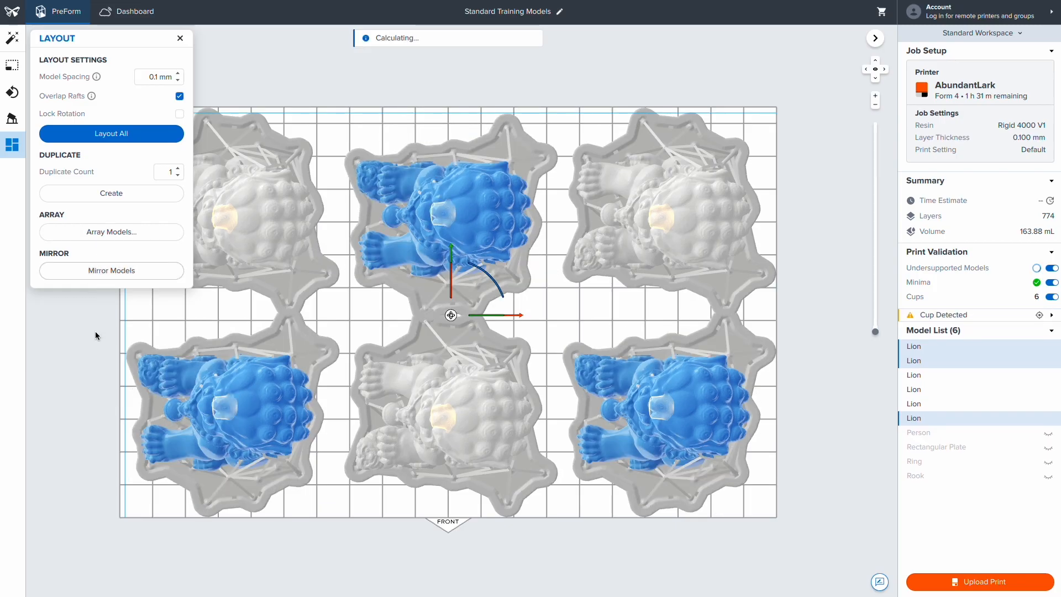
{"action": "left_click", "coordinate": [93, 327]}
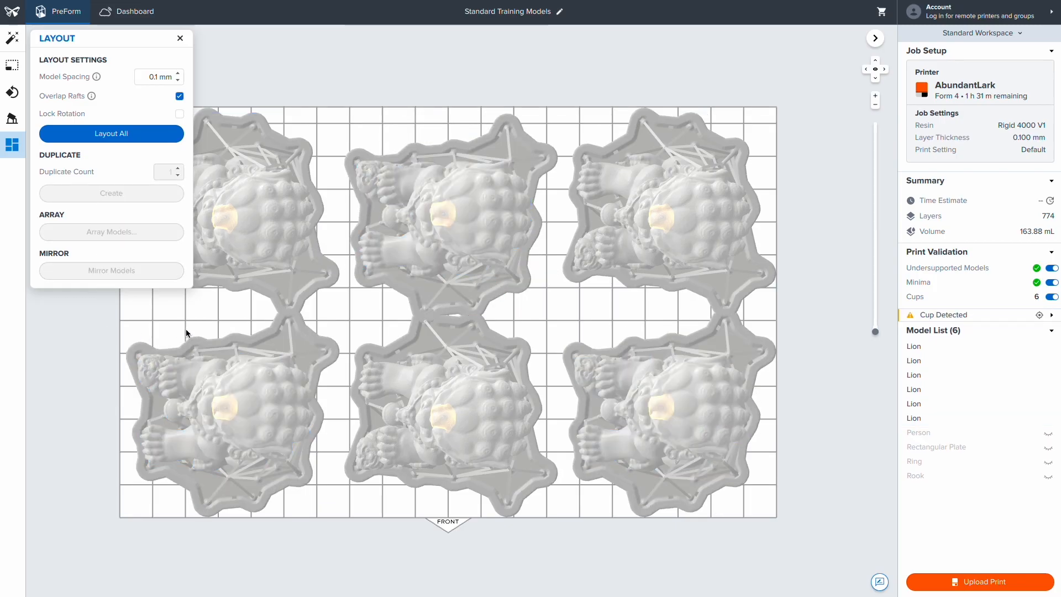
{"action": "right_click_drag", "start_coordinate": [244, 338], "coordinate": [433, 170]}
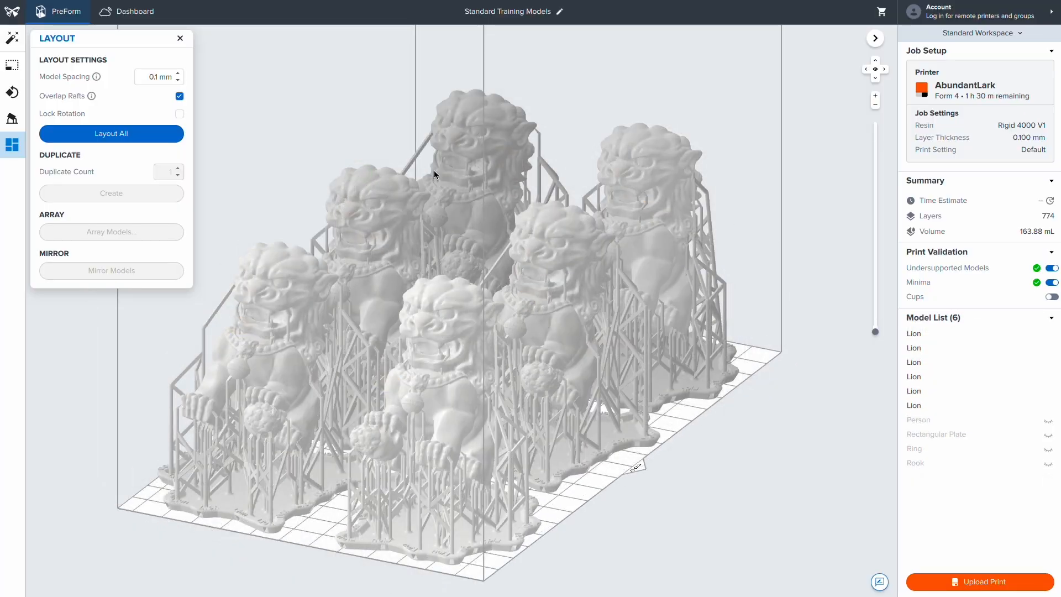
{"action": "left_click", "coordinate": [180, 38]}
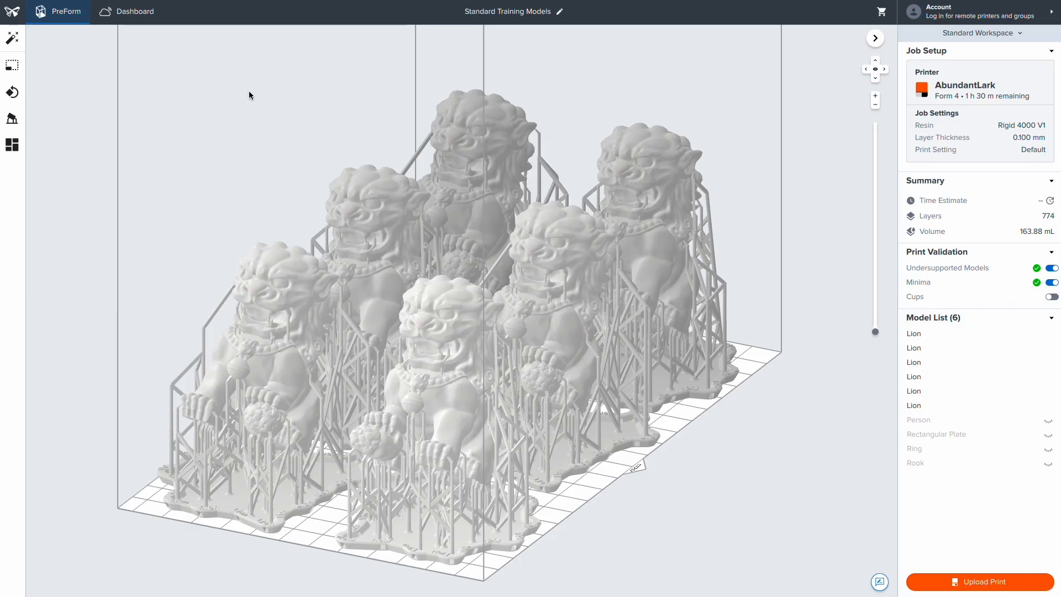